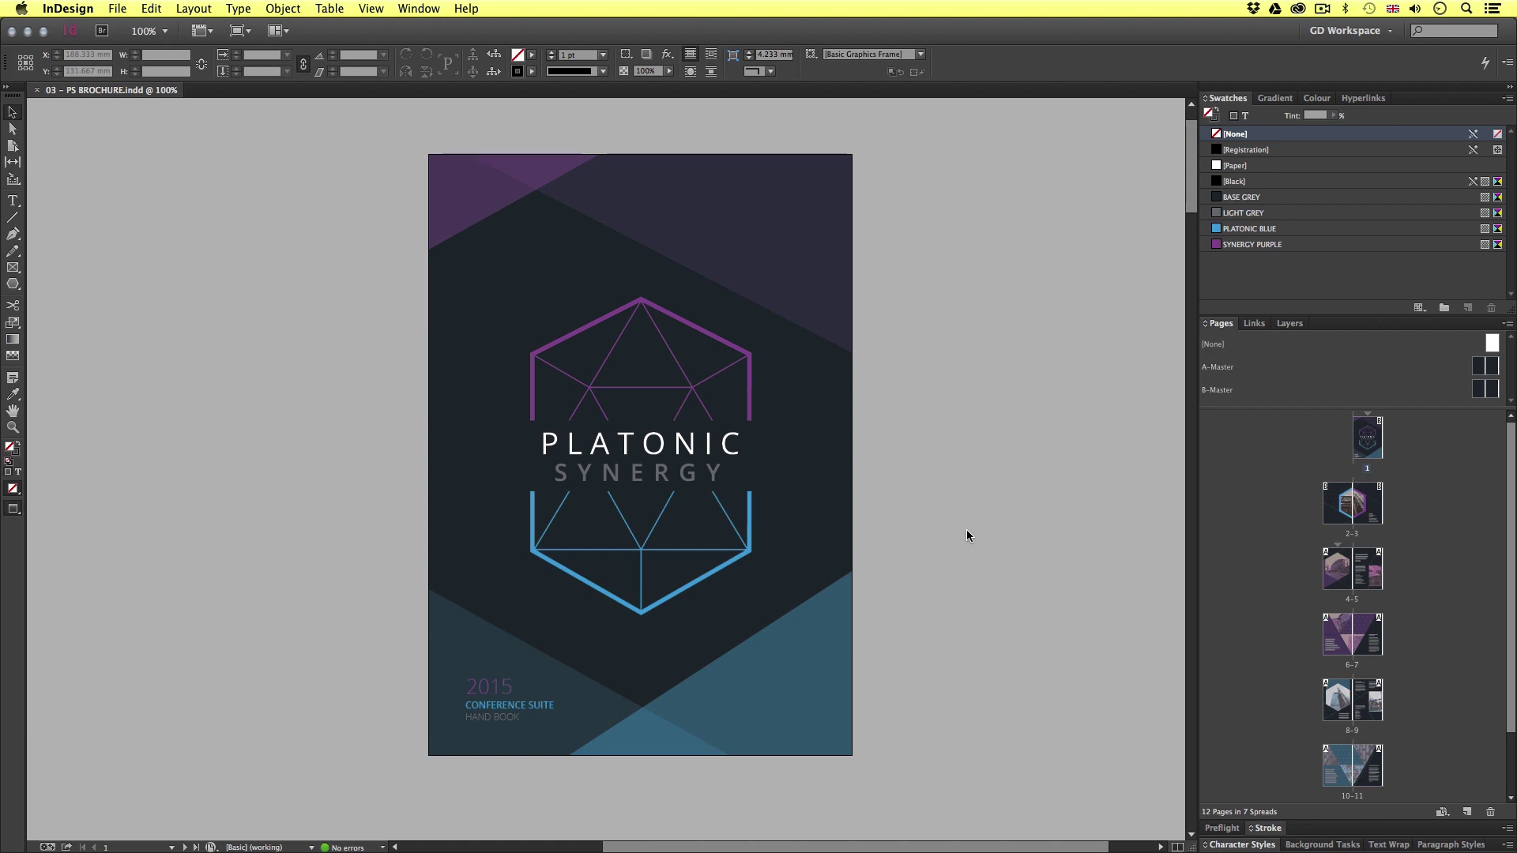
pyautogui.scroll(-15, 966, 529)
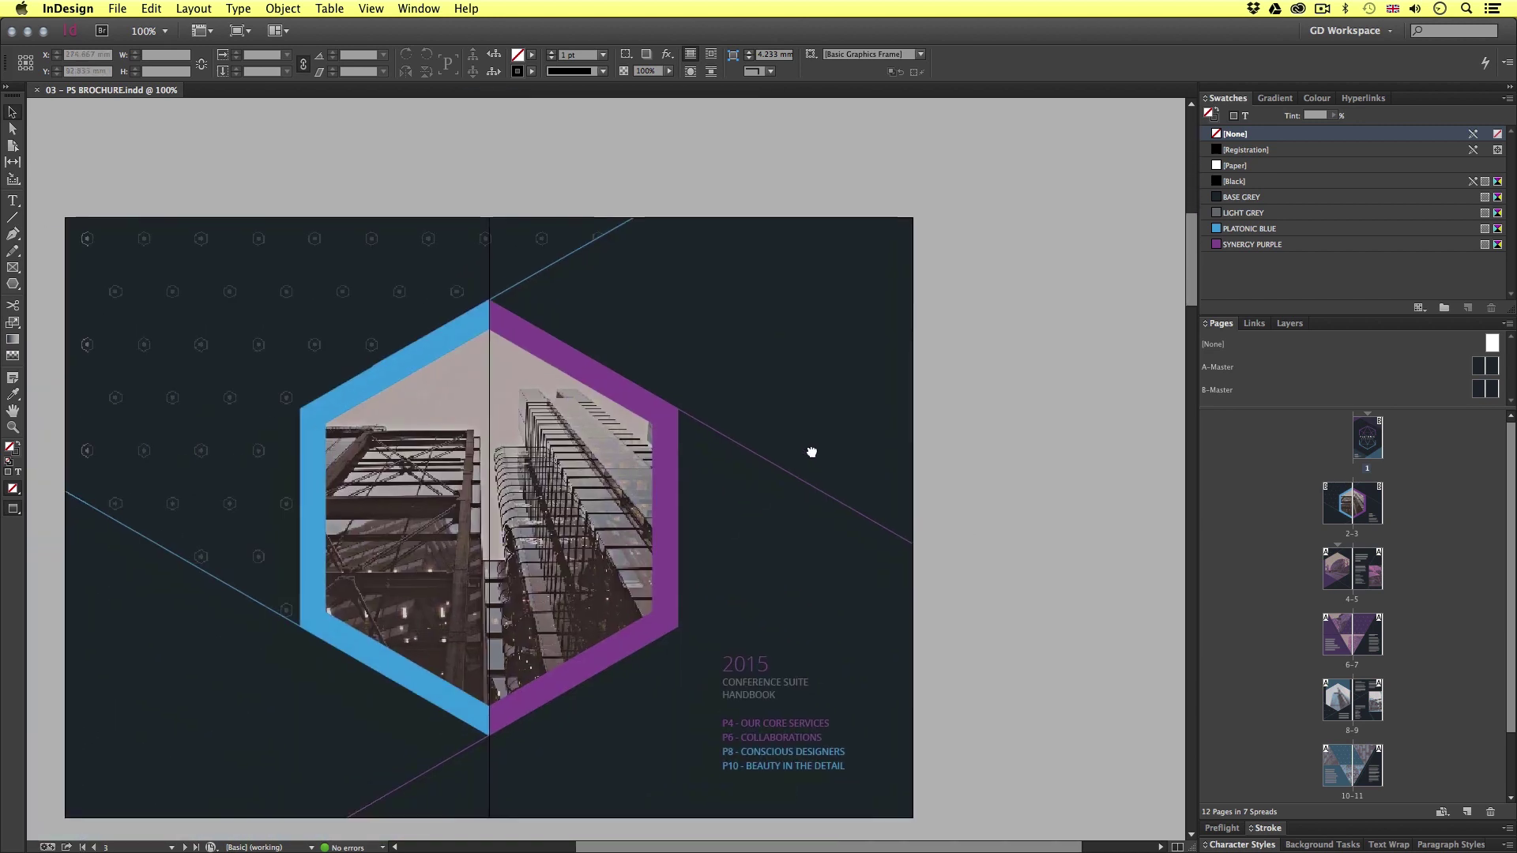
pyautogui.scroll(-20, 860, 433)
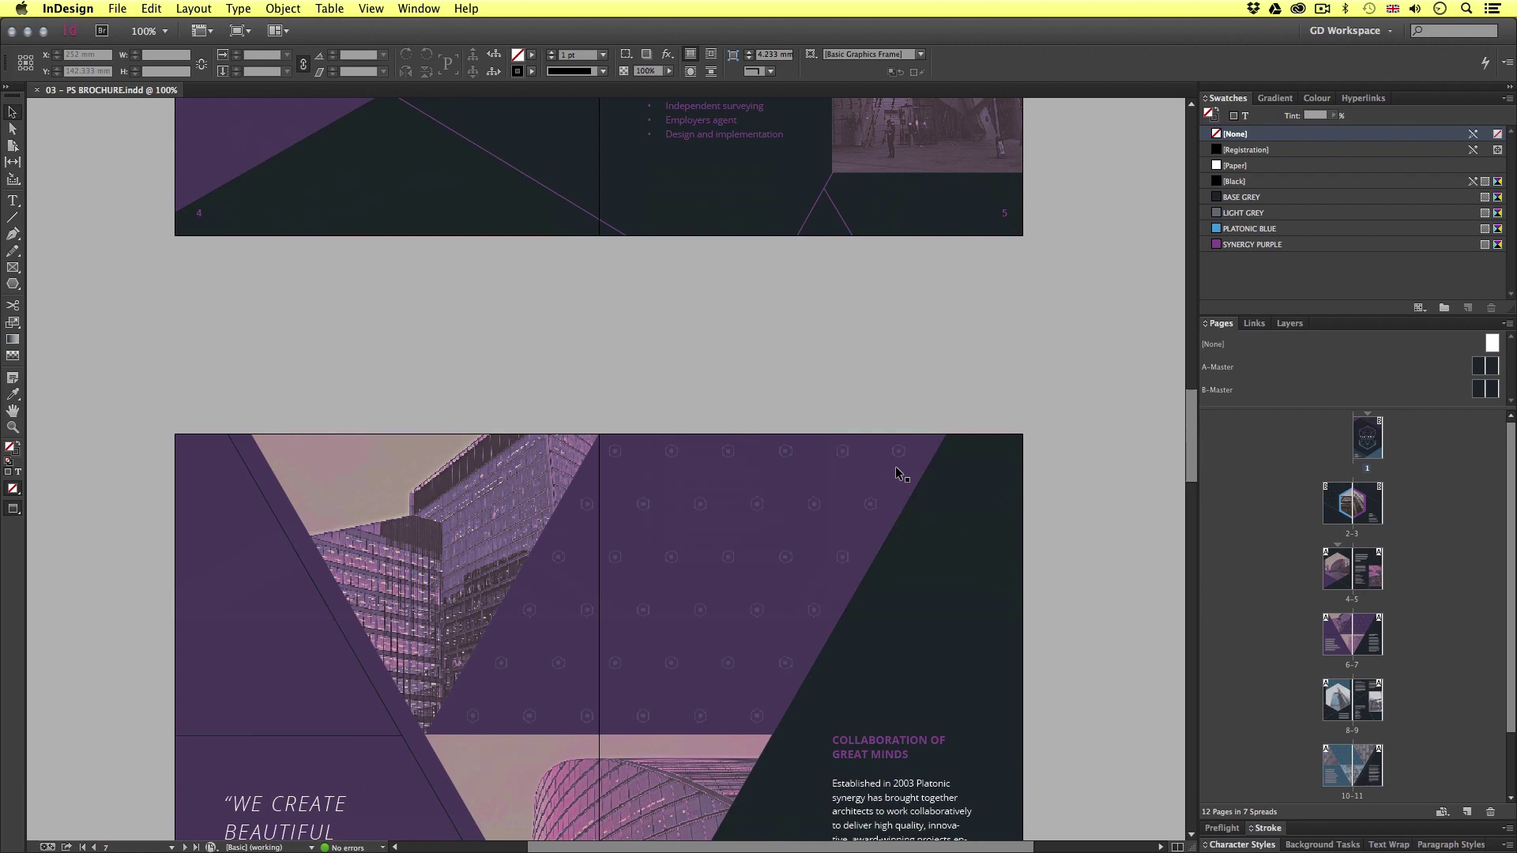
pyautogui.scroll(-20, 896, 473)
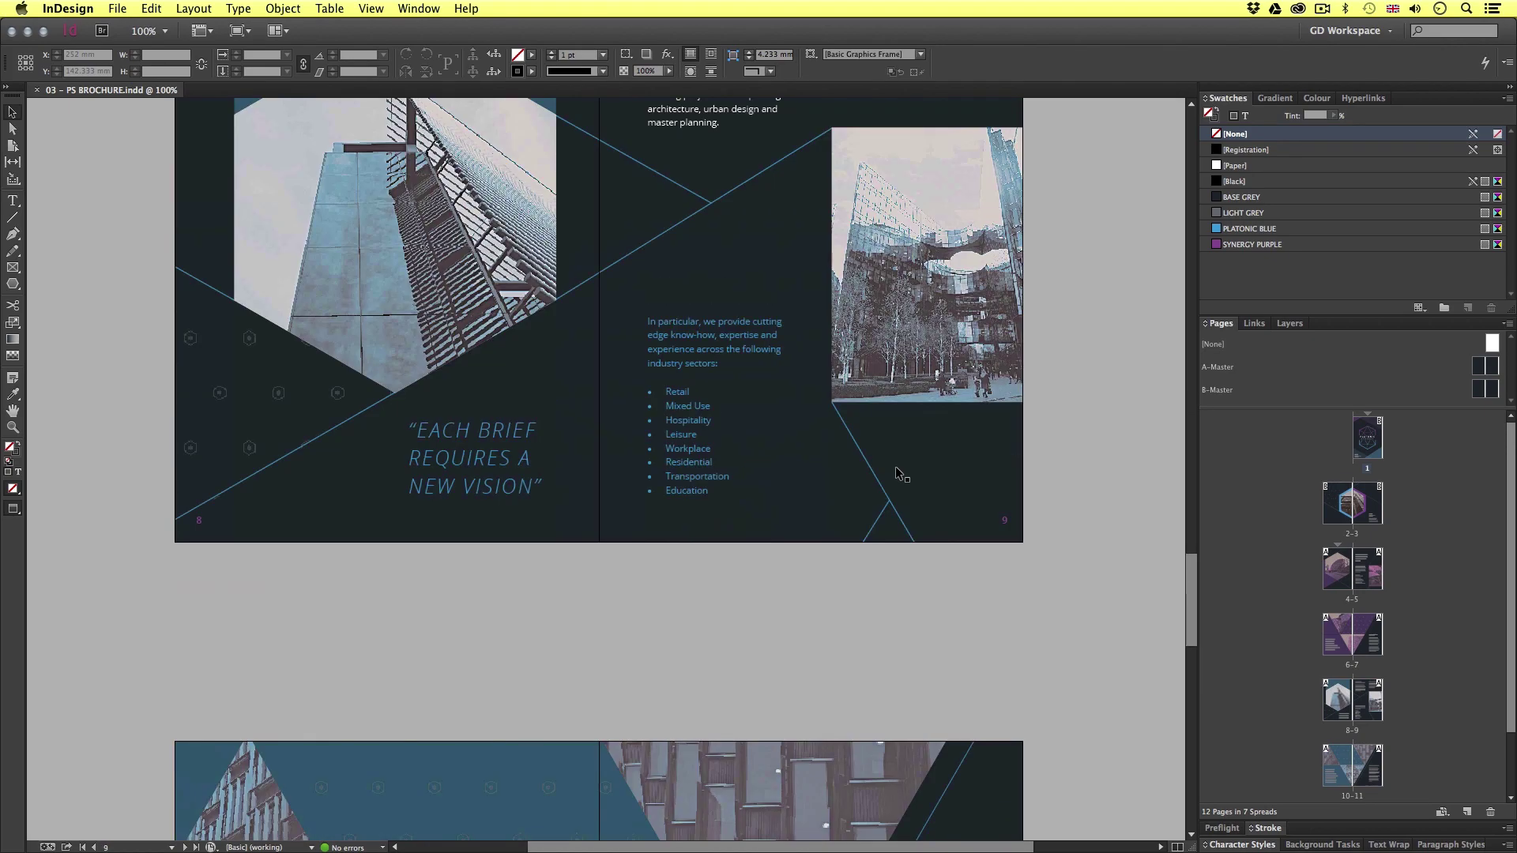
pyautogui.scroll(-5, 896, 470)
pyautogui.scroll(20, 896, 470)
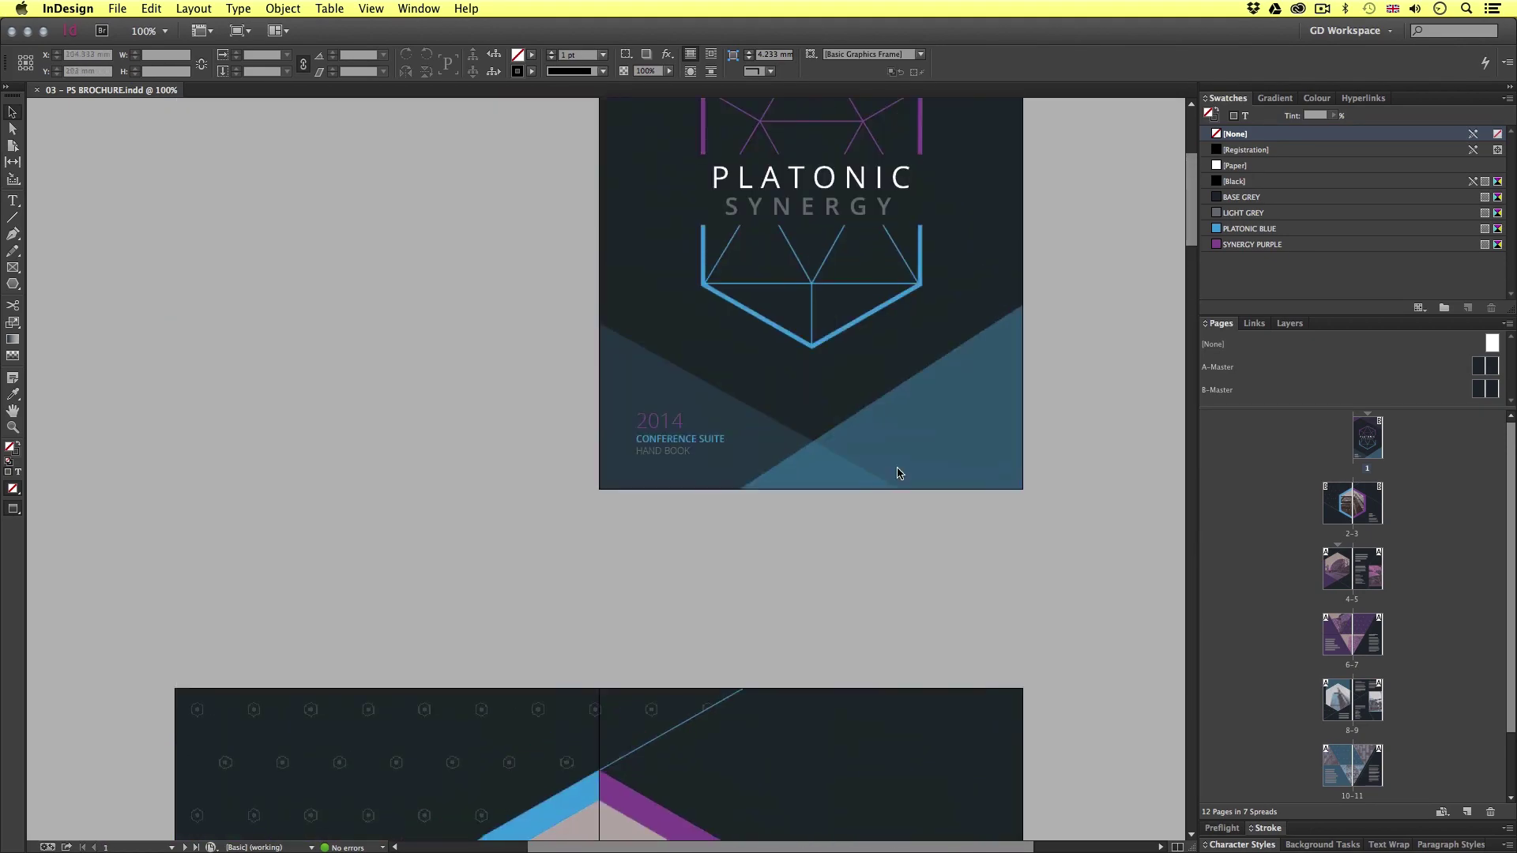
pyautogui.scroll(-20, 896, 473)
pyautogui.scroll(7, 897, 470)
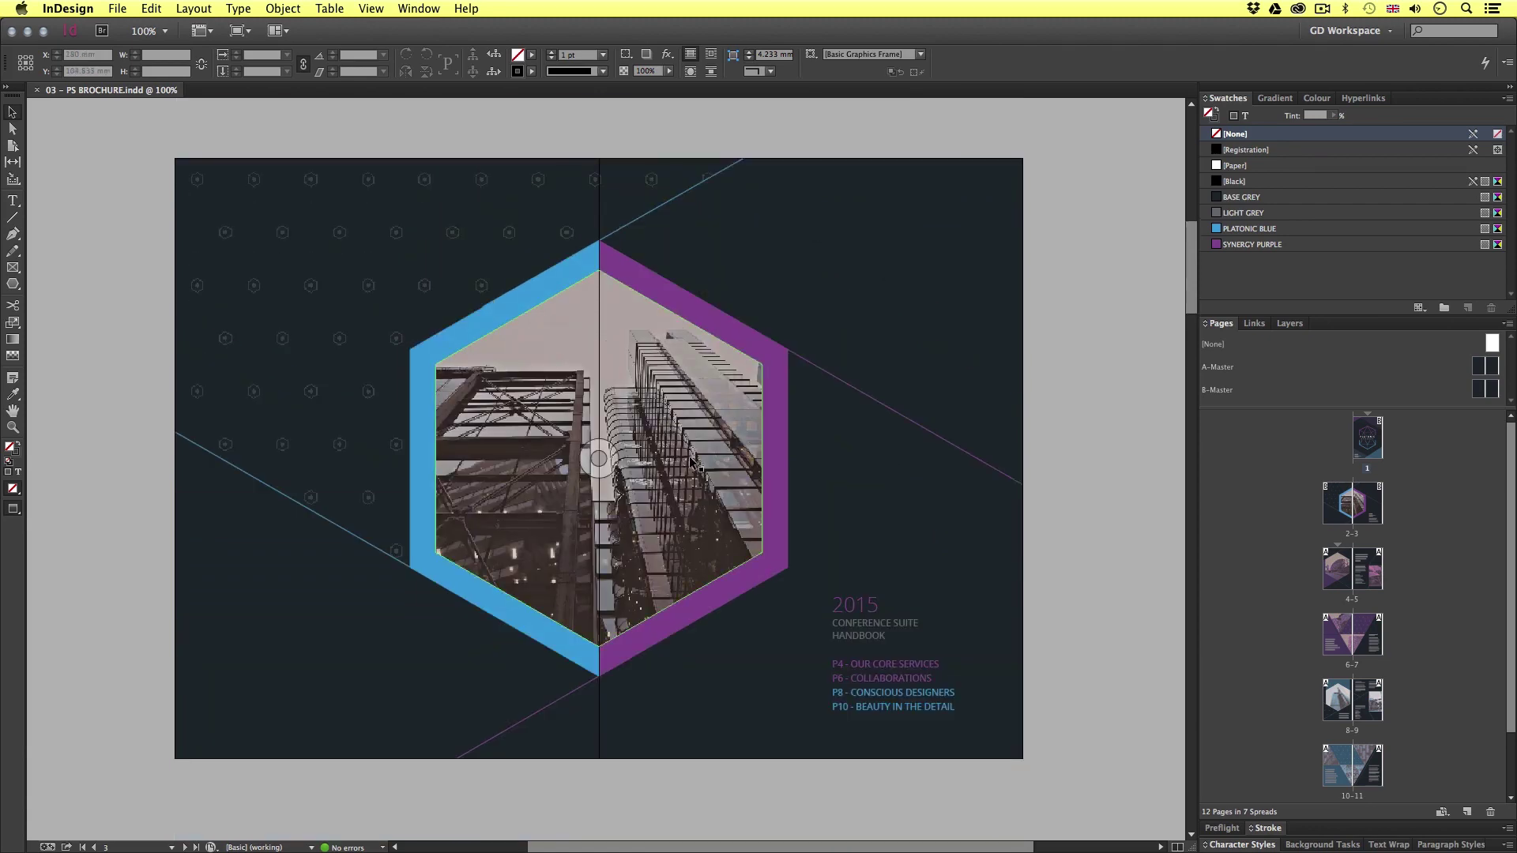
# Open the spread's linked building photo in Adobe Photoshop via Edit With.
pyautogui.rightClick(692, 460)
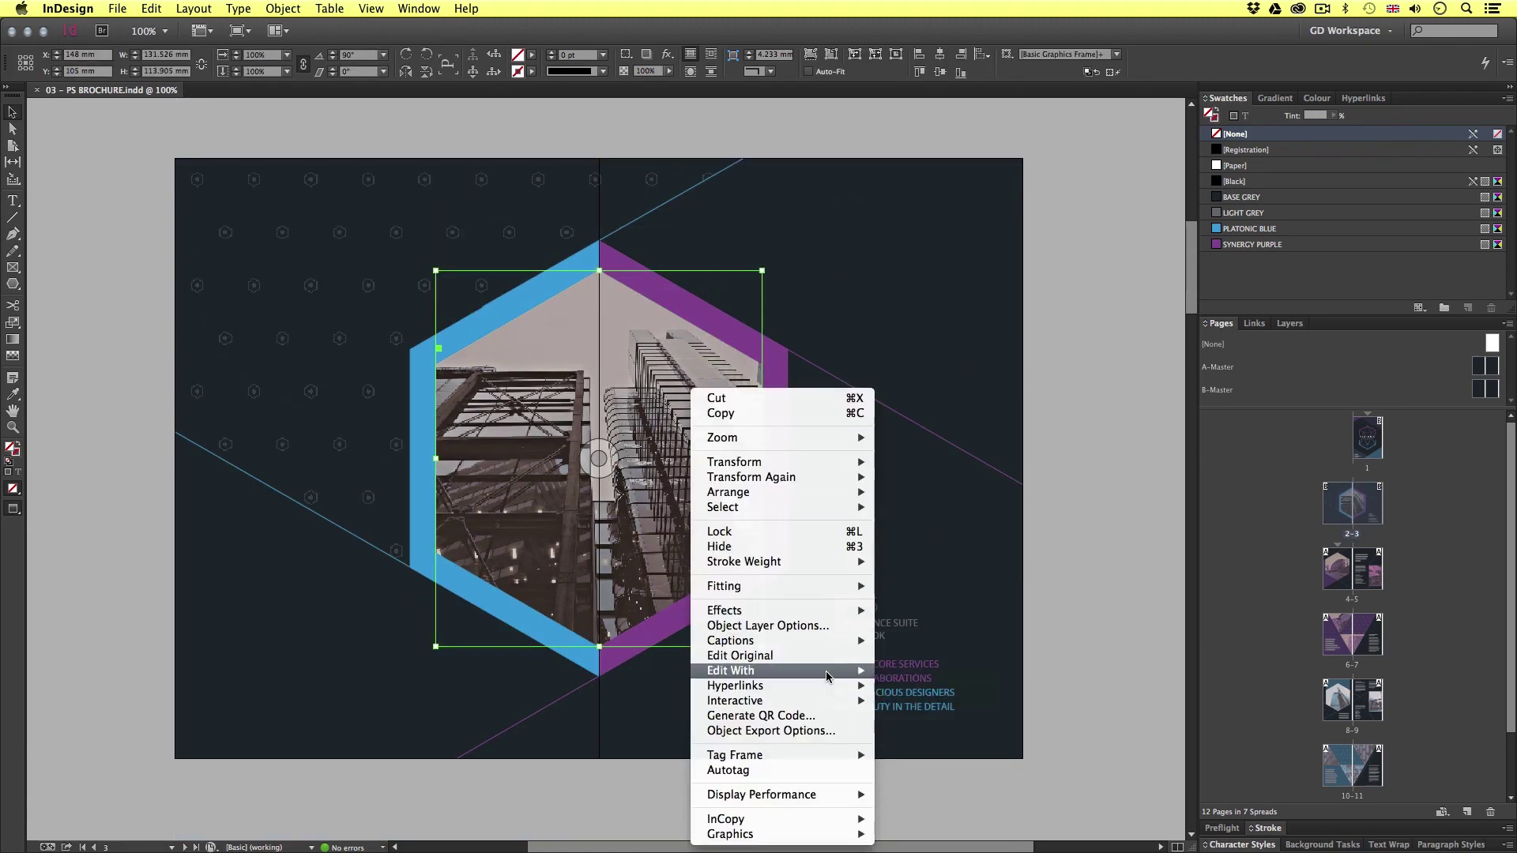
pyautogui.moveTo(826, 676)
pyautogui.click(944, 700)
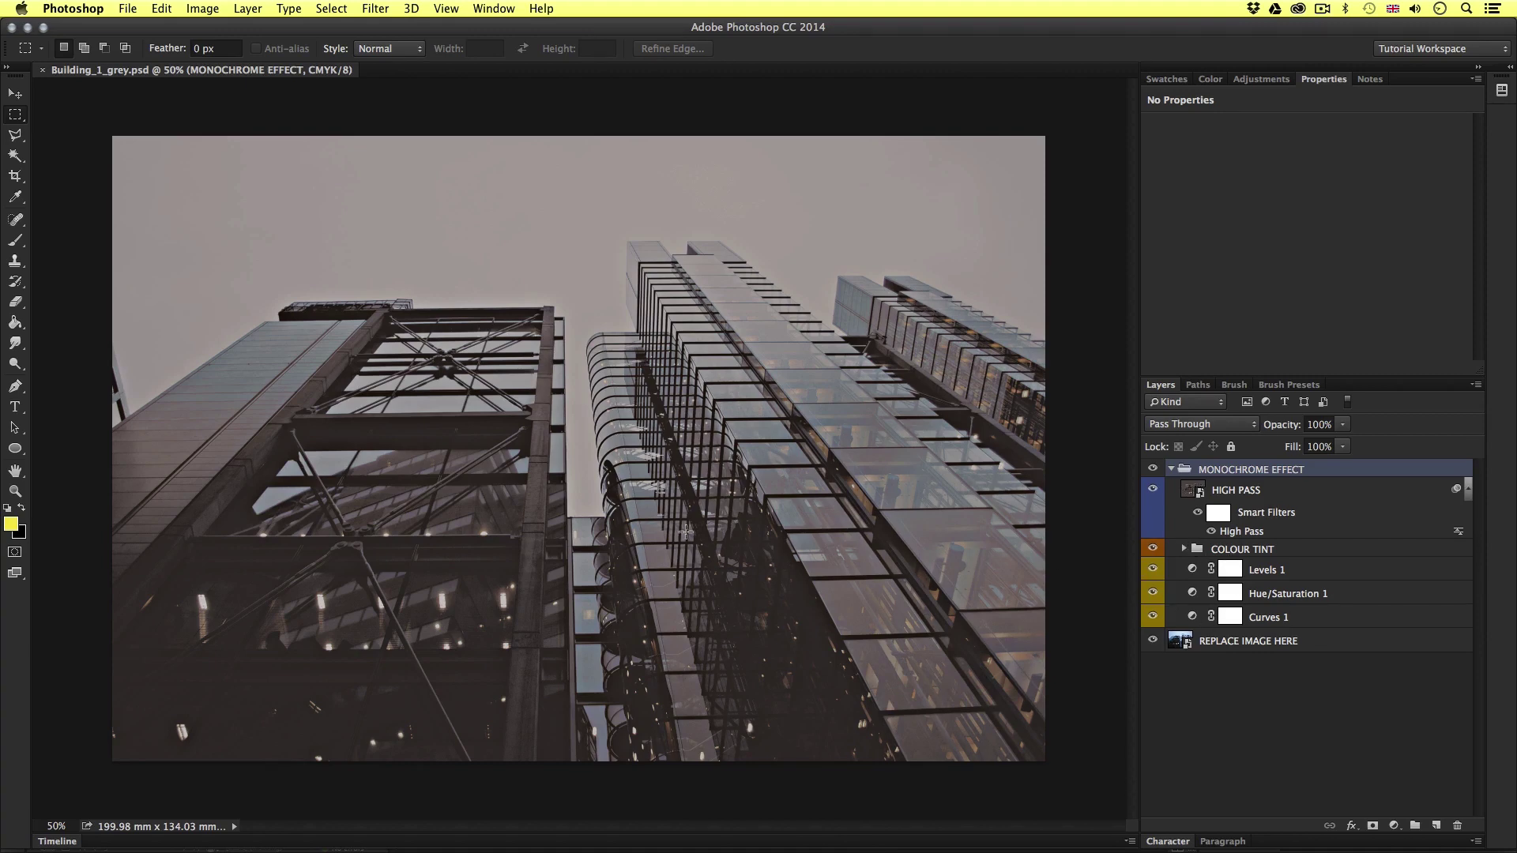
# Collapse and hide the MONOCHROME EFFECT group to reveal the original colour photo.
pyautogui.press('v')
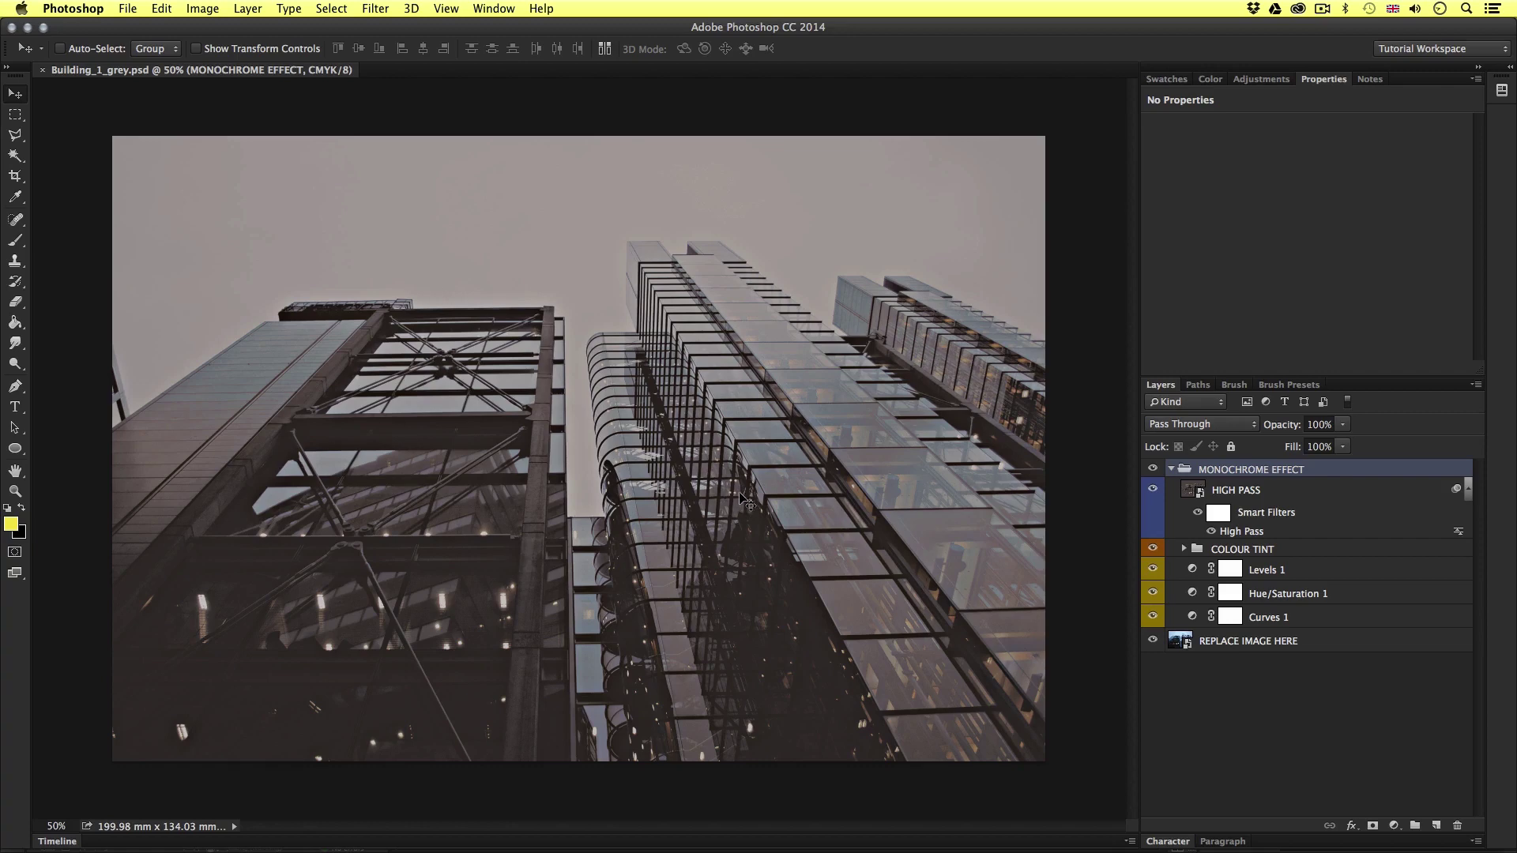
pyautogui.click(1170, 470)
pyautogui.click(1151, 469)
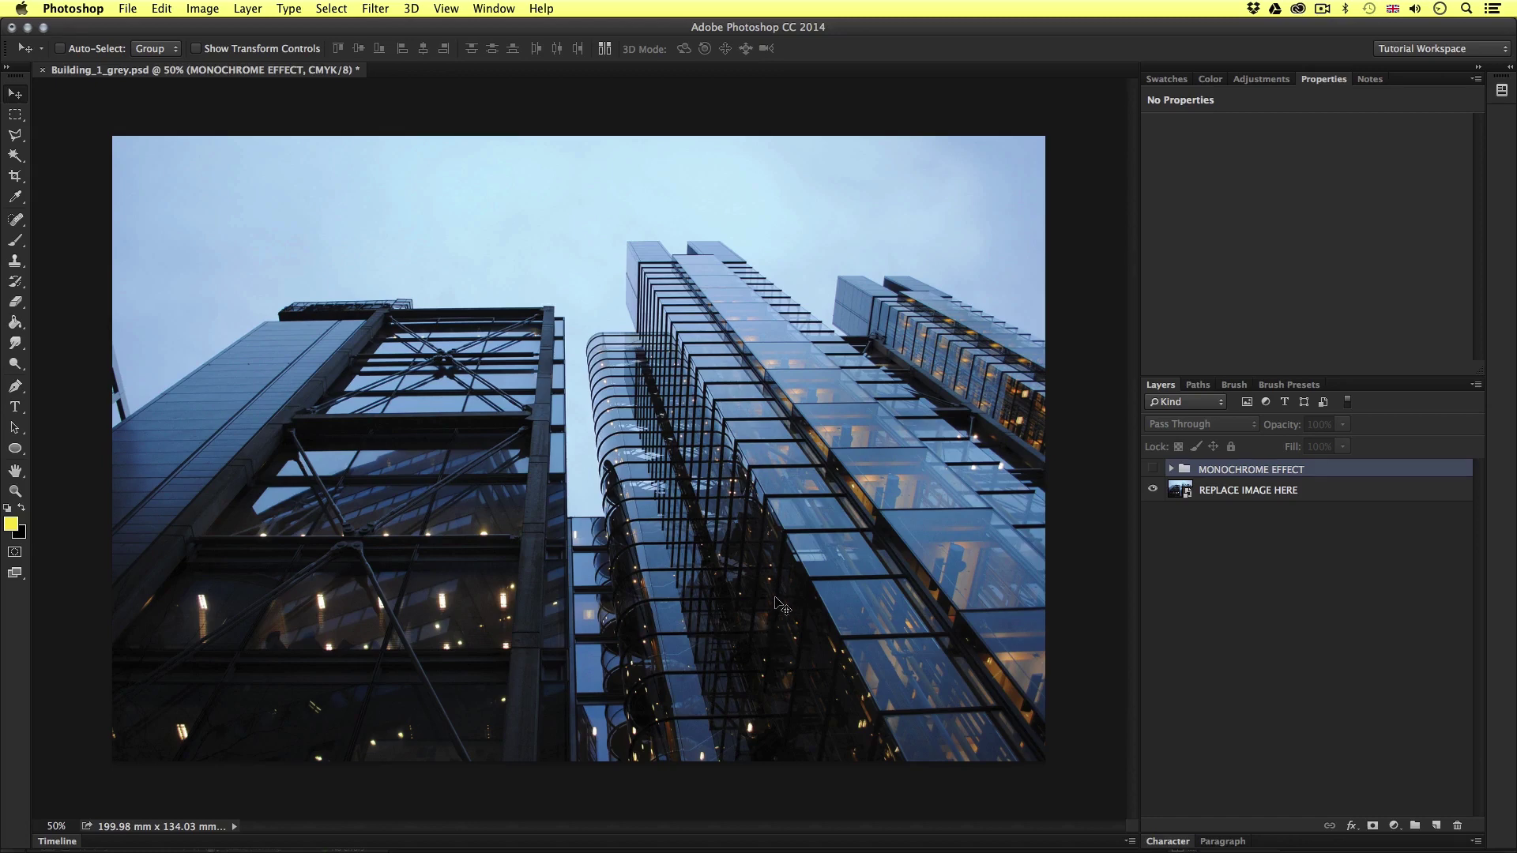
# Show the photo's Image Size in millimetres: 199.98 × 134.03 mm at 300 pixels/inch.
pyautogui.click(203, 9)
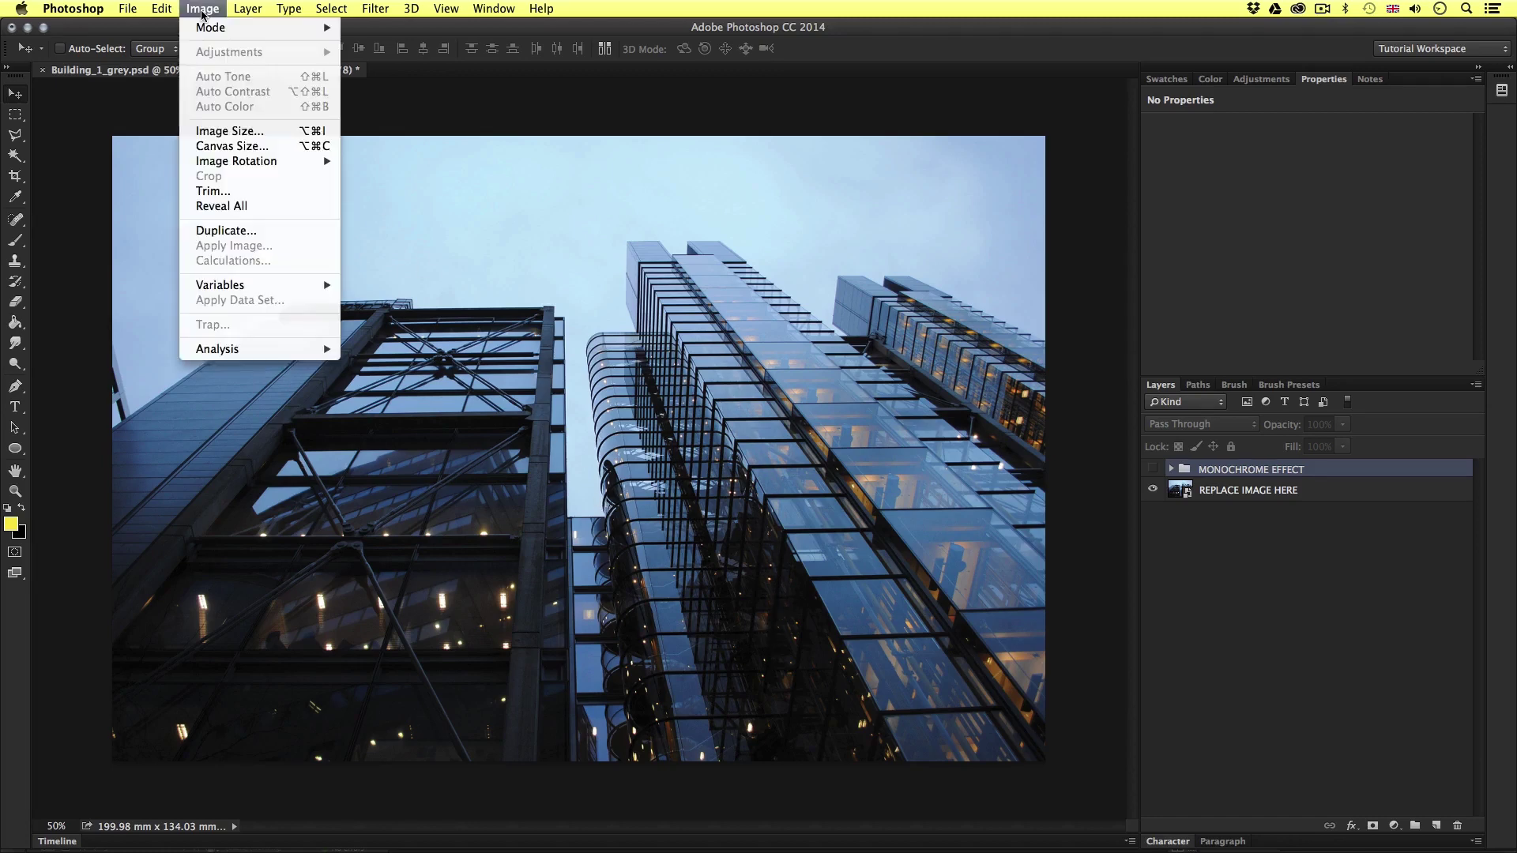
pyautogui.click(261, 130)
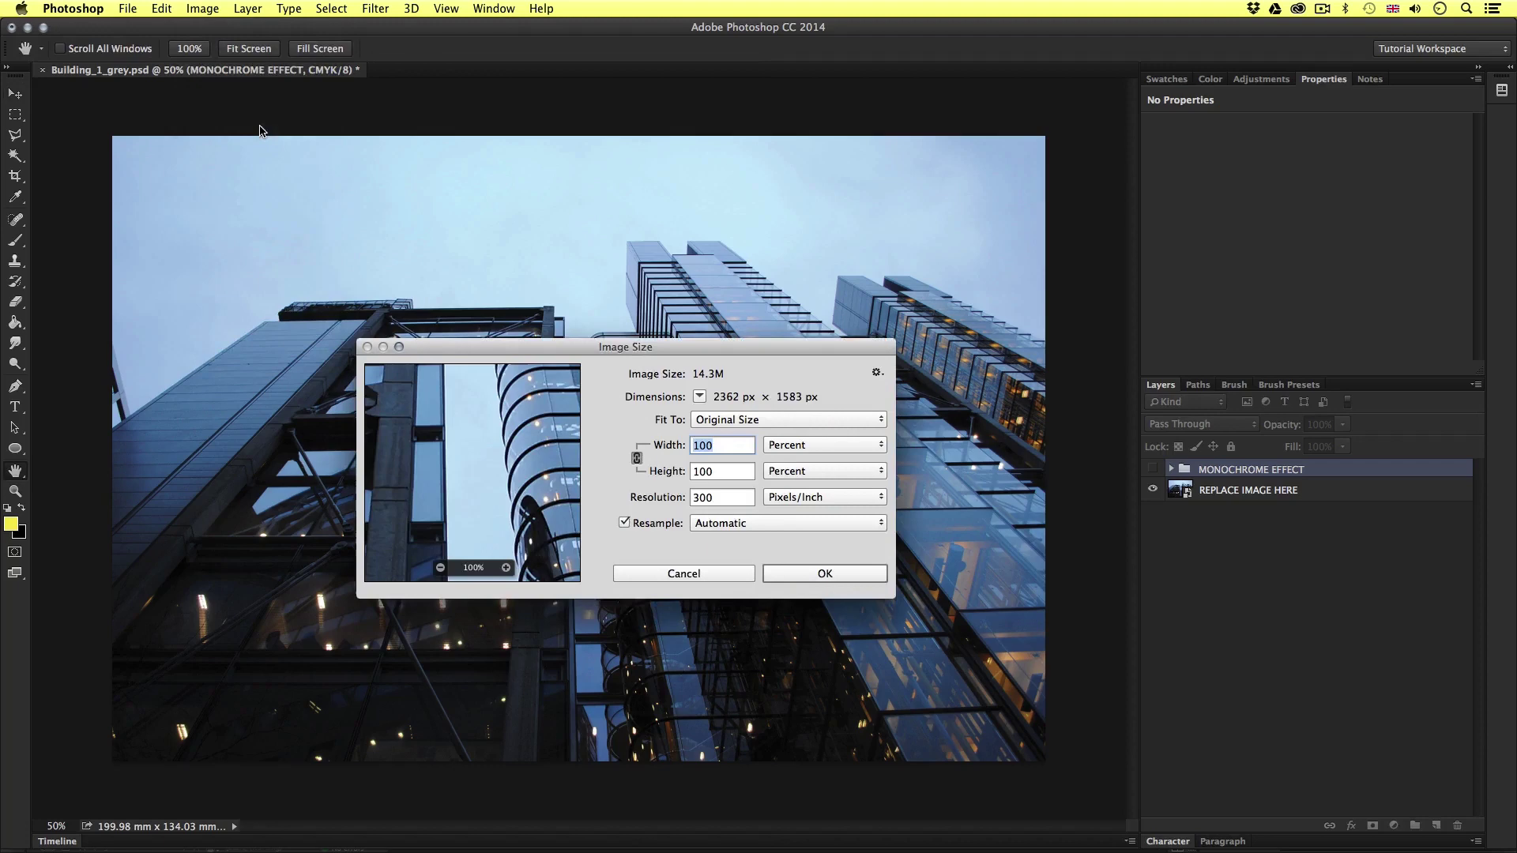
pyautogui.moveTo(608, 348); pyautogui.dragTo(574, 334)
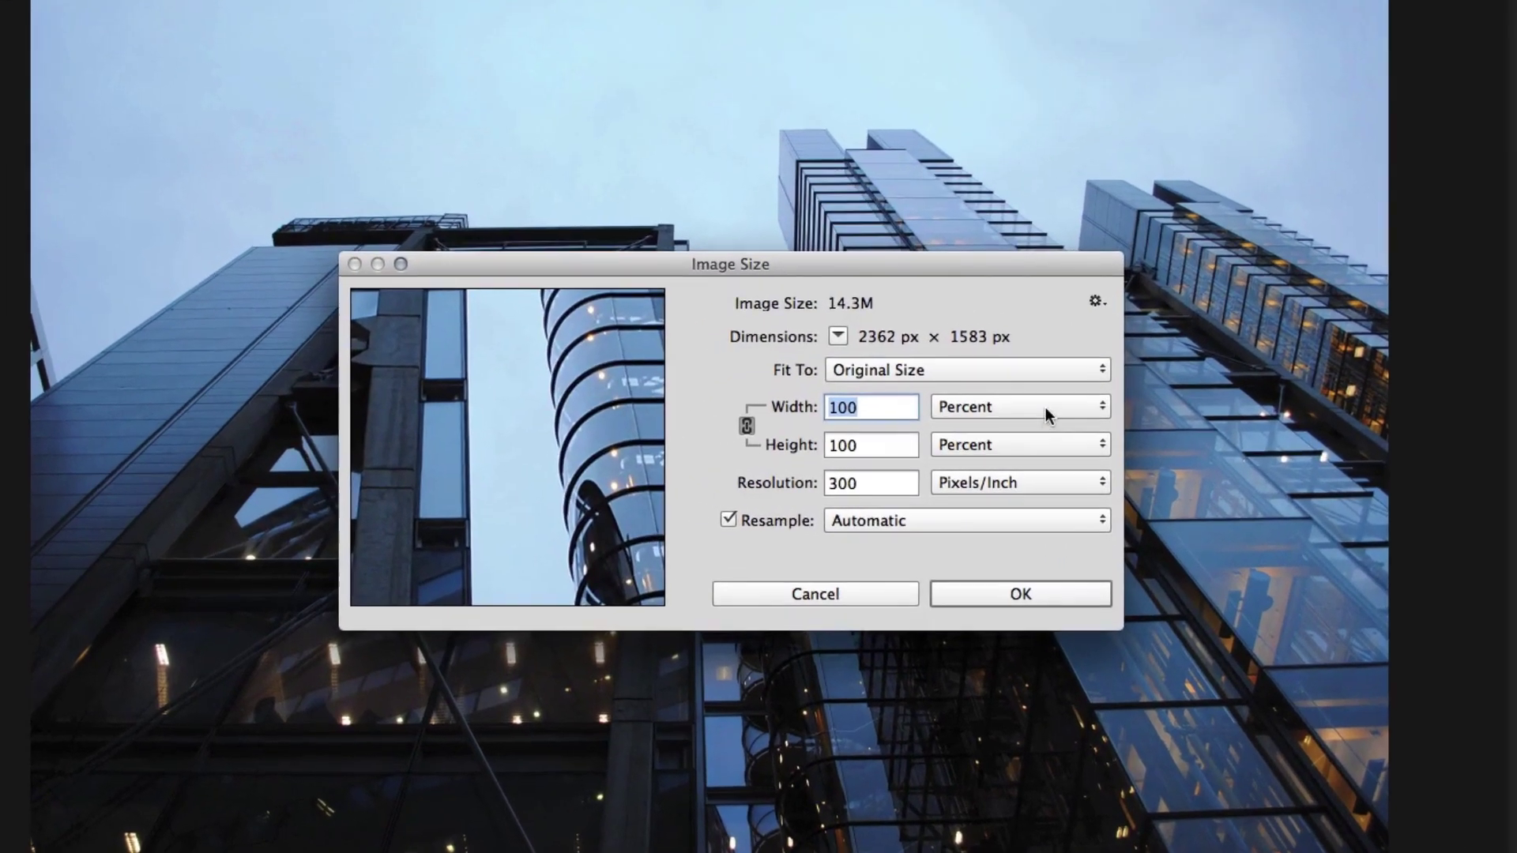
pyautogui.click(804, 431)
pyautogui.click(1106, 486)
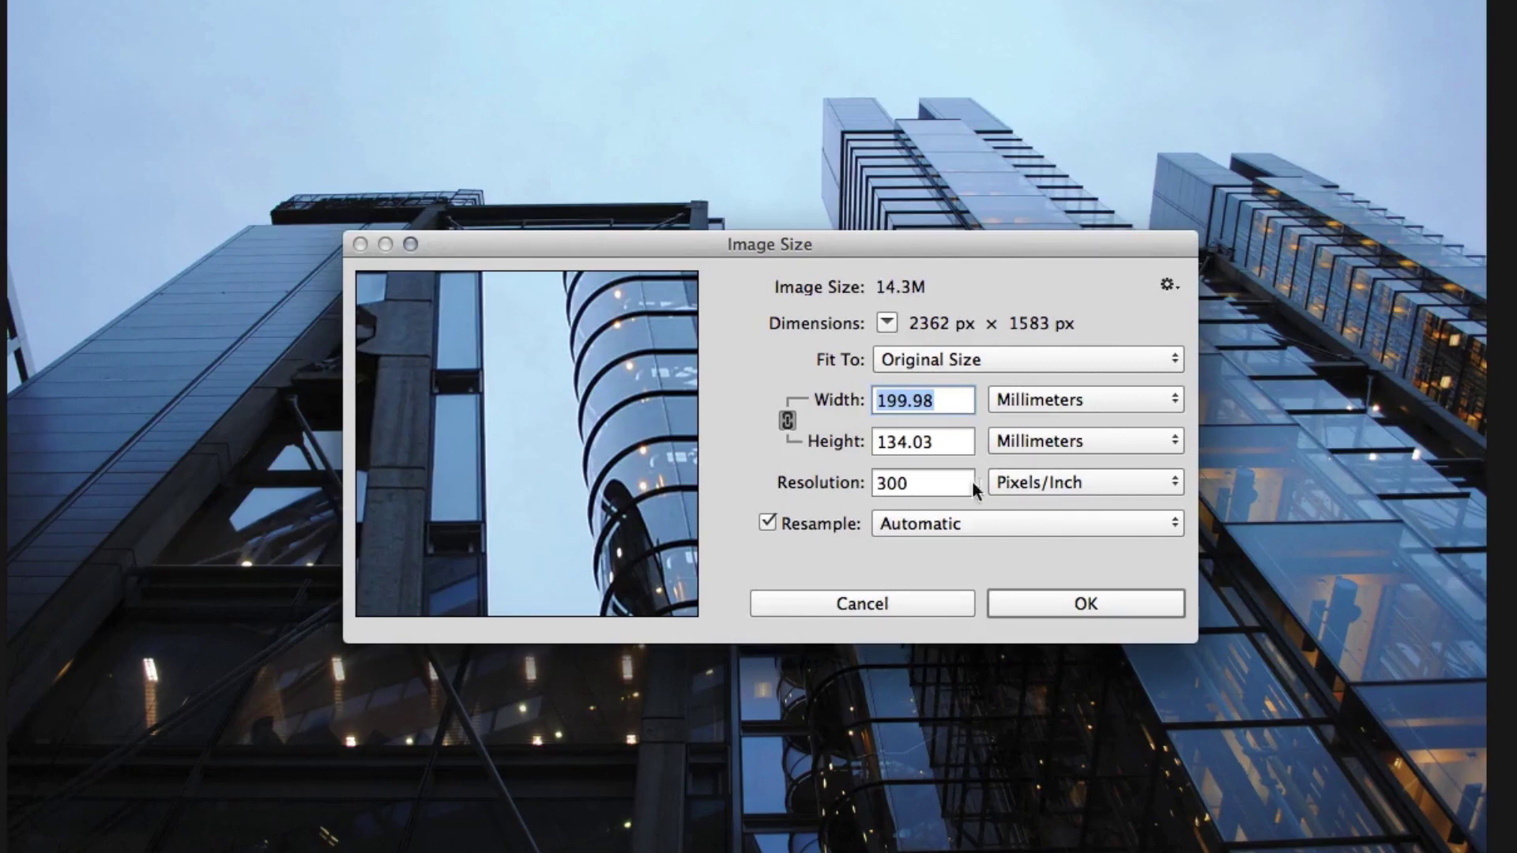
pyautogui.moveTo(910, 483); pyautogui.dragTo(873, 484)
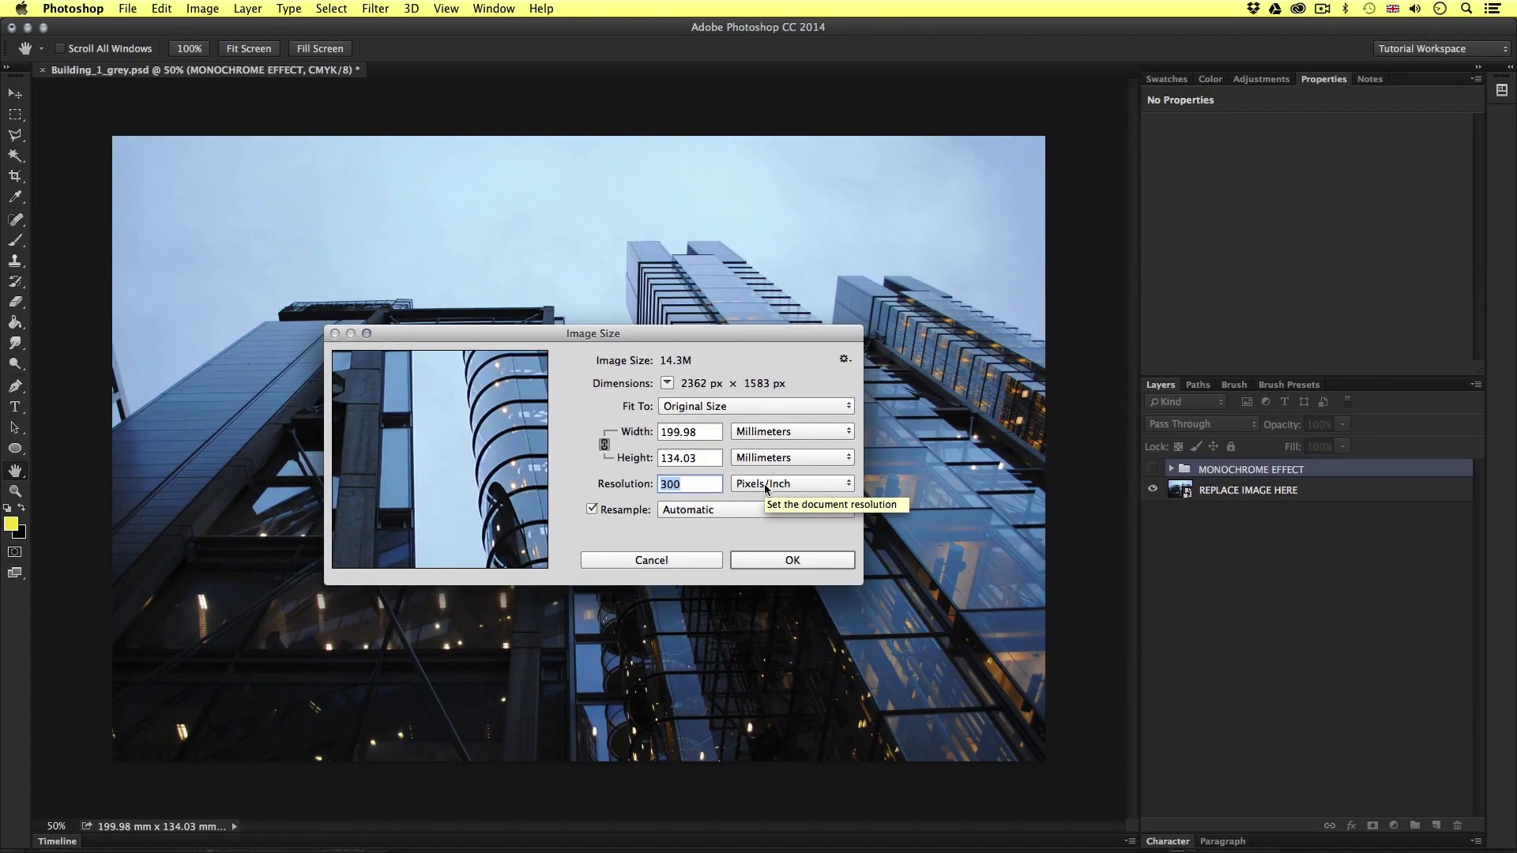
# Cancel Image Size unchanged and inspect the photo at 100%, panning across its detail.
pyautogui.click(651, 561)
pyautogui.press('v')
pyautogui.press('super+1')
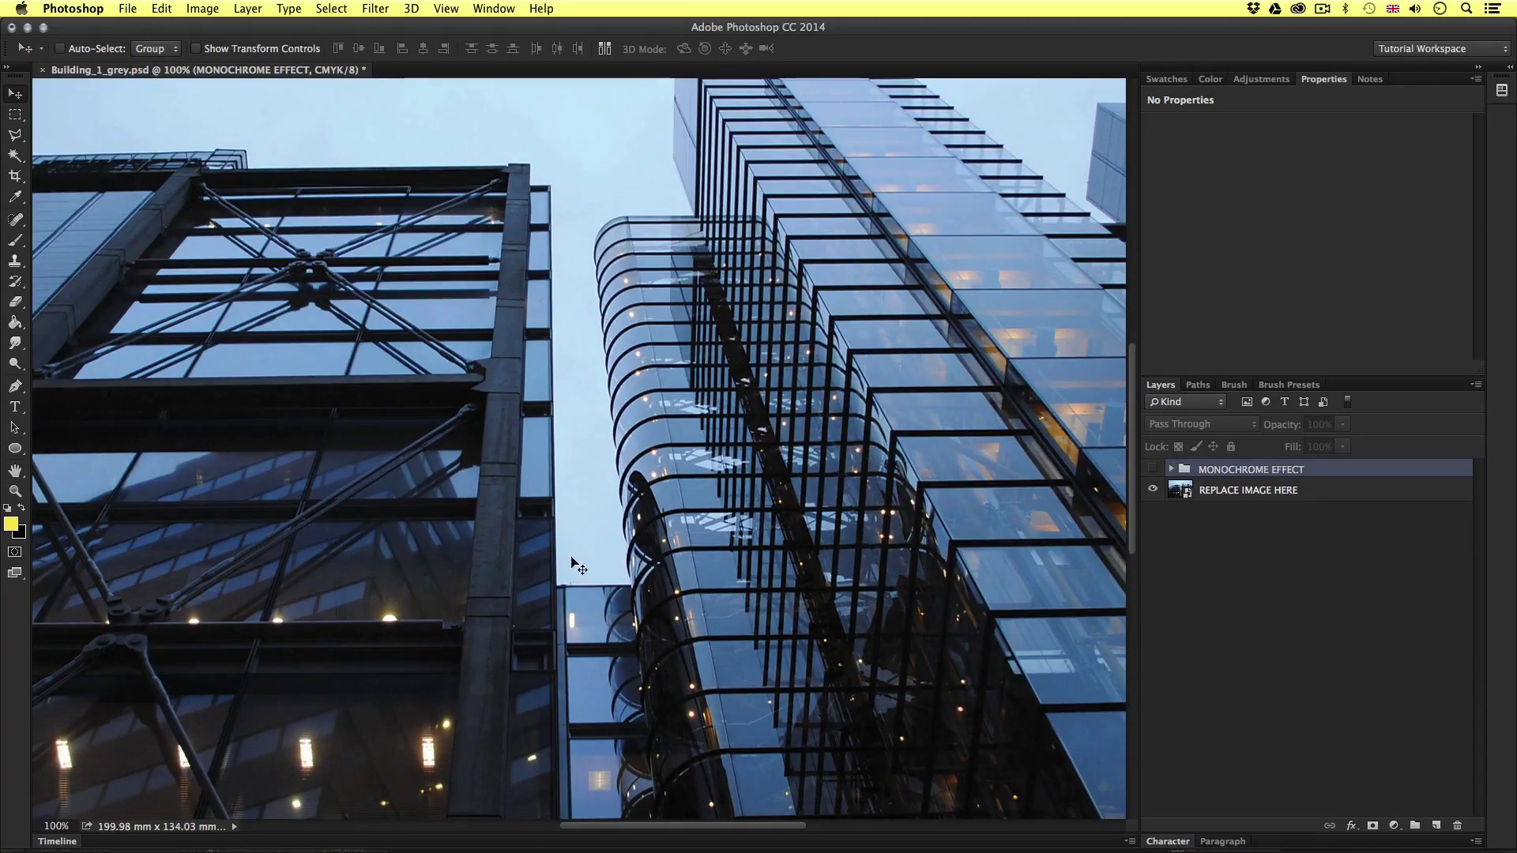
pyautogui.moveTo(579, 567); pyautogui.dragTo(762, 575)
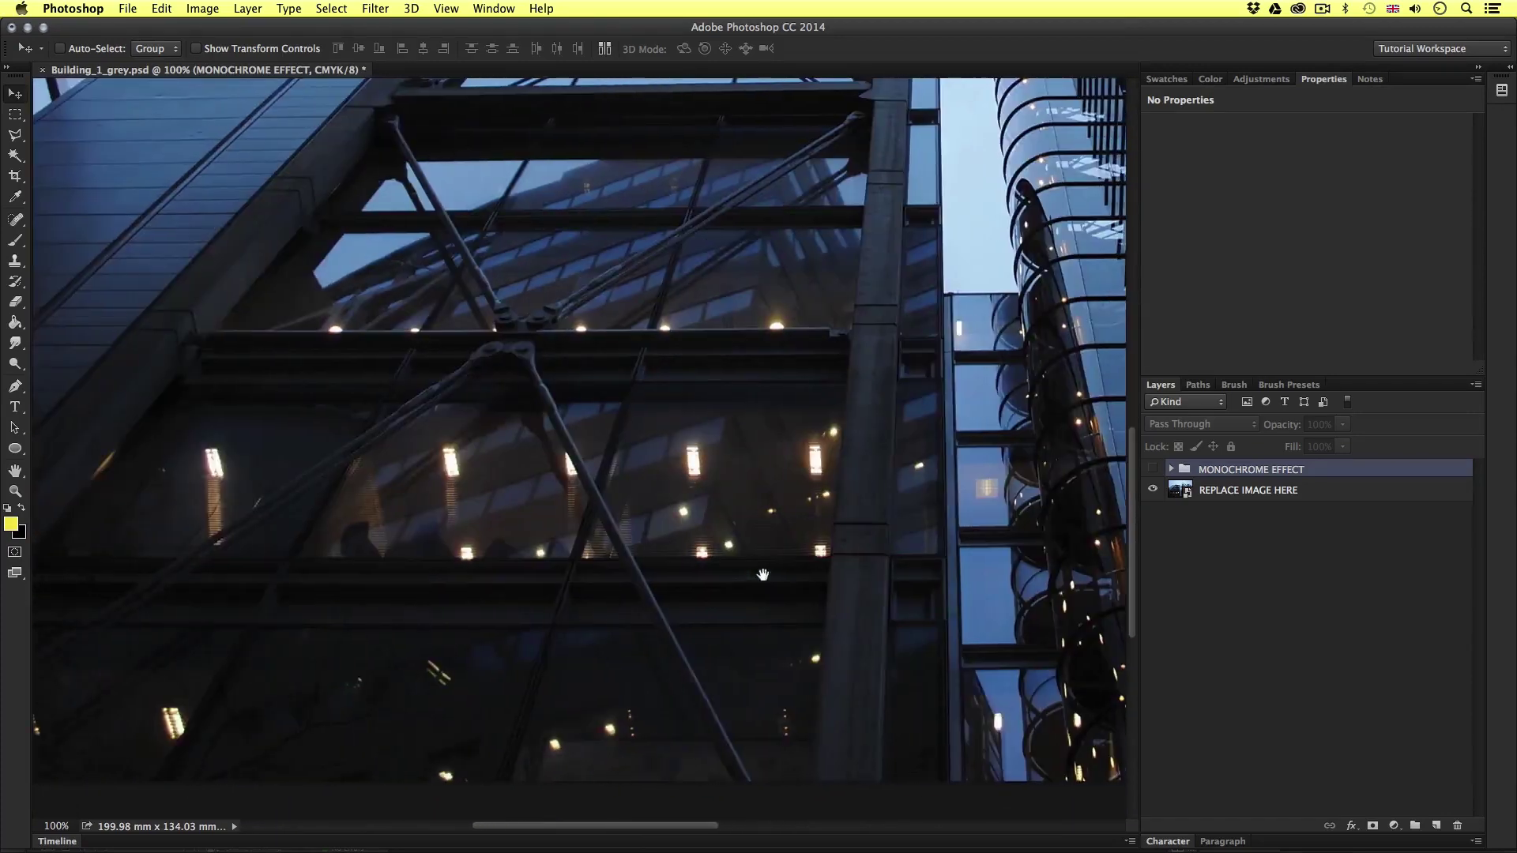
pyautogui.moveTo(944, 561); pyautogui.dragTo(681, 663)
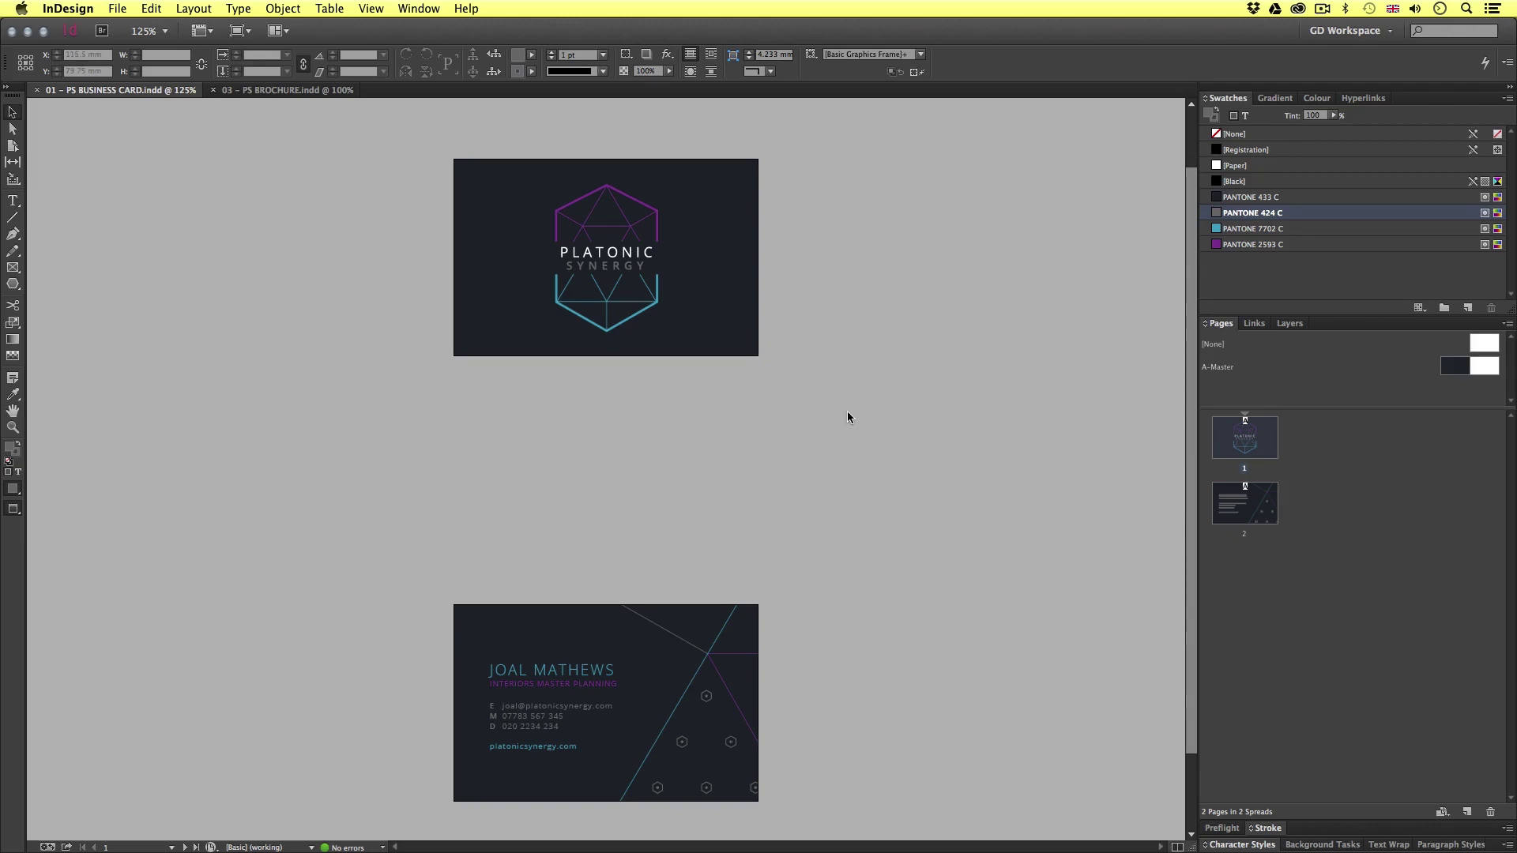
pyautogui.press('z')
pyautogui.click(678, 324)
pyautogui.click(678, 324)
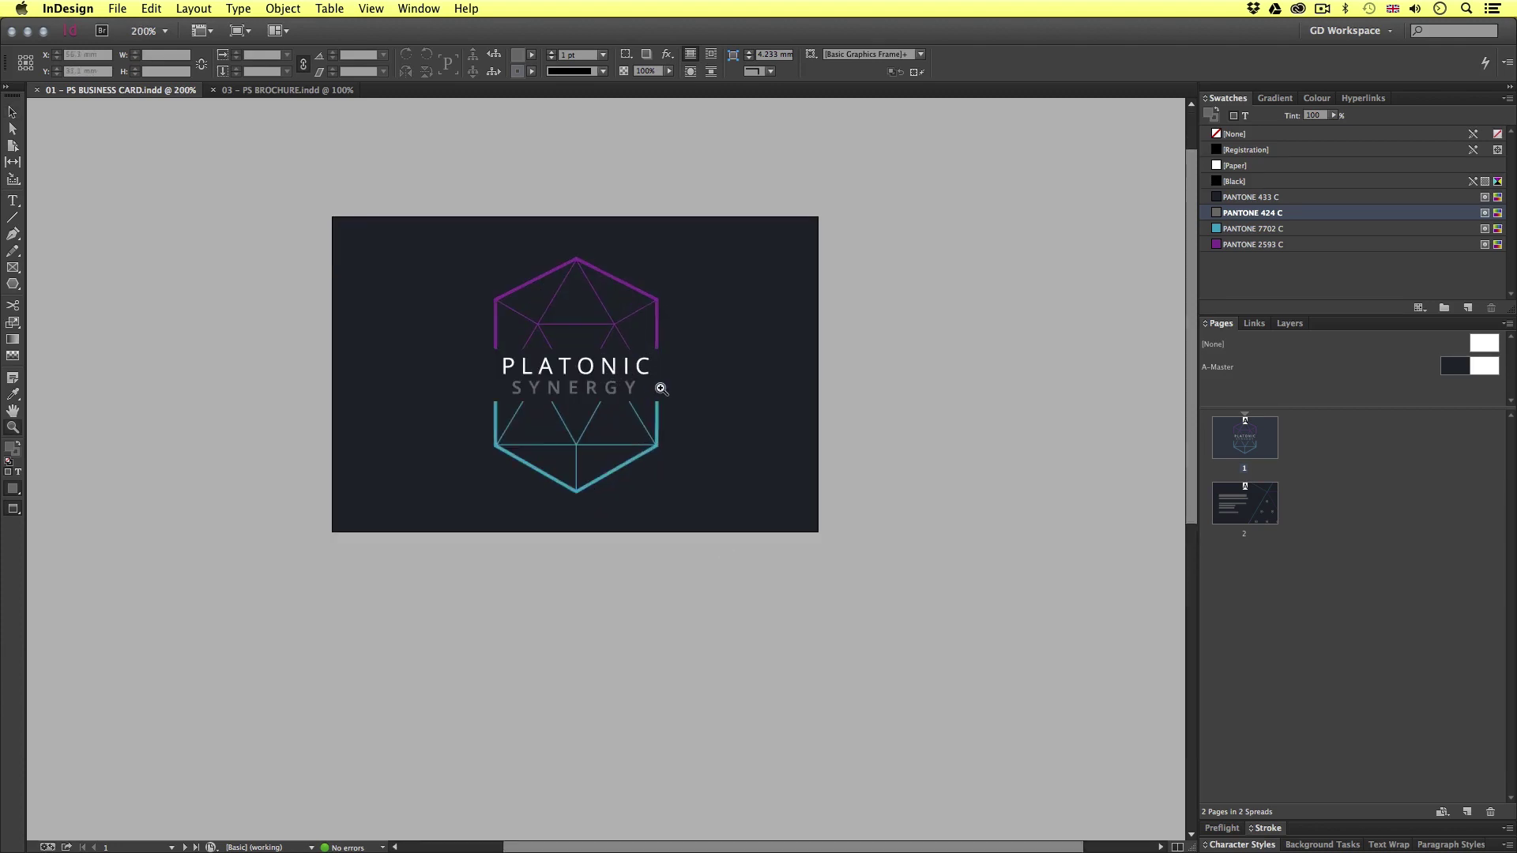
pyautogui.click(649, 392)
pyautogui.hscroll(-2, 680, 490)
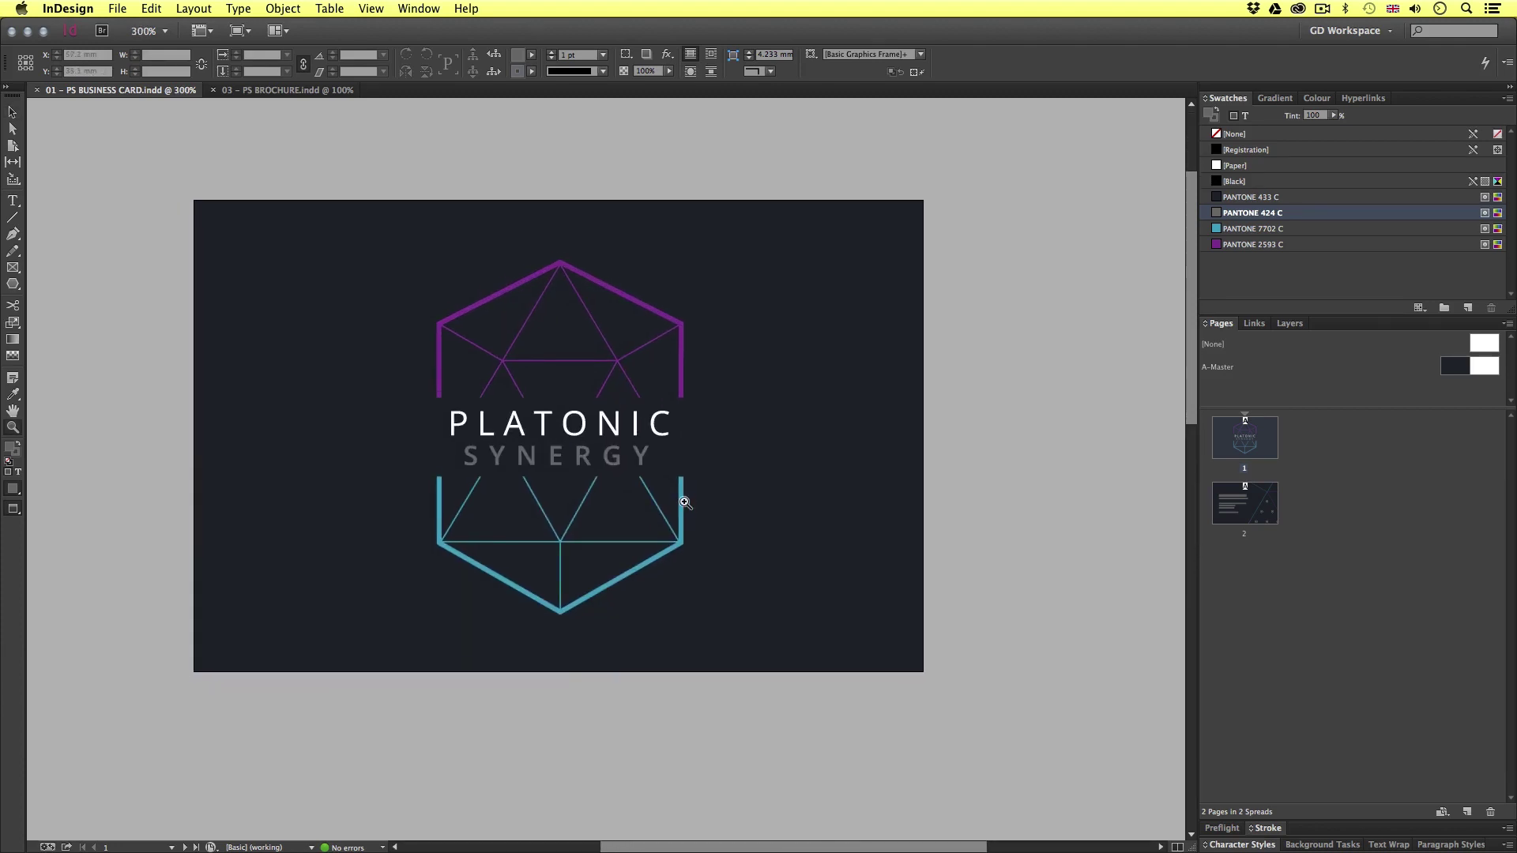
pyautogui.scroll(-10, 684, 503)
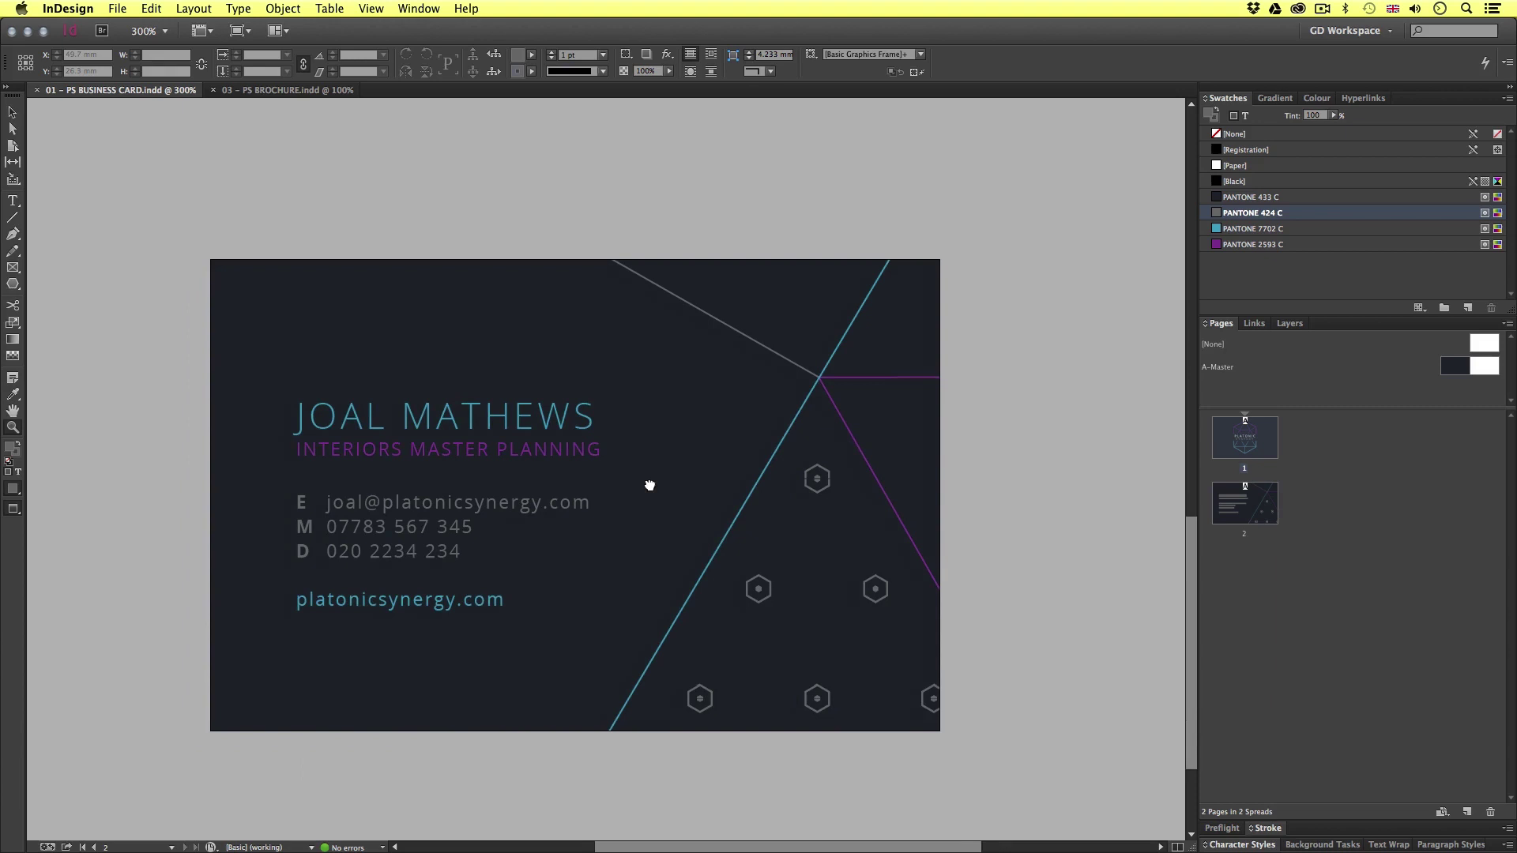
pyautogui.moveTo(649, 485); pyautogui.dragTo(670, 483)
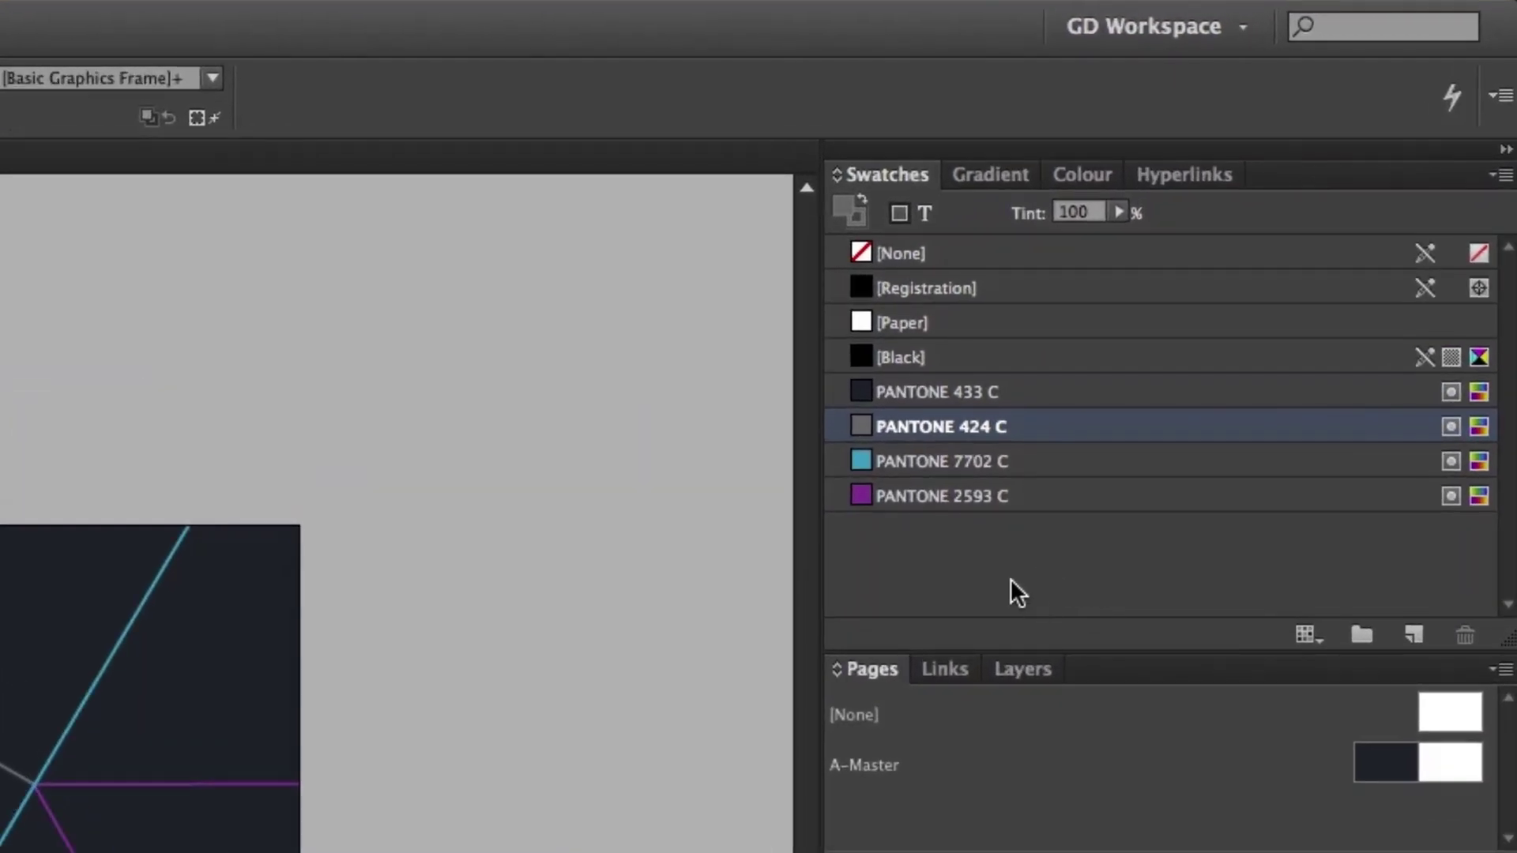
pyautogui.click(952, 393)
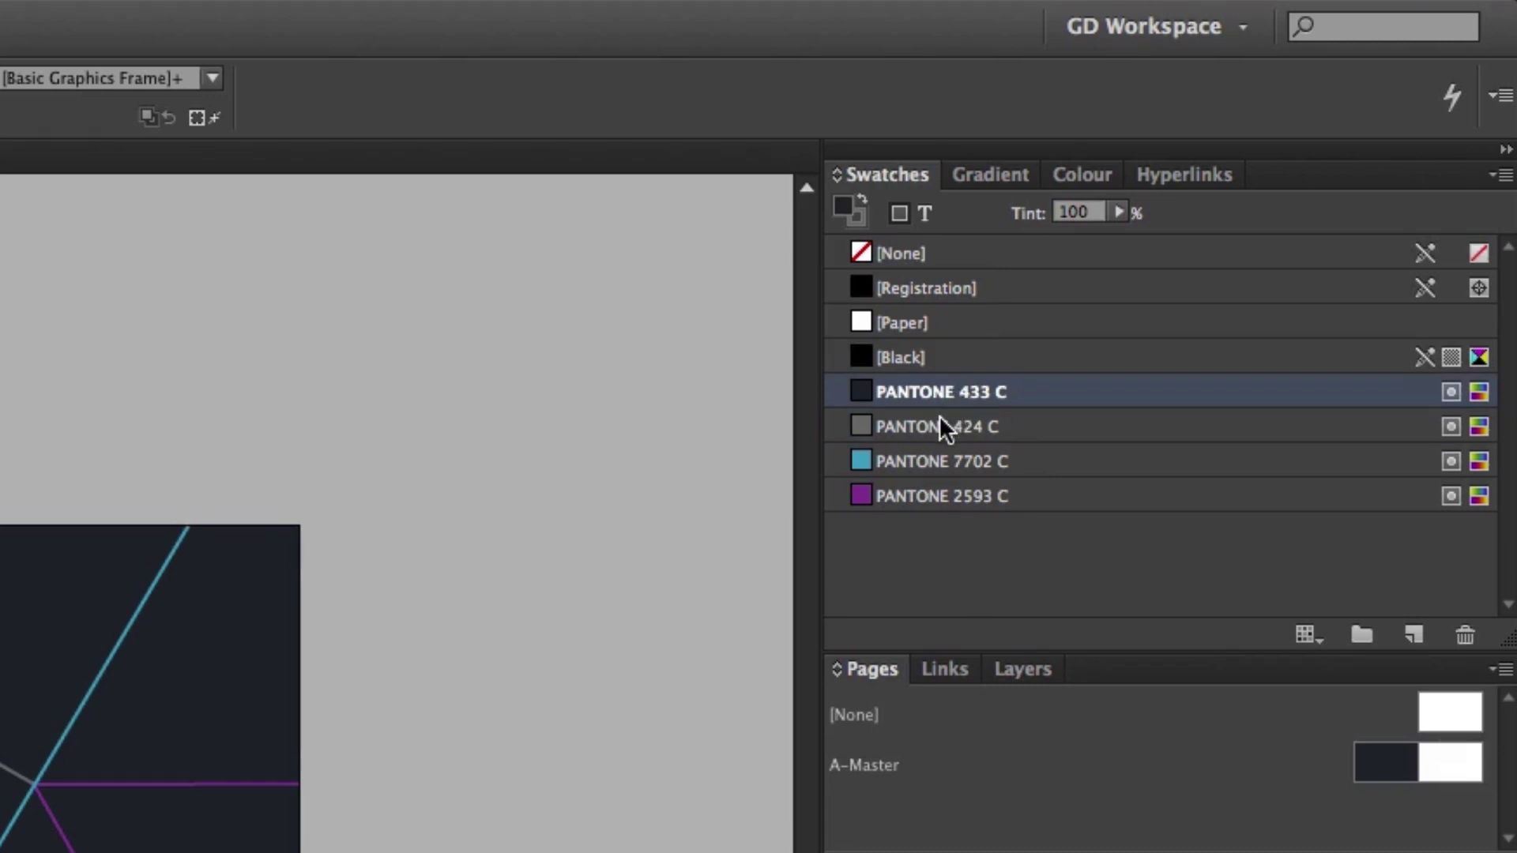
pyautogui.click(939, 416)
pyautogui.click(927, 452)
pyautogui.click(926, 493)
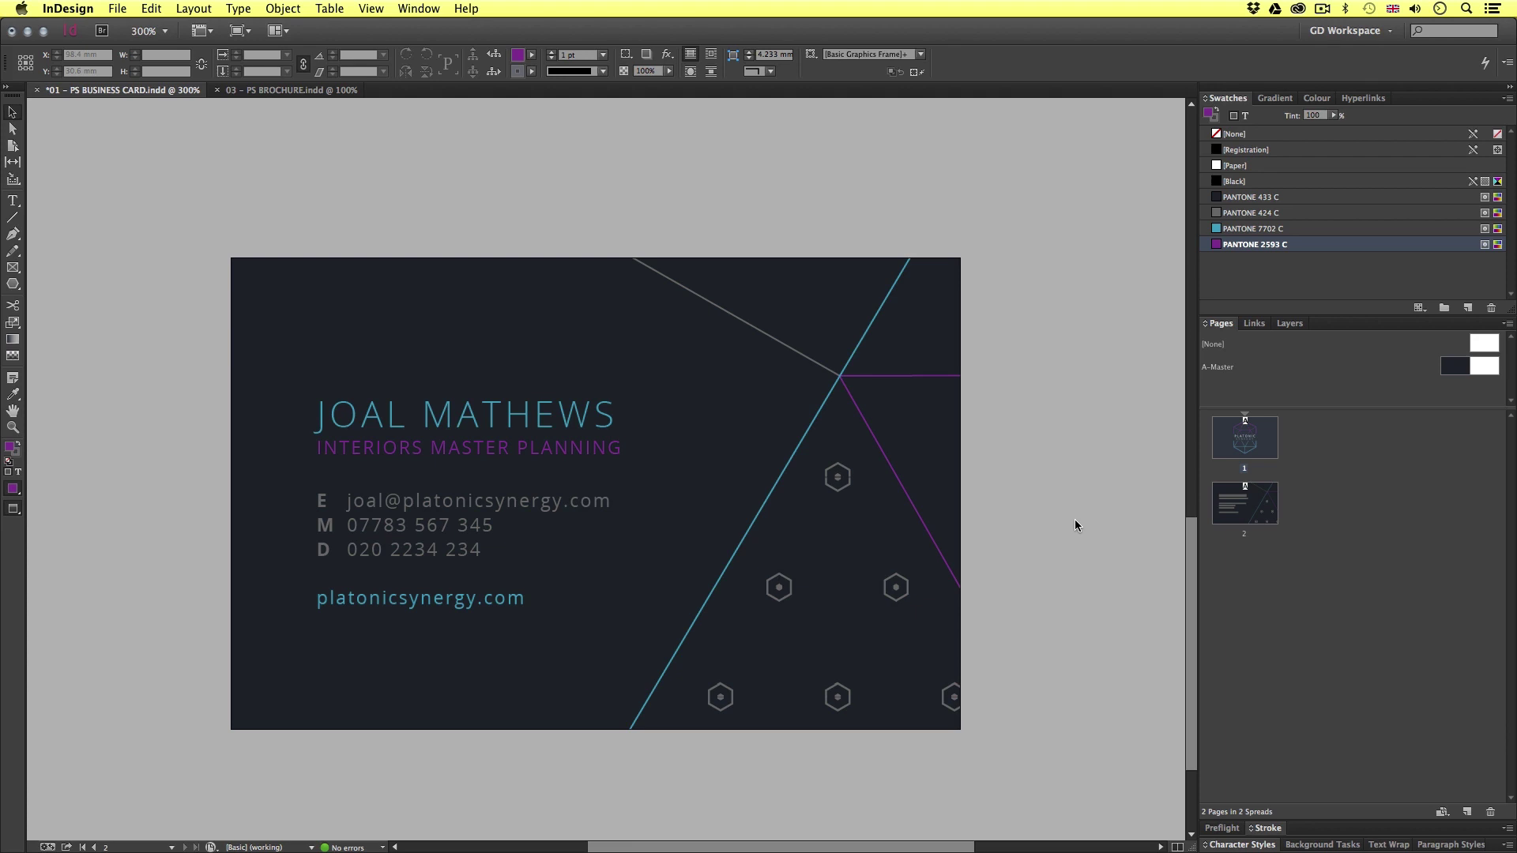
# Return to PS BROCHURE.indd and scroll from the cover to the pages 4–5 spread.
pyautogui.click(270, 90)
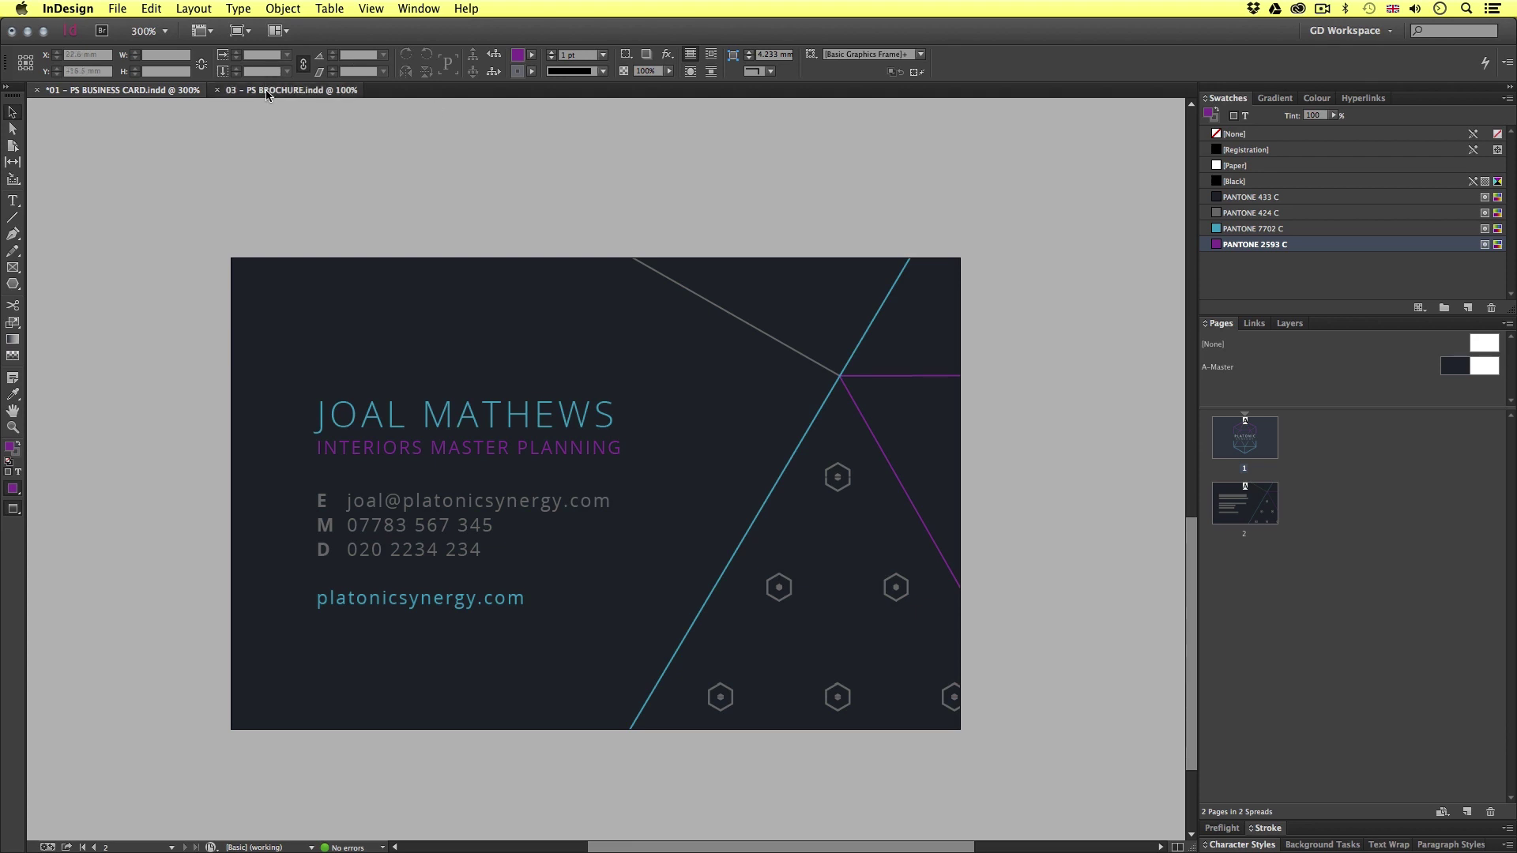
pyautogui.scroll(-4, 566, 531)
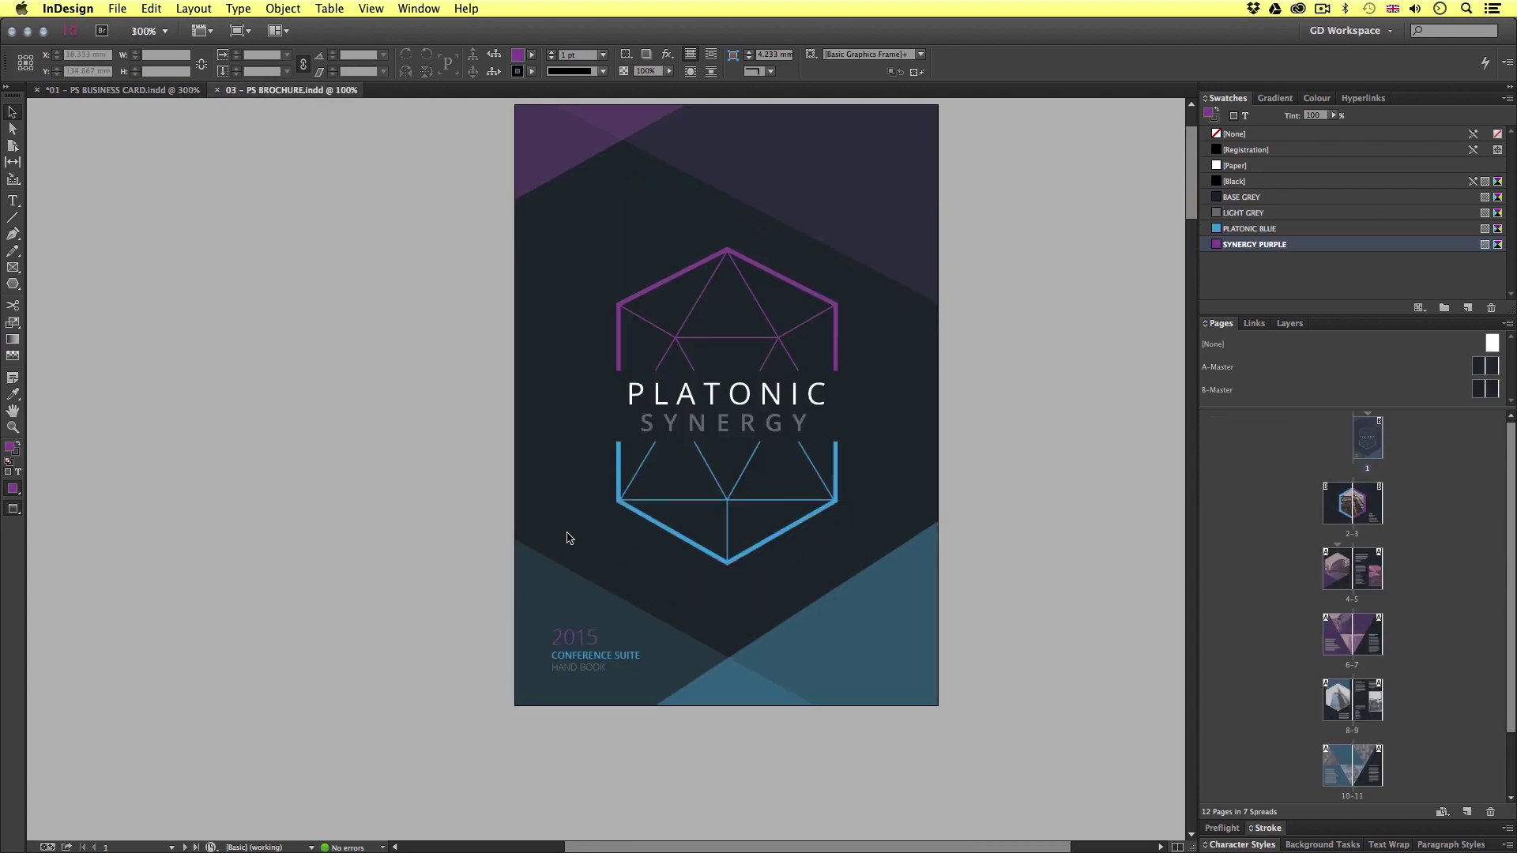
pyautogui.scroll(-15, 719, 433)
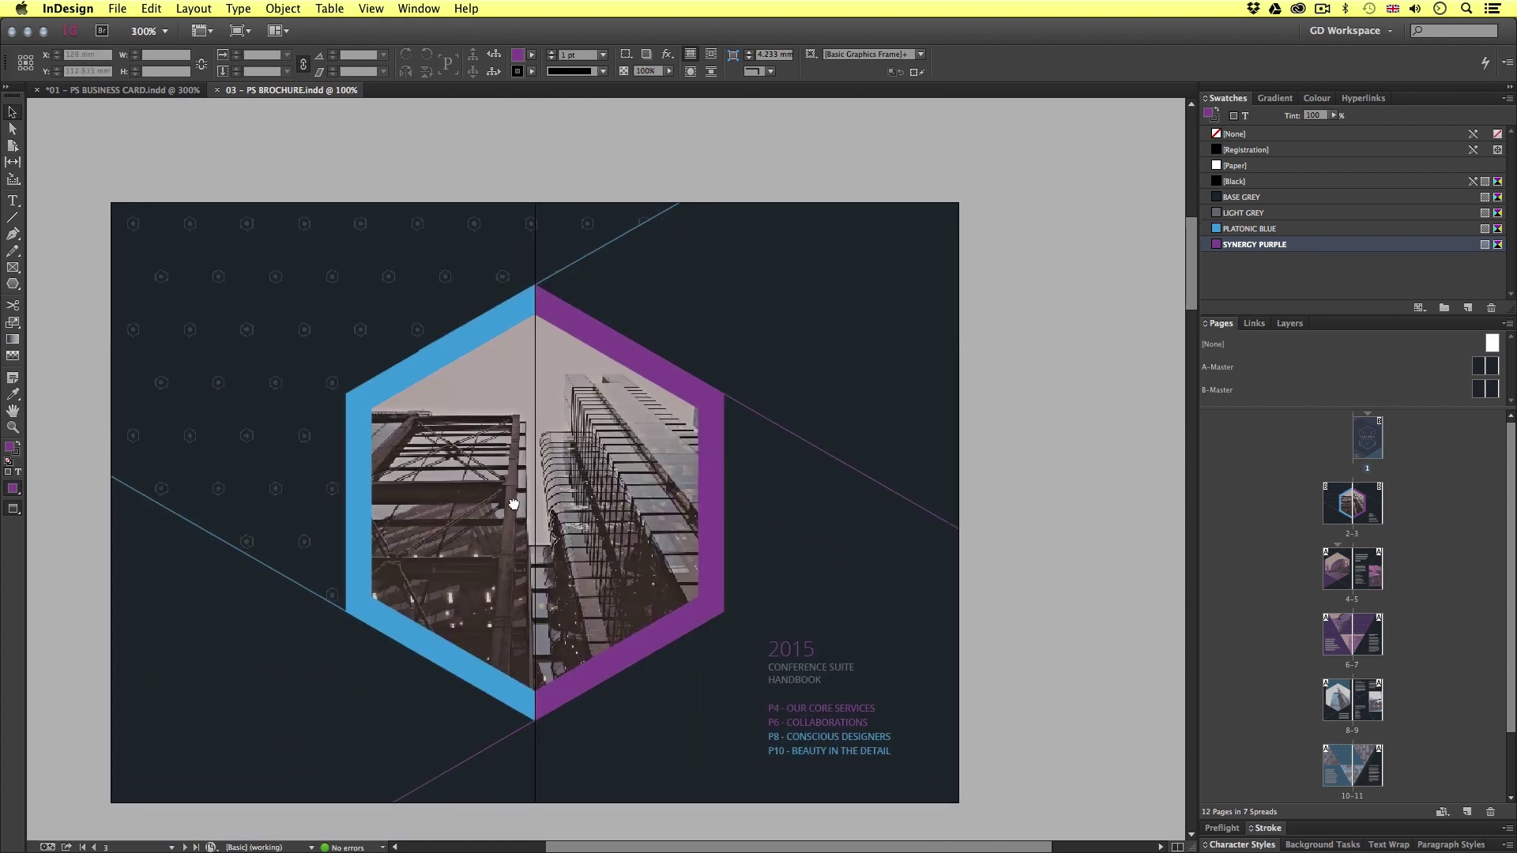
pyautogui.scroll(-17, 751, 543)
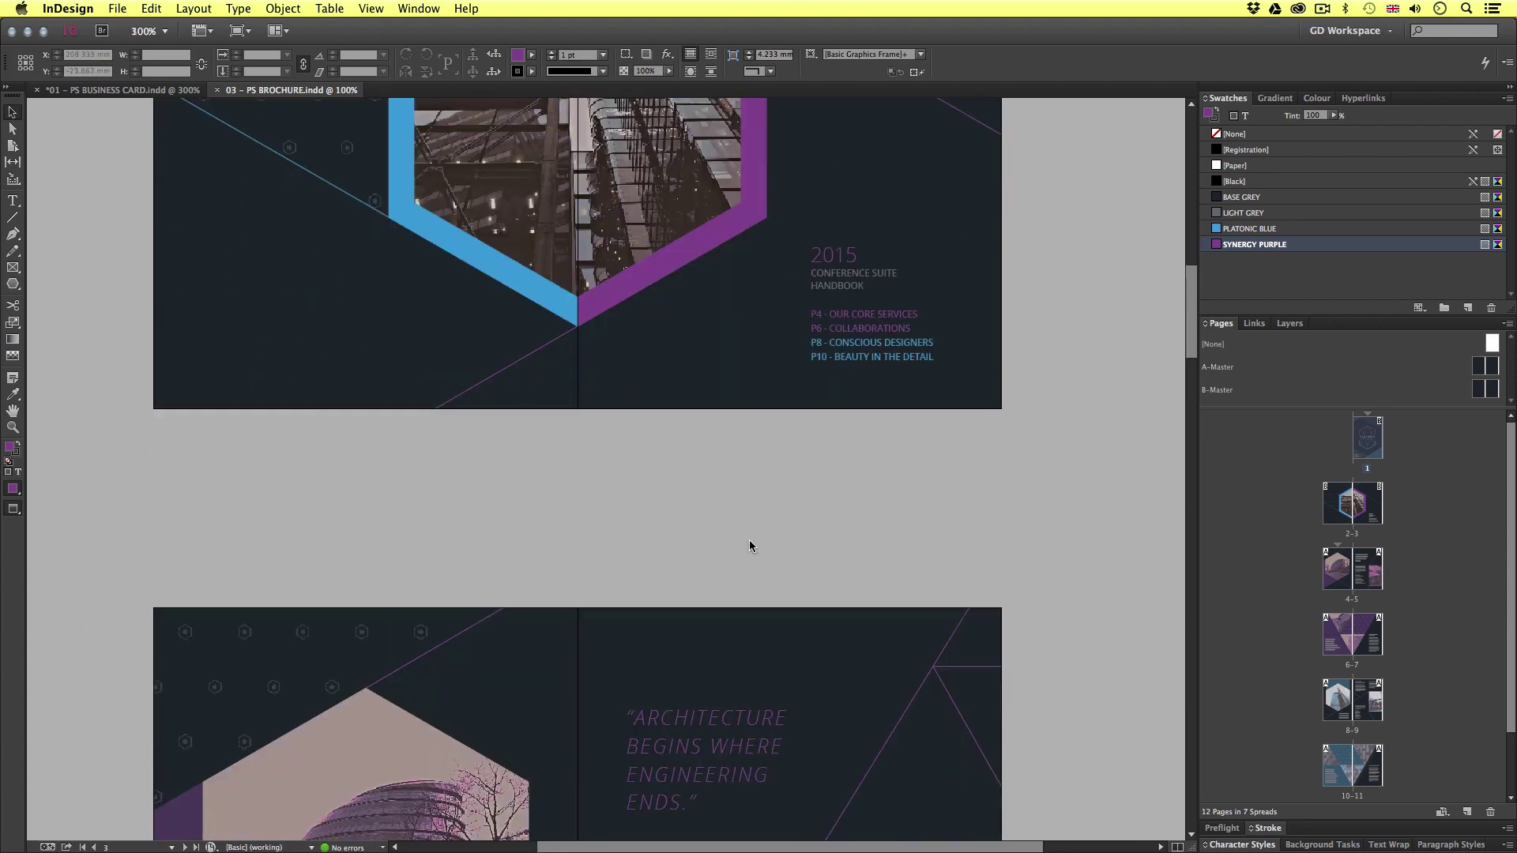
pyautogui.scroll(-2, 751, 543)
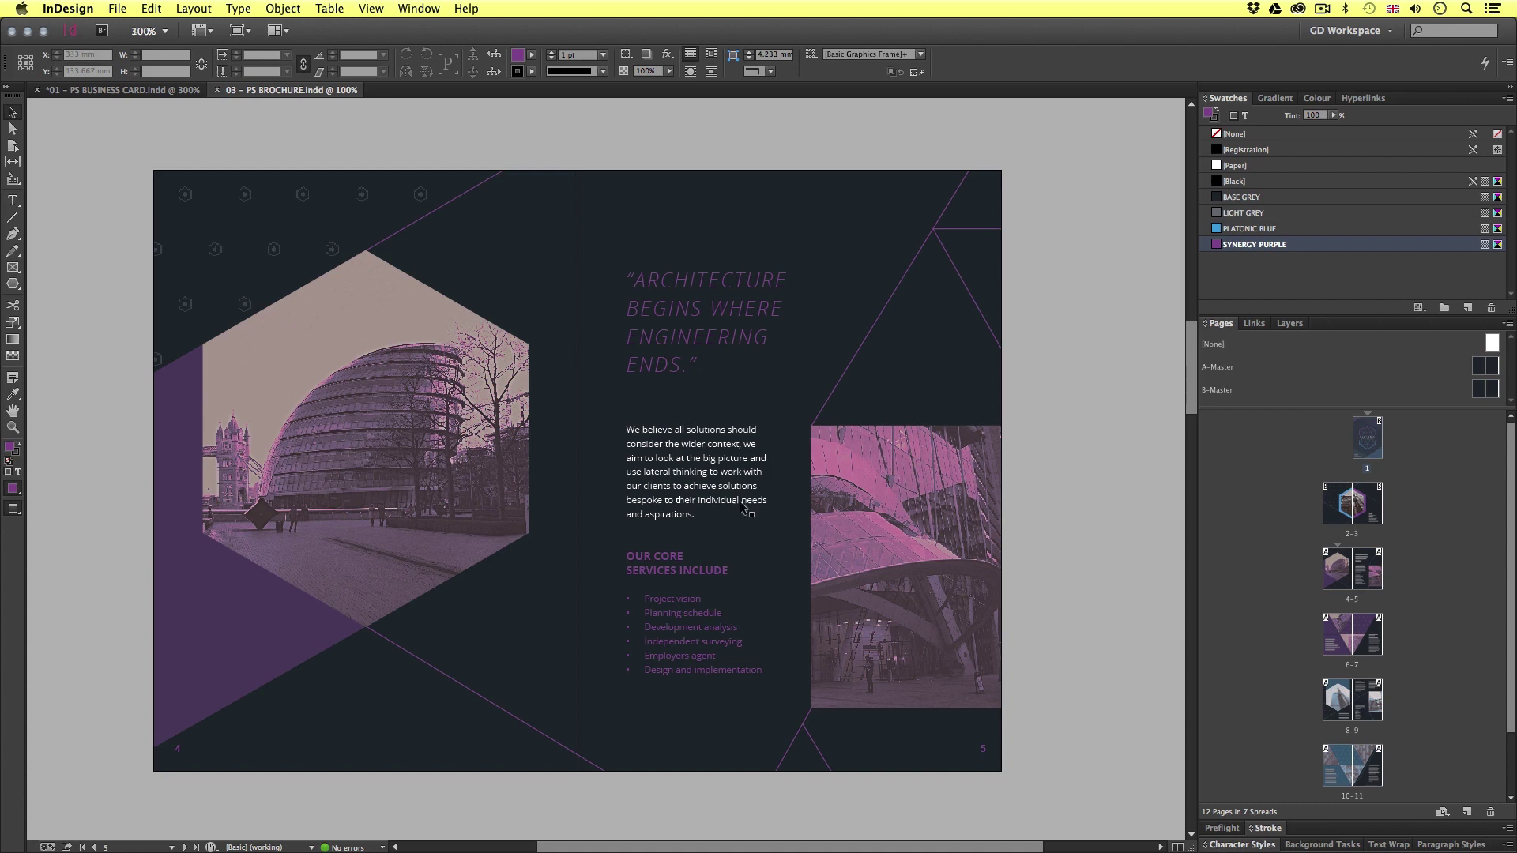
# Open the hexagon building photo in Adobe Photoshop via Edit With.
pyautogui.click(419, 447)
pyautogui.rightClick(418, 404)
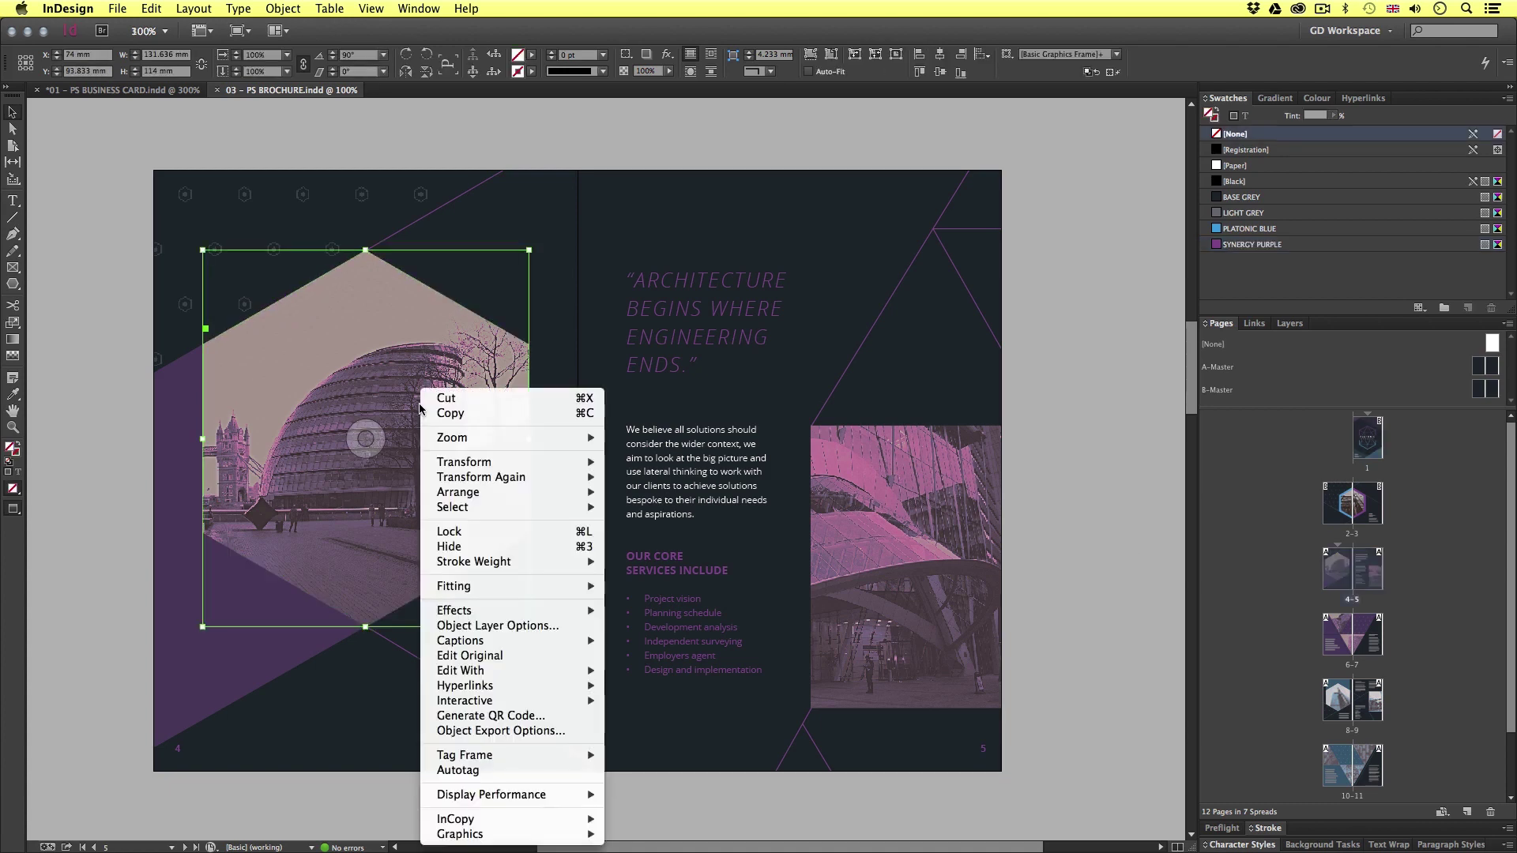
pyautogui.moveTo(545, 671)
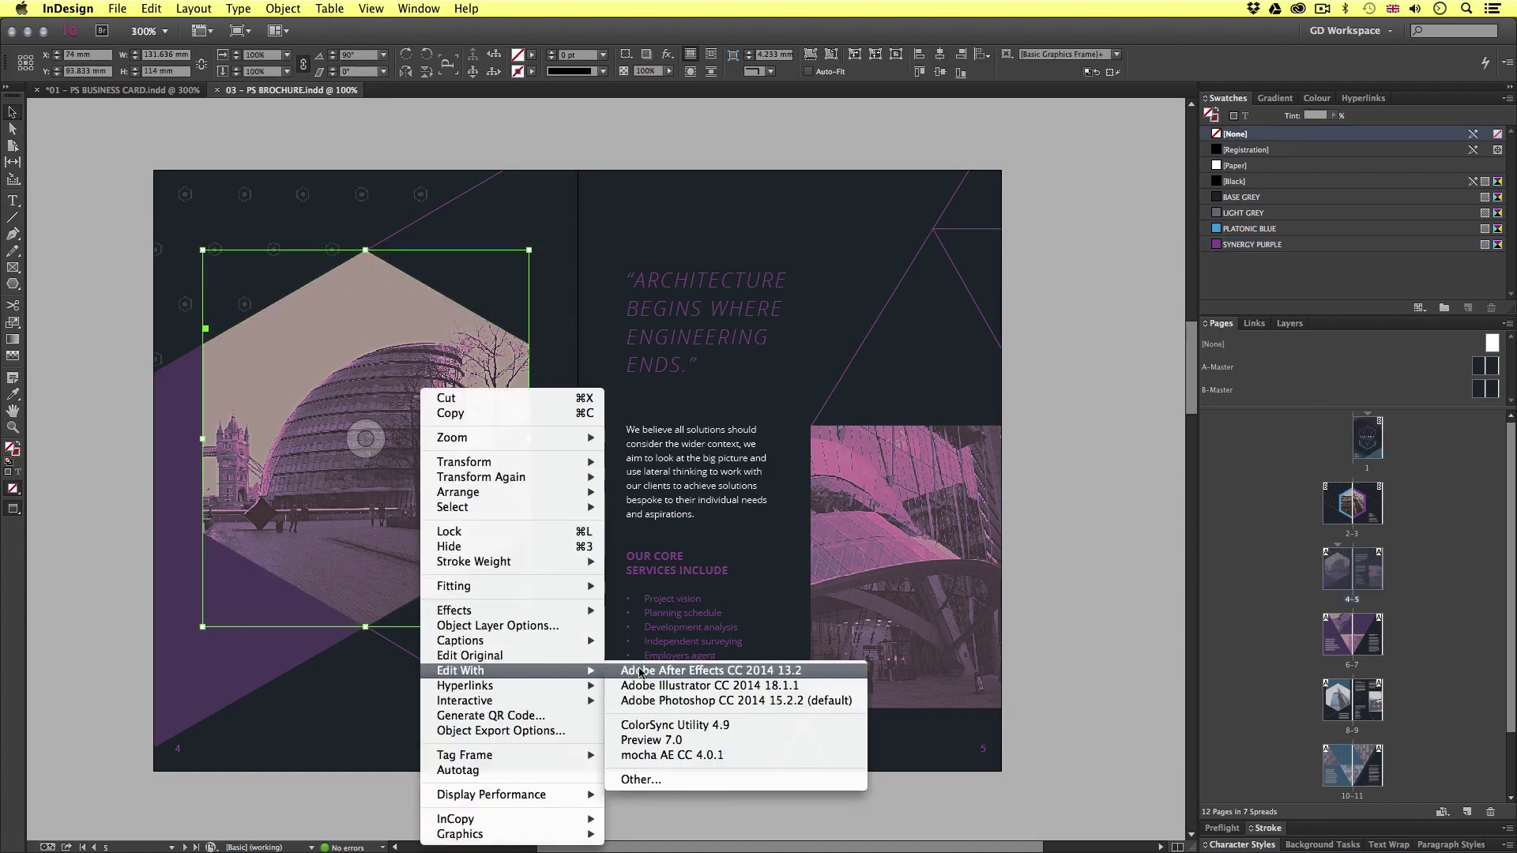
pyautogui.click(708, 702)
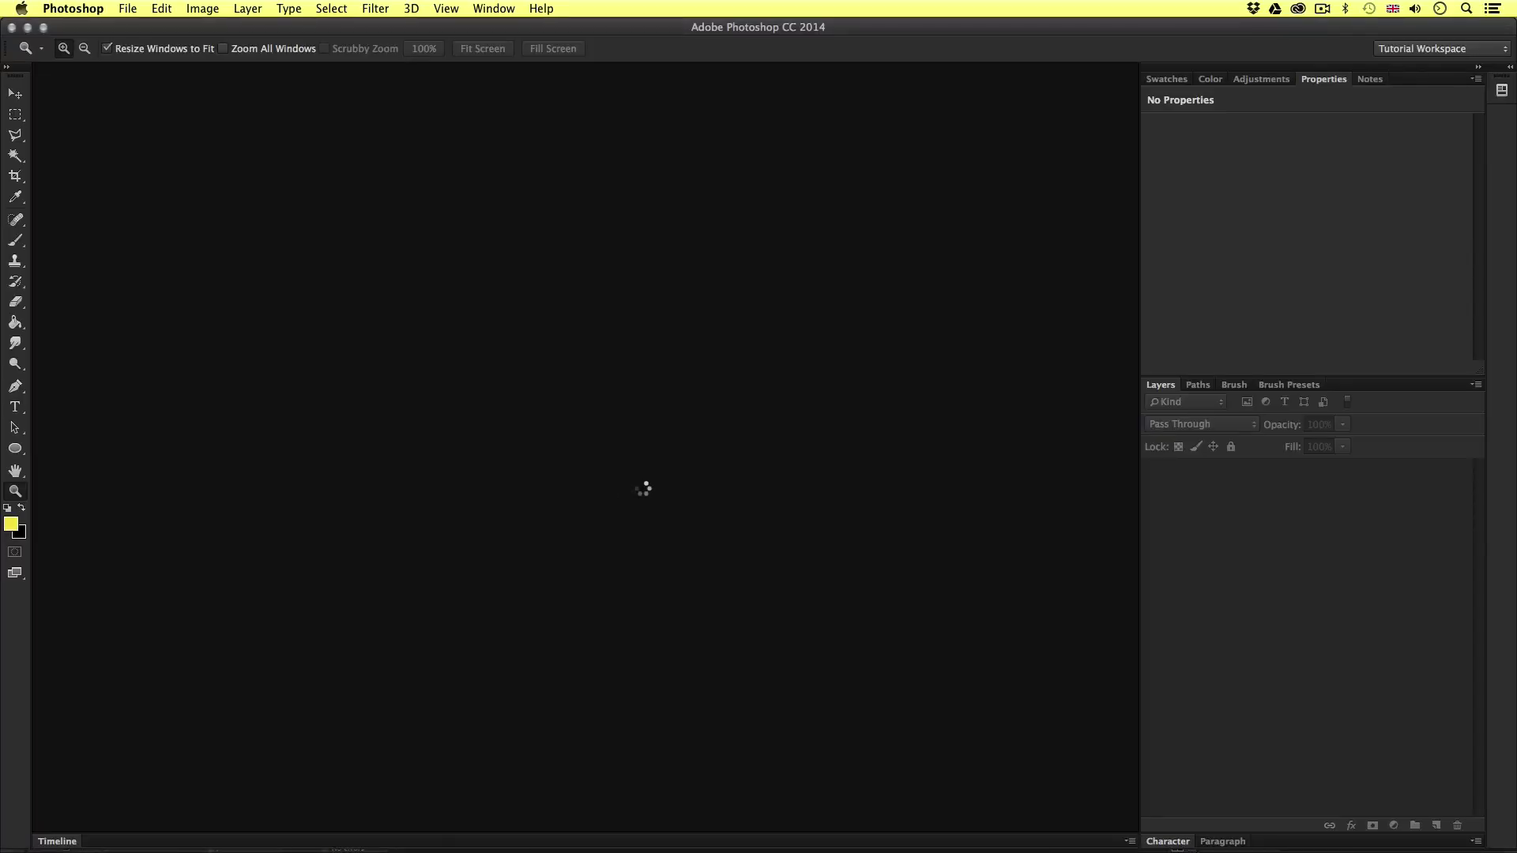
# Confirm in Image > Mode that the photo is CMYK Color, leaving it unchanged.
pyautogui.click(209, 8)
pyautogui.moveTo(218, 30)
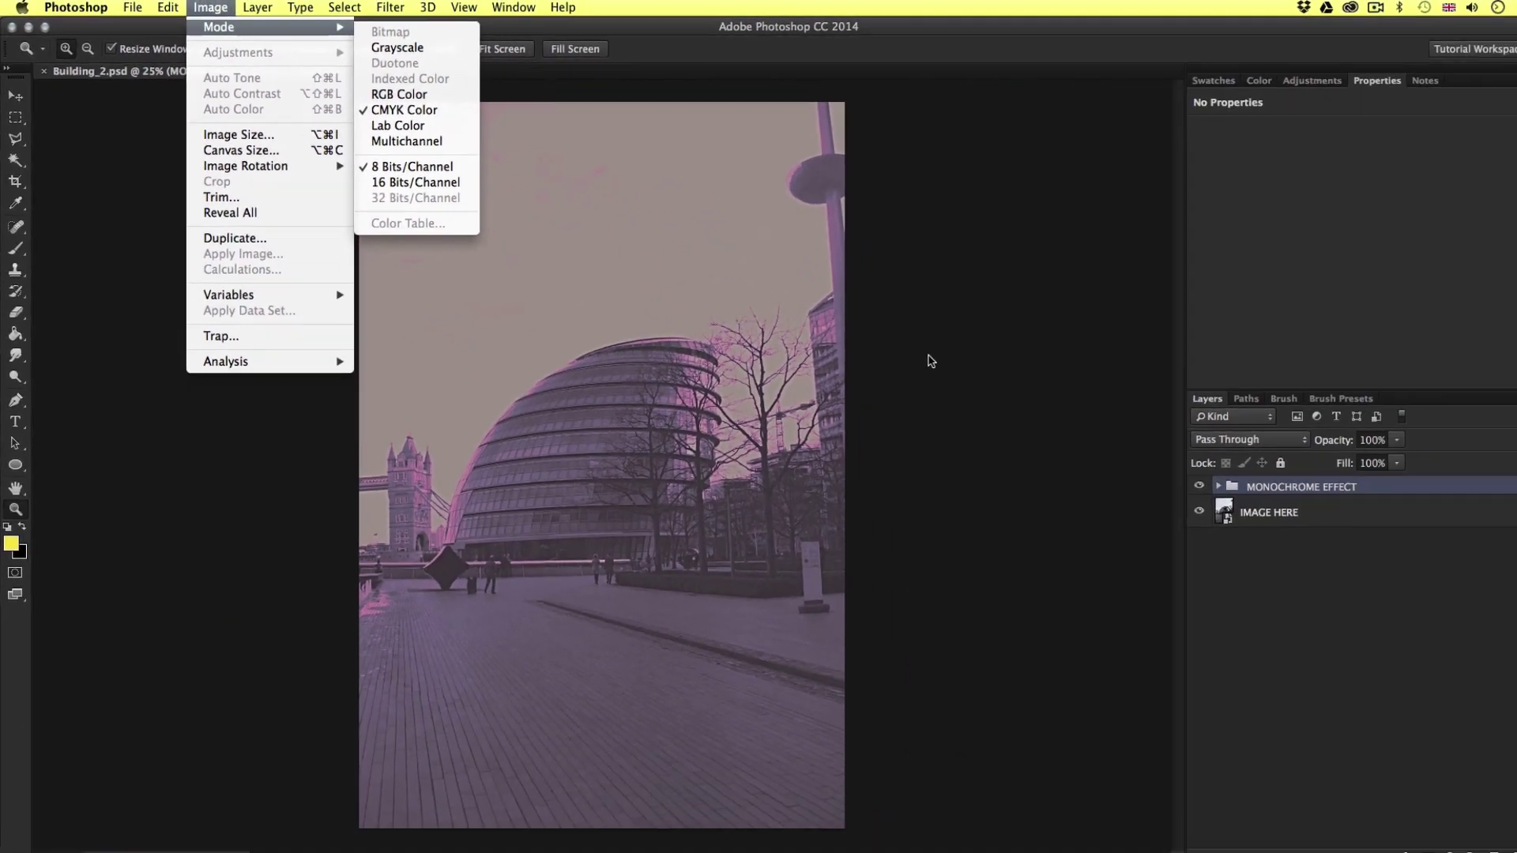
pyautogui.click(891, 344)
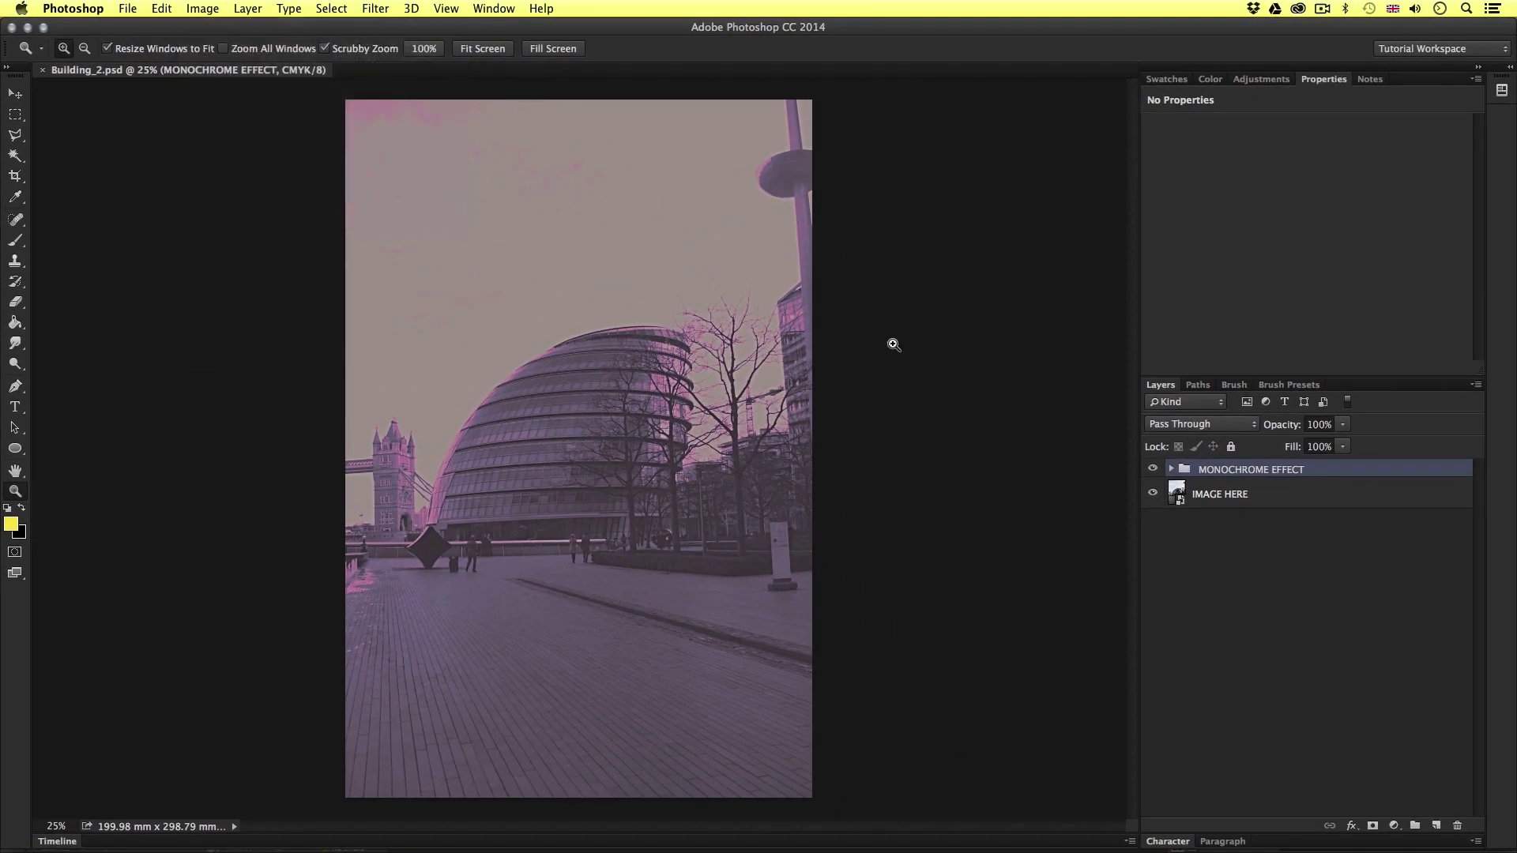
pyautogui.press('v')
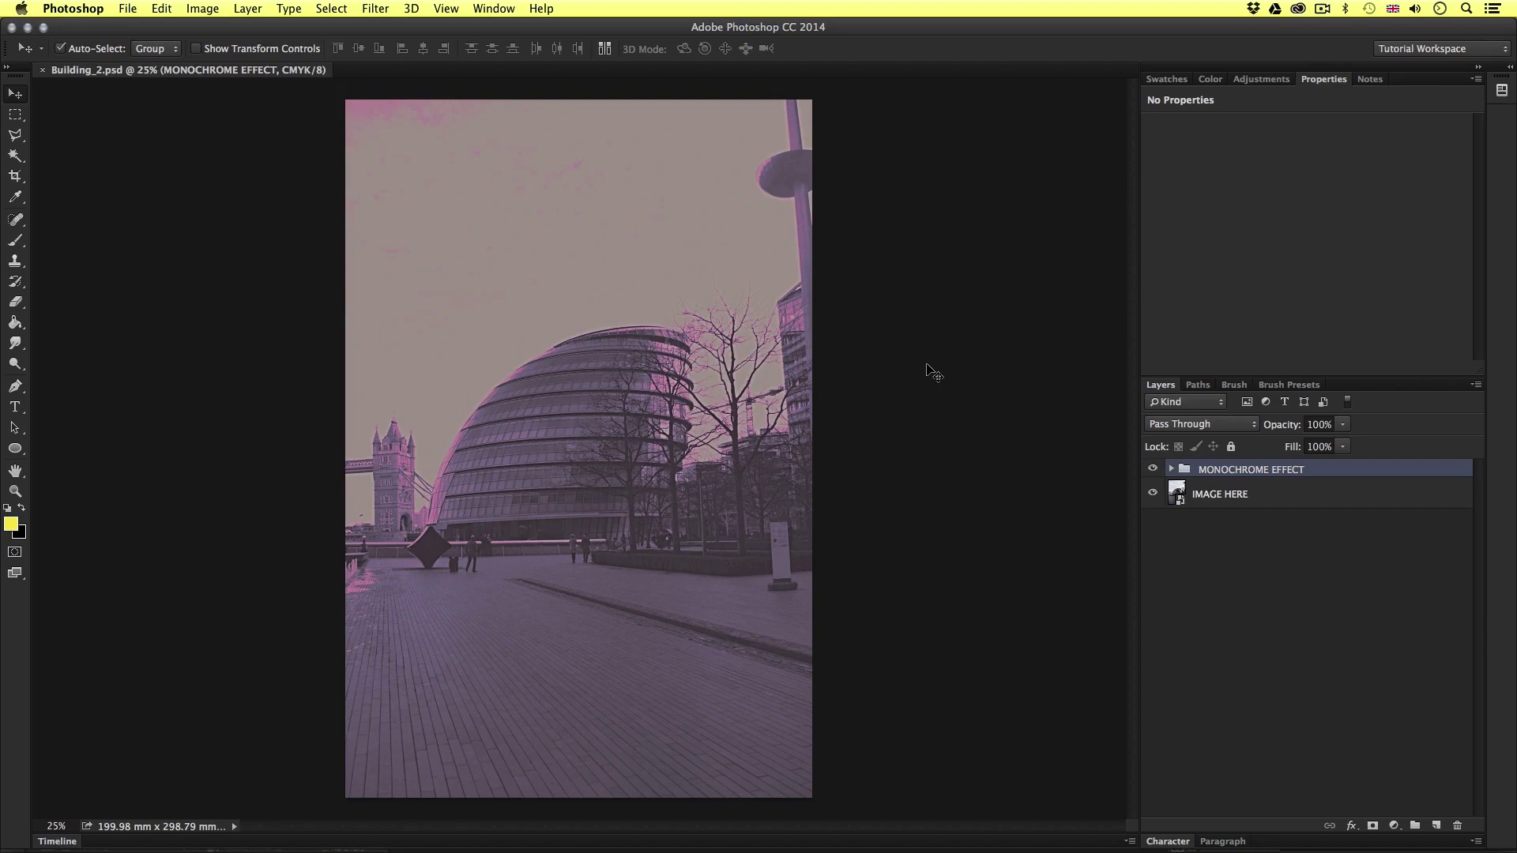
# Back in InDesign, deselect the photo and select the BASE GREY swatch.
pyautogui.press('super+Tab')
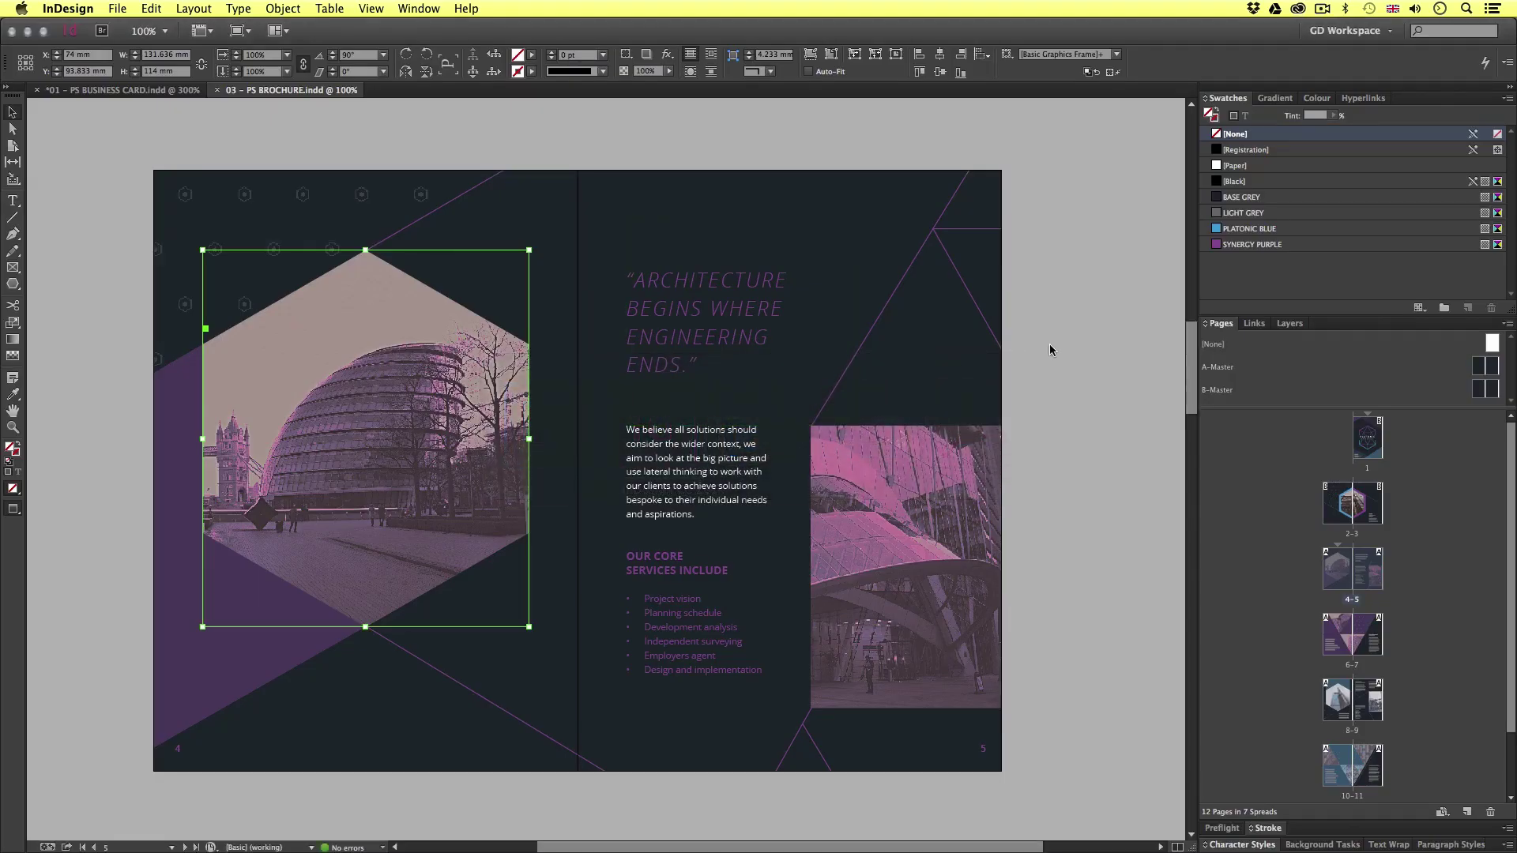
pyautogui.click(1050, 350)
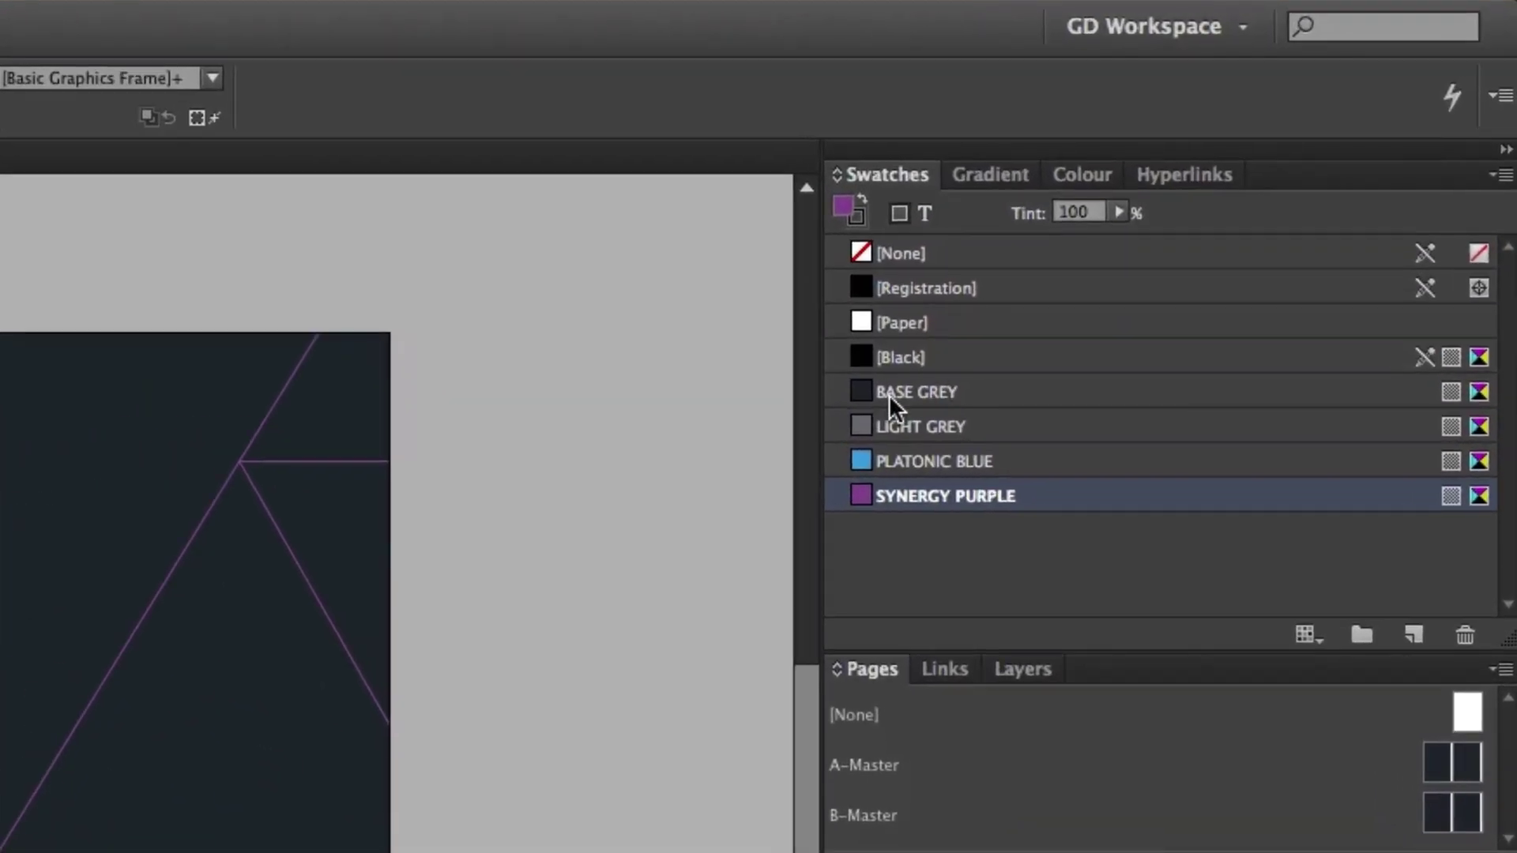
pyautogui.click(900, 395)
pyautogui.click(905, 423)
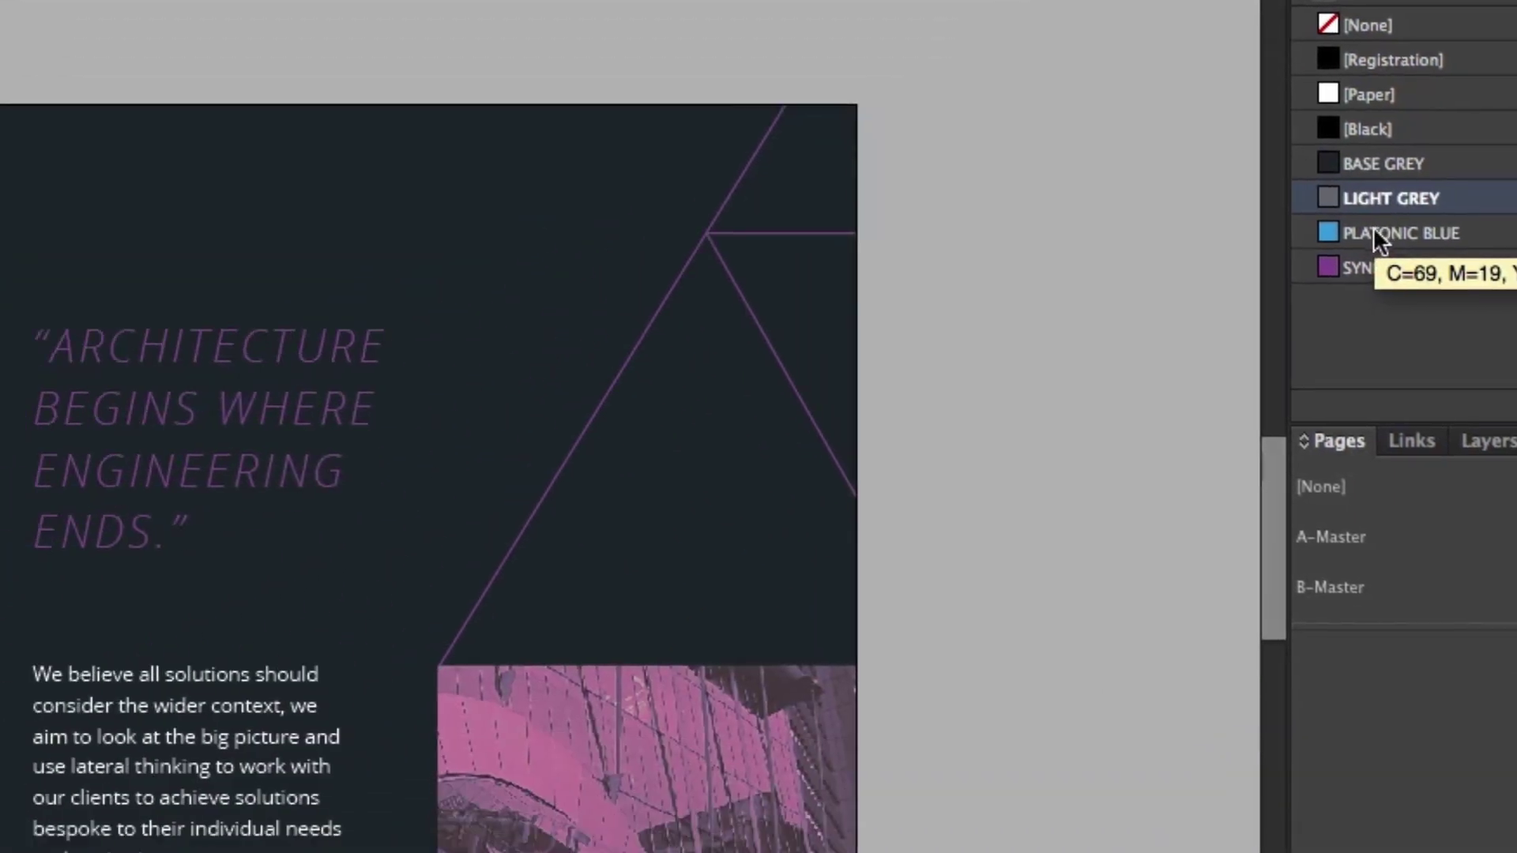
pyautogui.doubleClick(1378, 233)
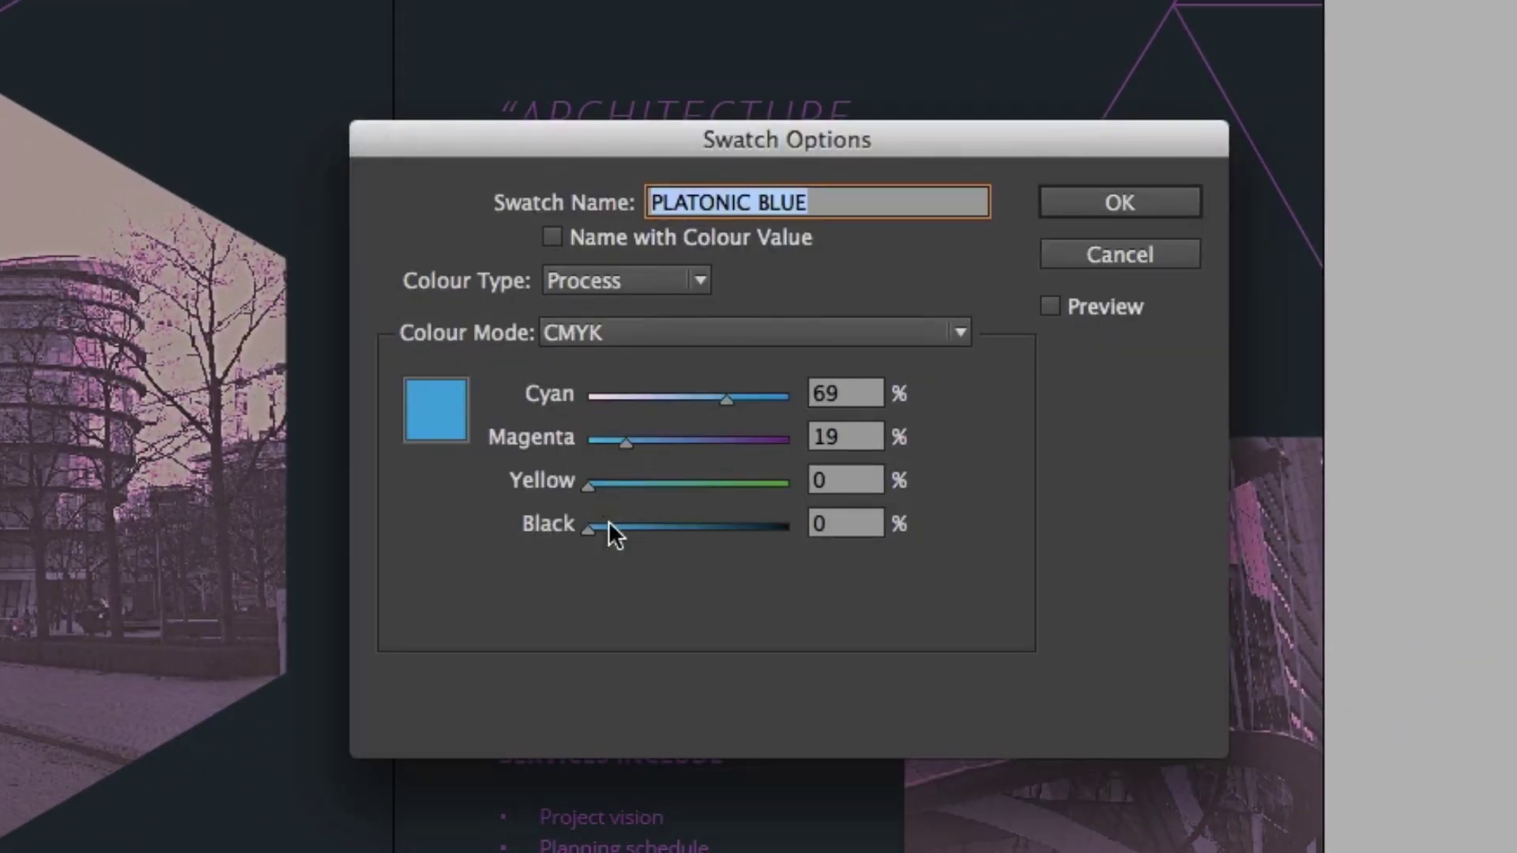
pyautogui.click(1099, 252)
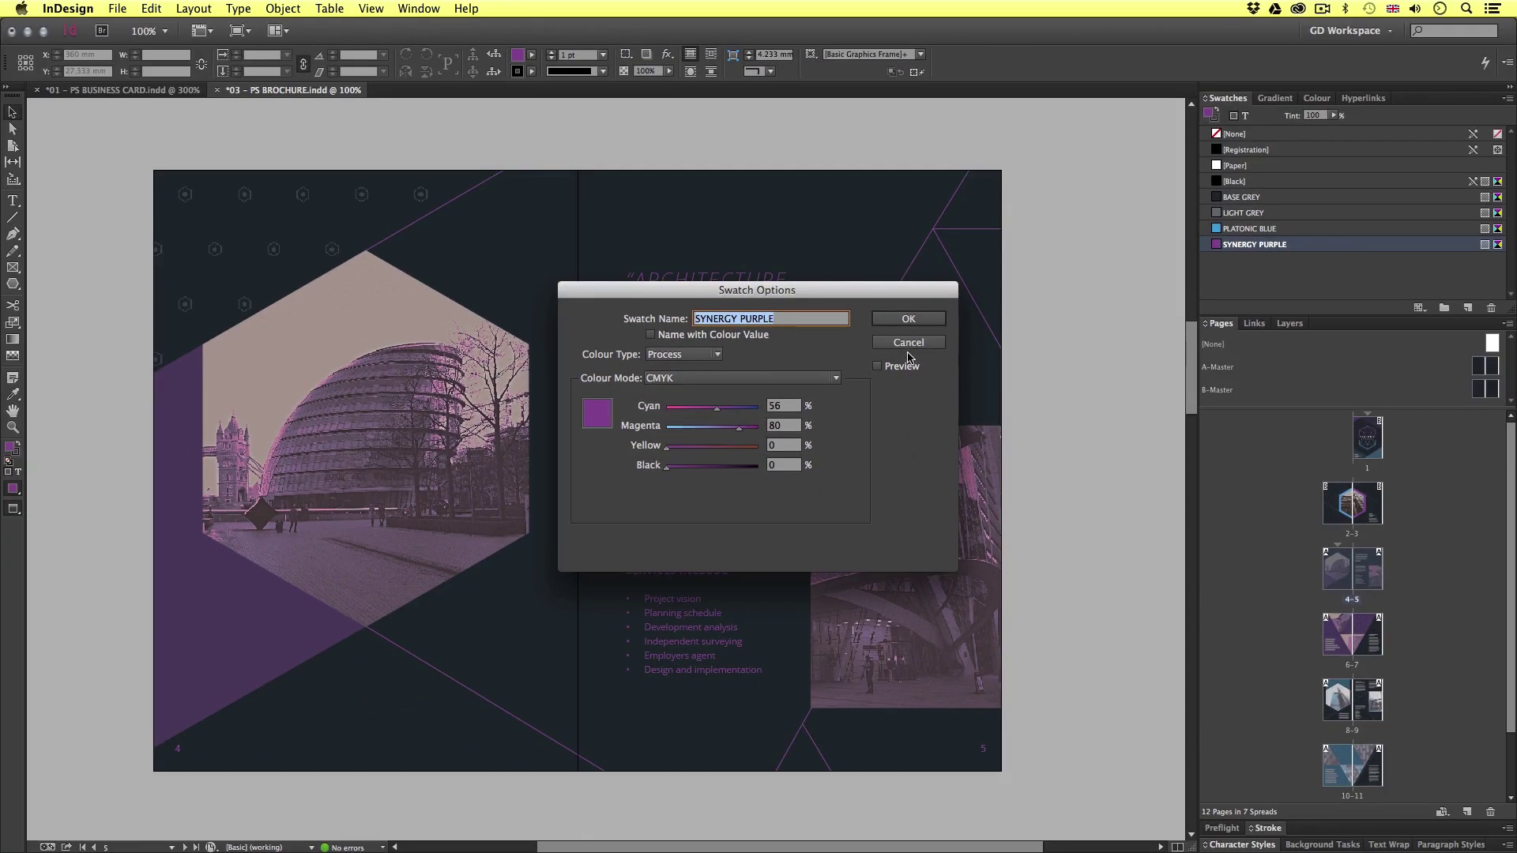
pyautogui.click(909, 319)
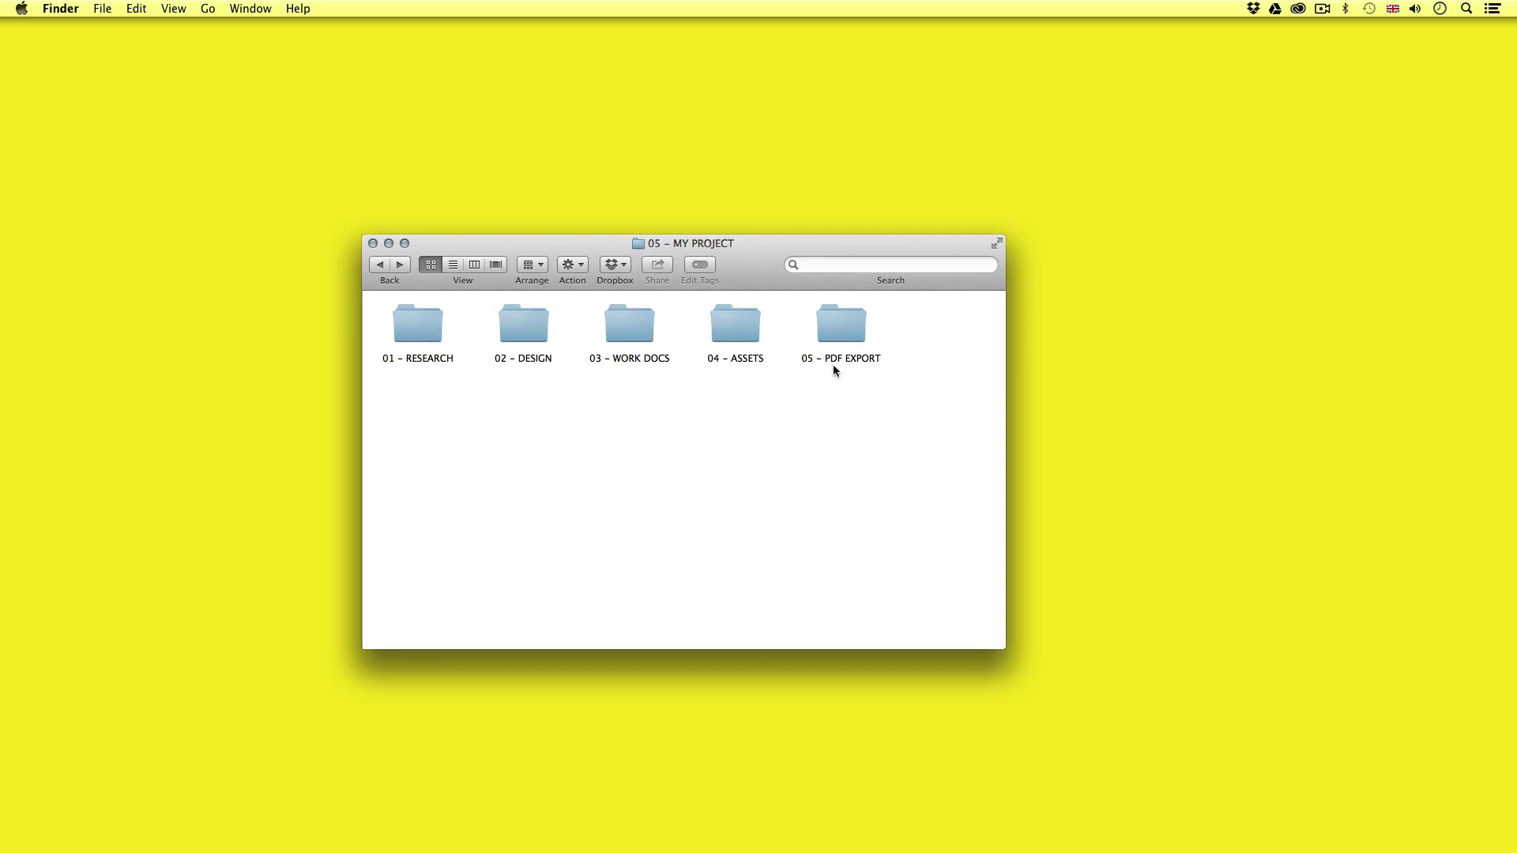
pyautogui.click(401, 344)
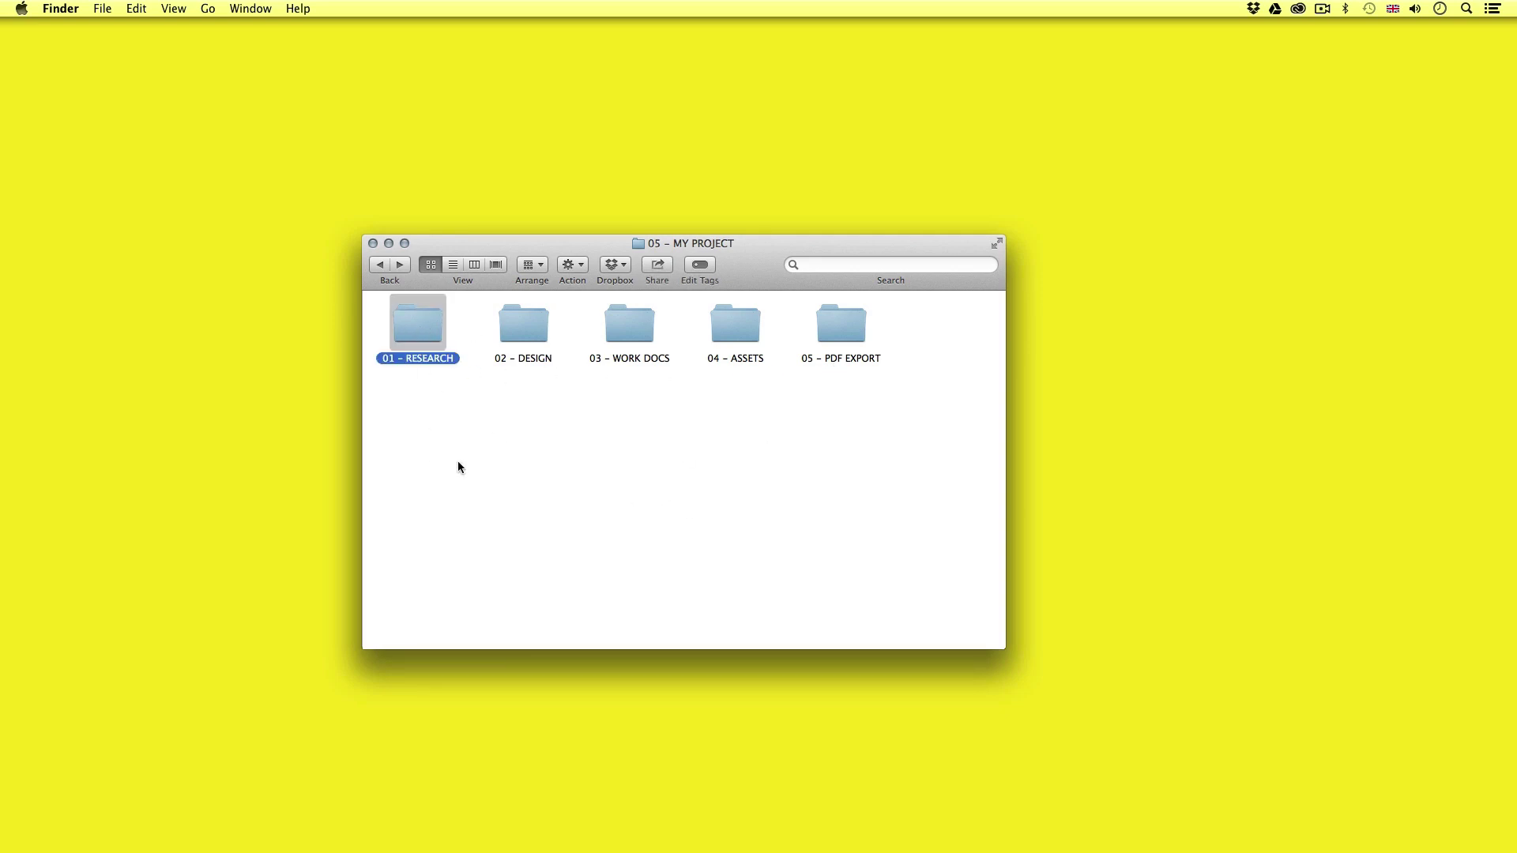
pyautogui.click(521, 328)
pyautogui.click(633, 328)
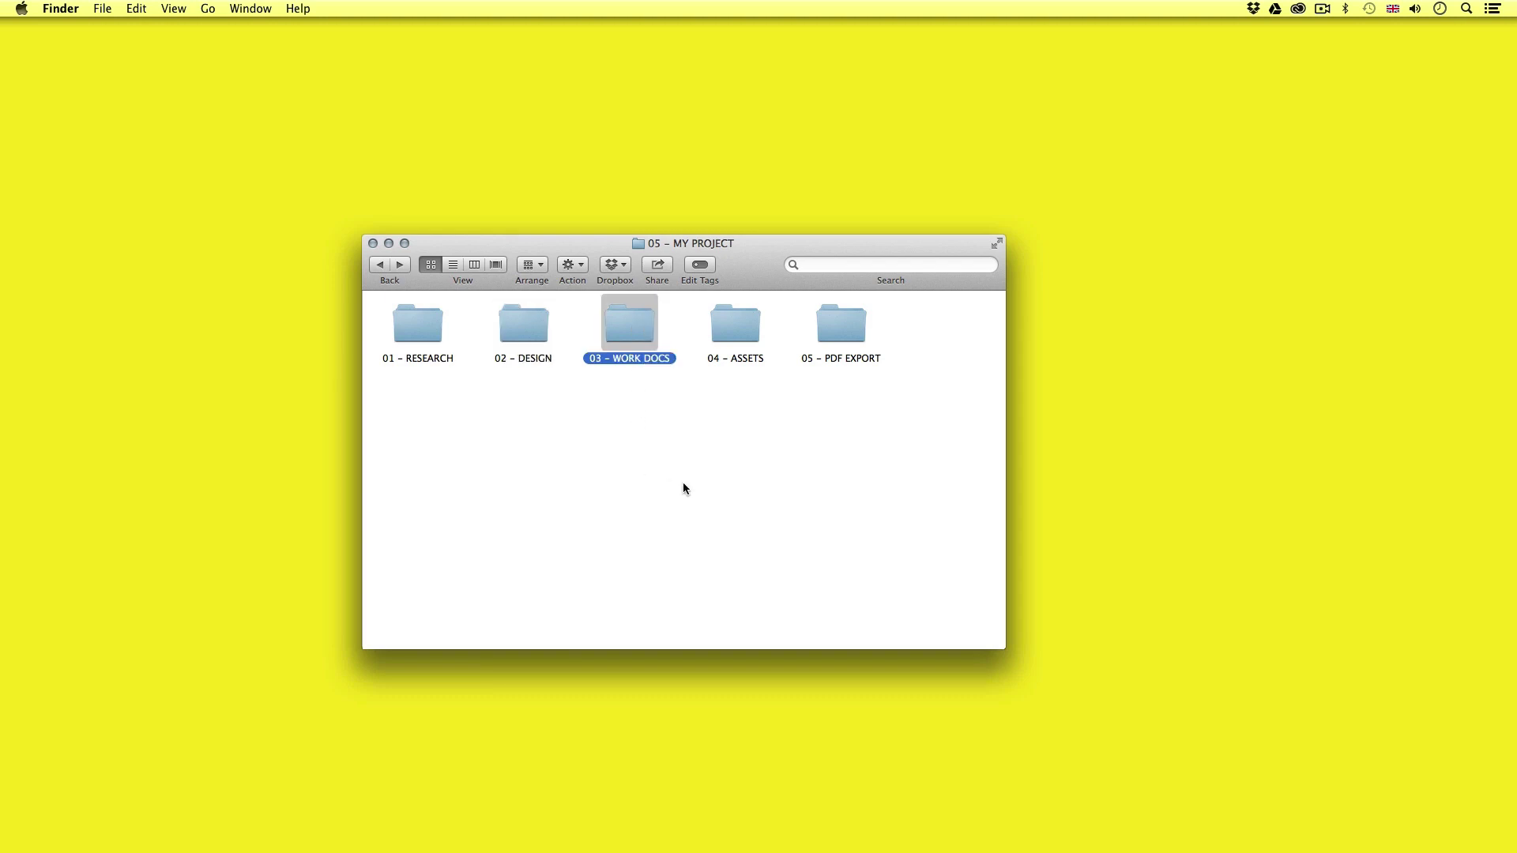
pyautogui.click(744, 361)
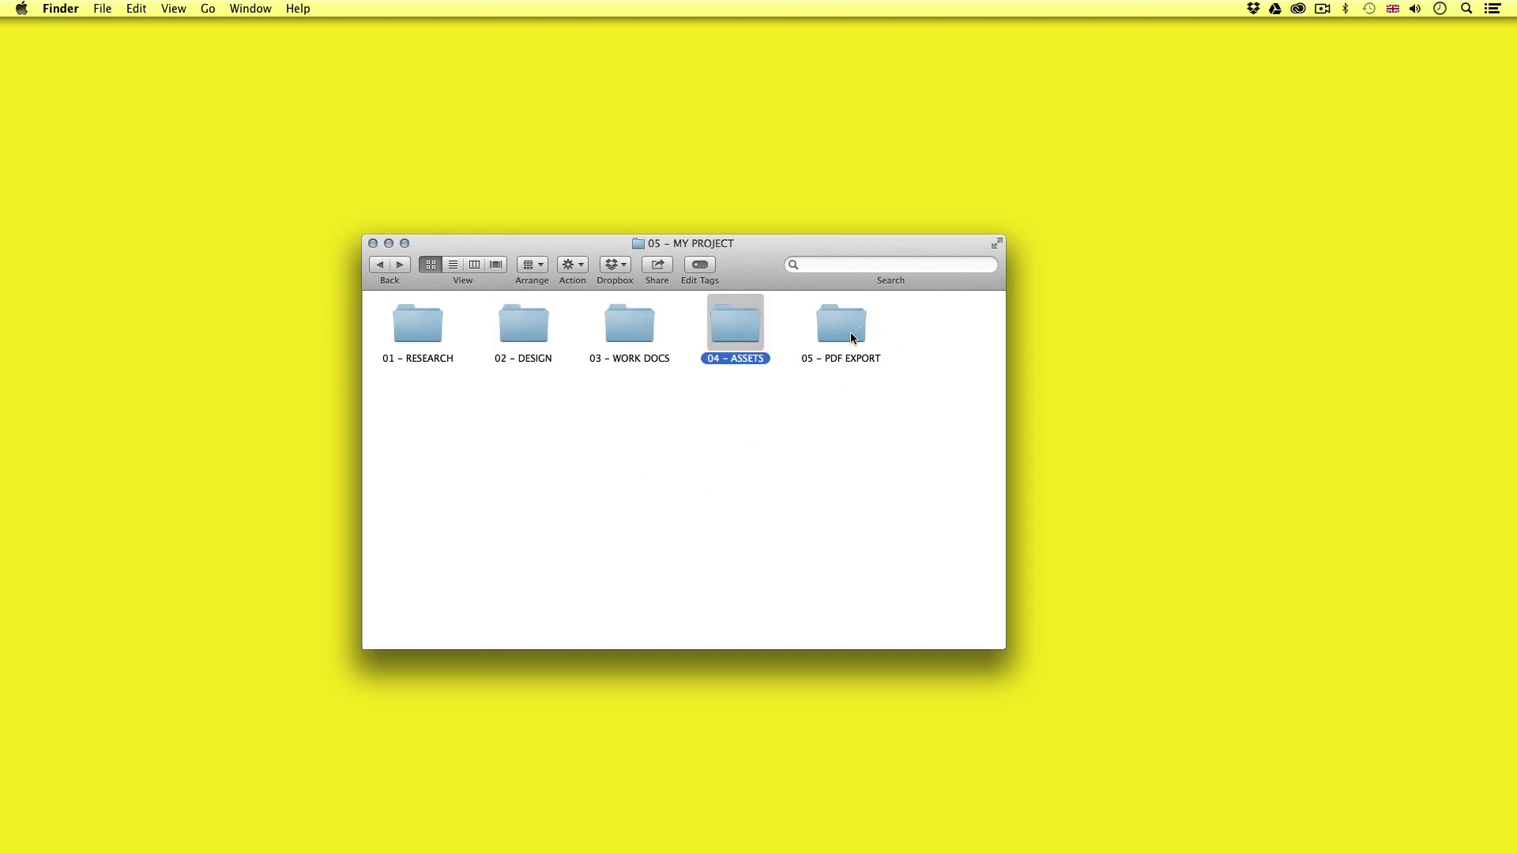
pyautogui.click(853, 340)
pyautogui.click(754, 455)
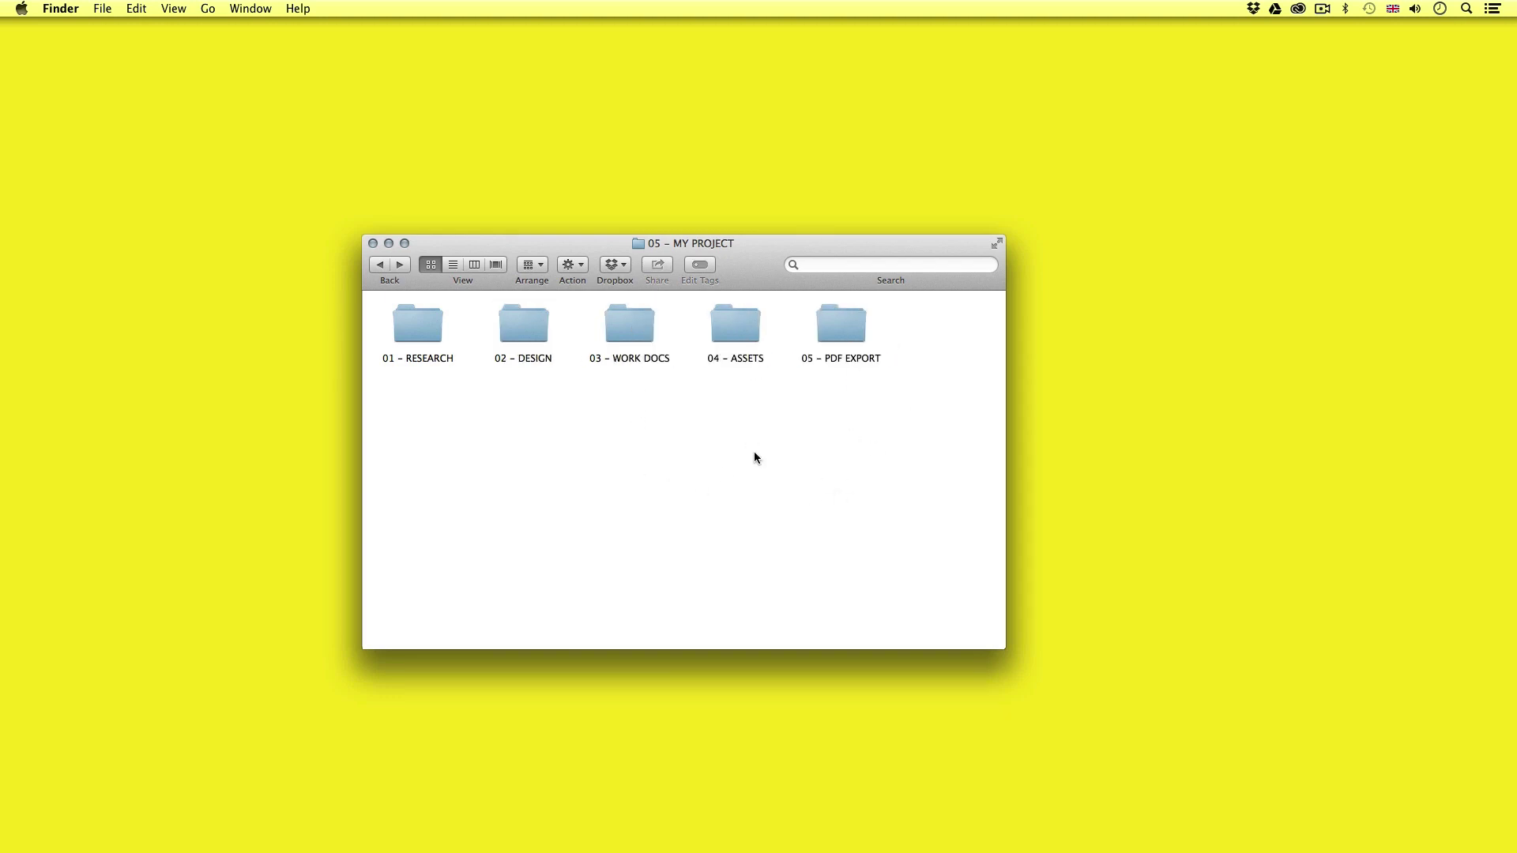
pyautogui.click(417, 327)
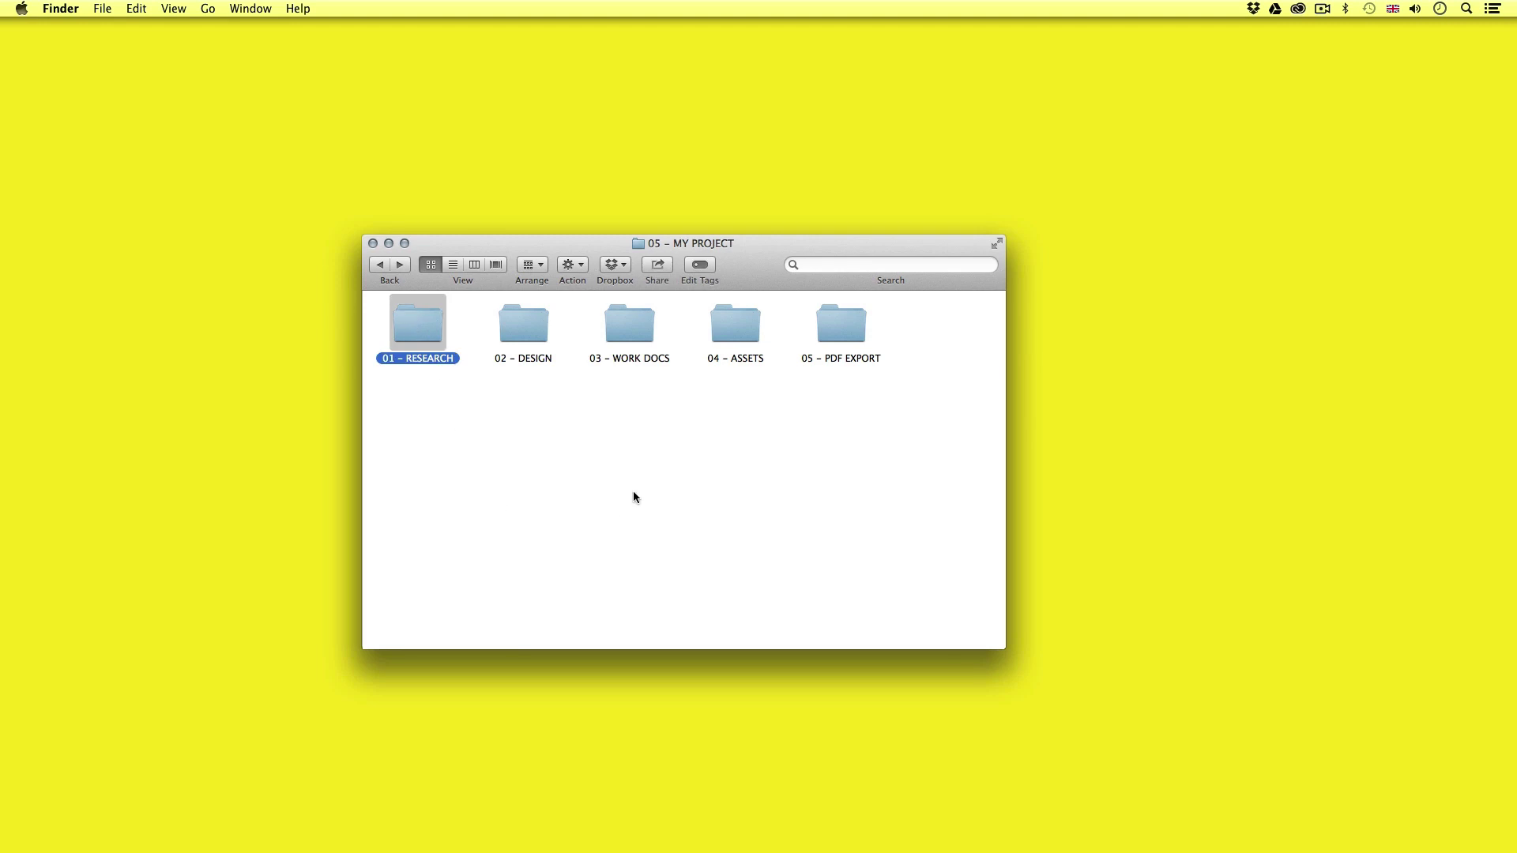
pyautogui.press('Right')
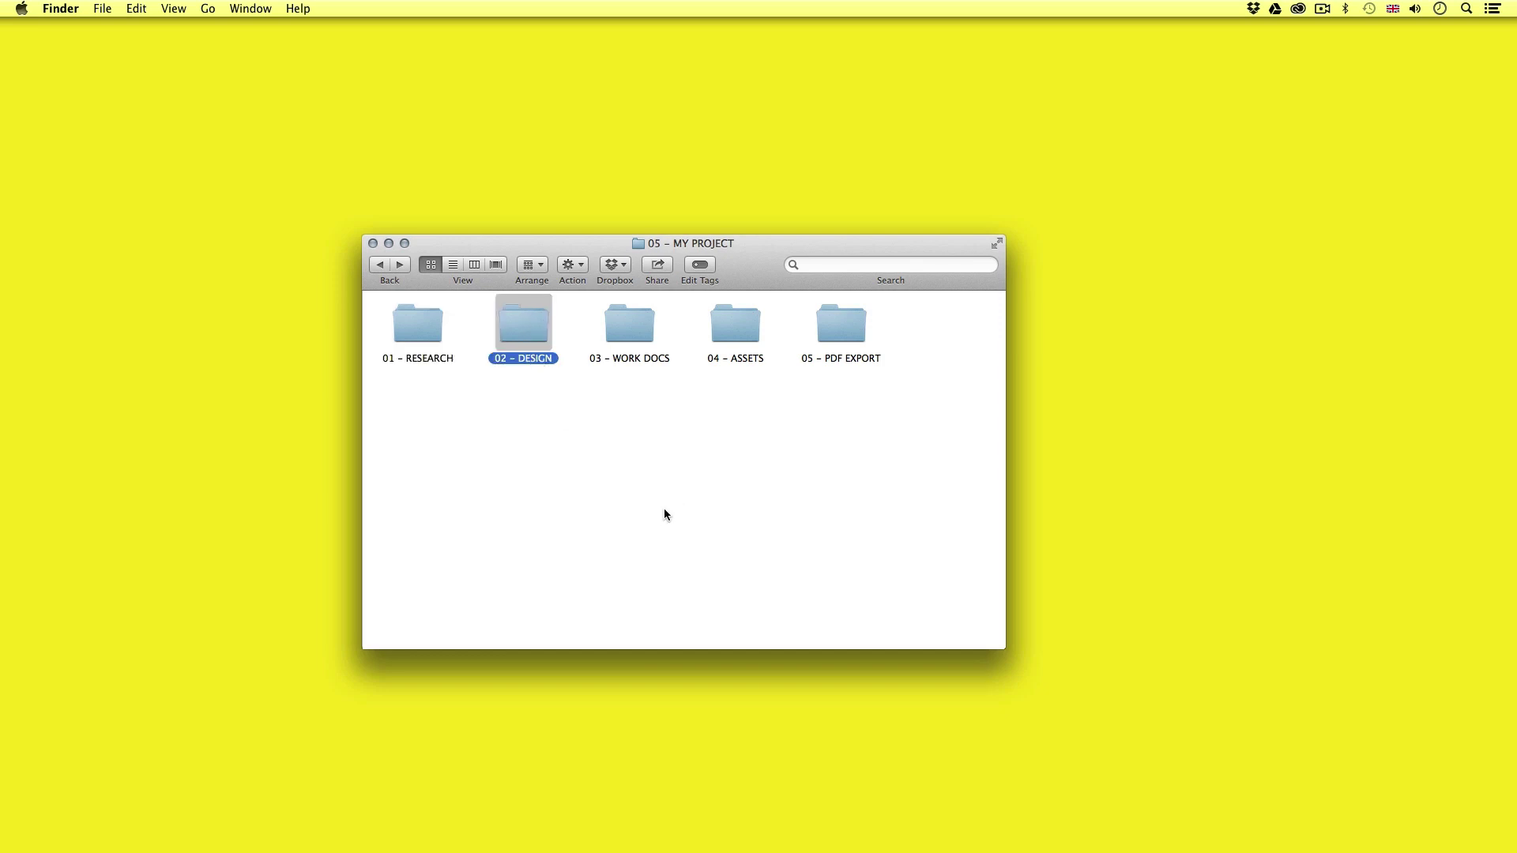
pyautogui.click(649, 328)
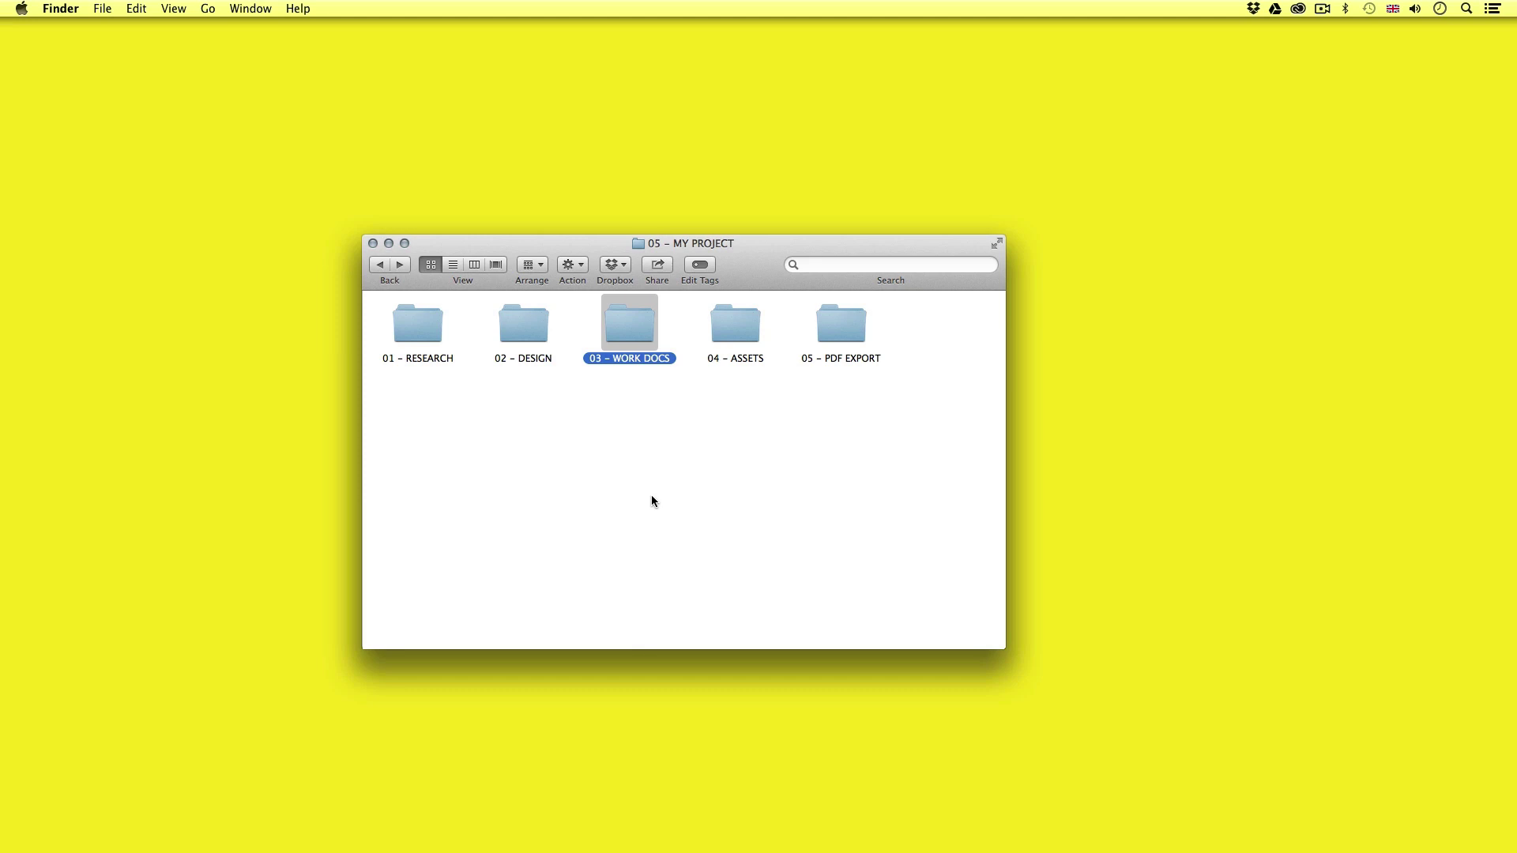
pyautogui.click(724, 334)
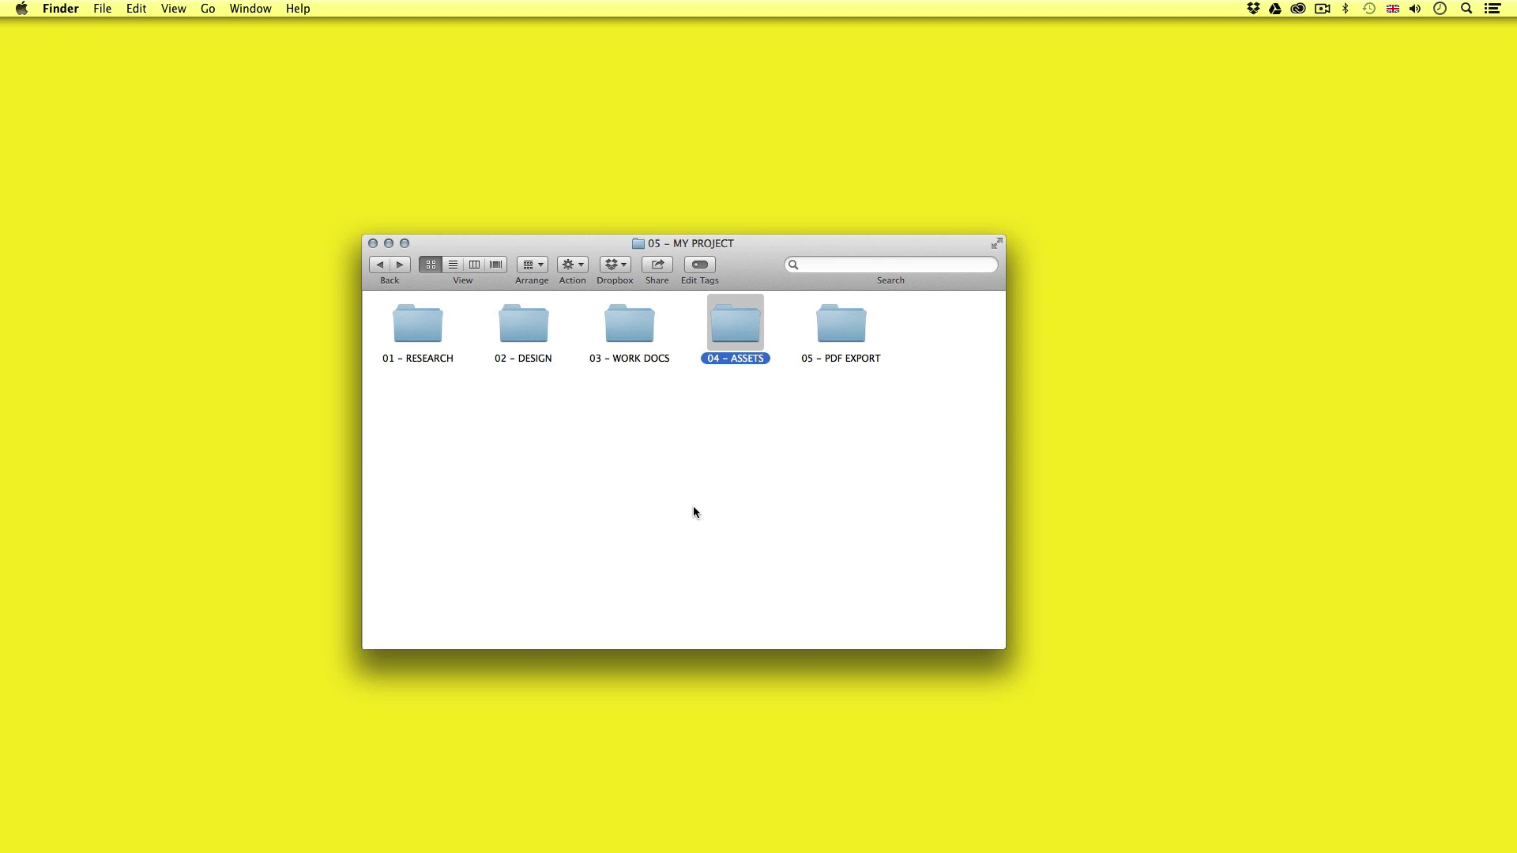
# Browse the AI, PDF and TIFFS folders in 04 – ASSETS, then return to 05 – MY PROJECT.
pyautogui.doubleClick(733, 316)
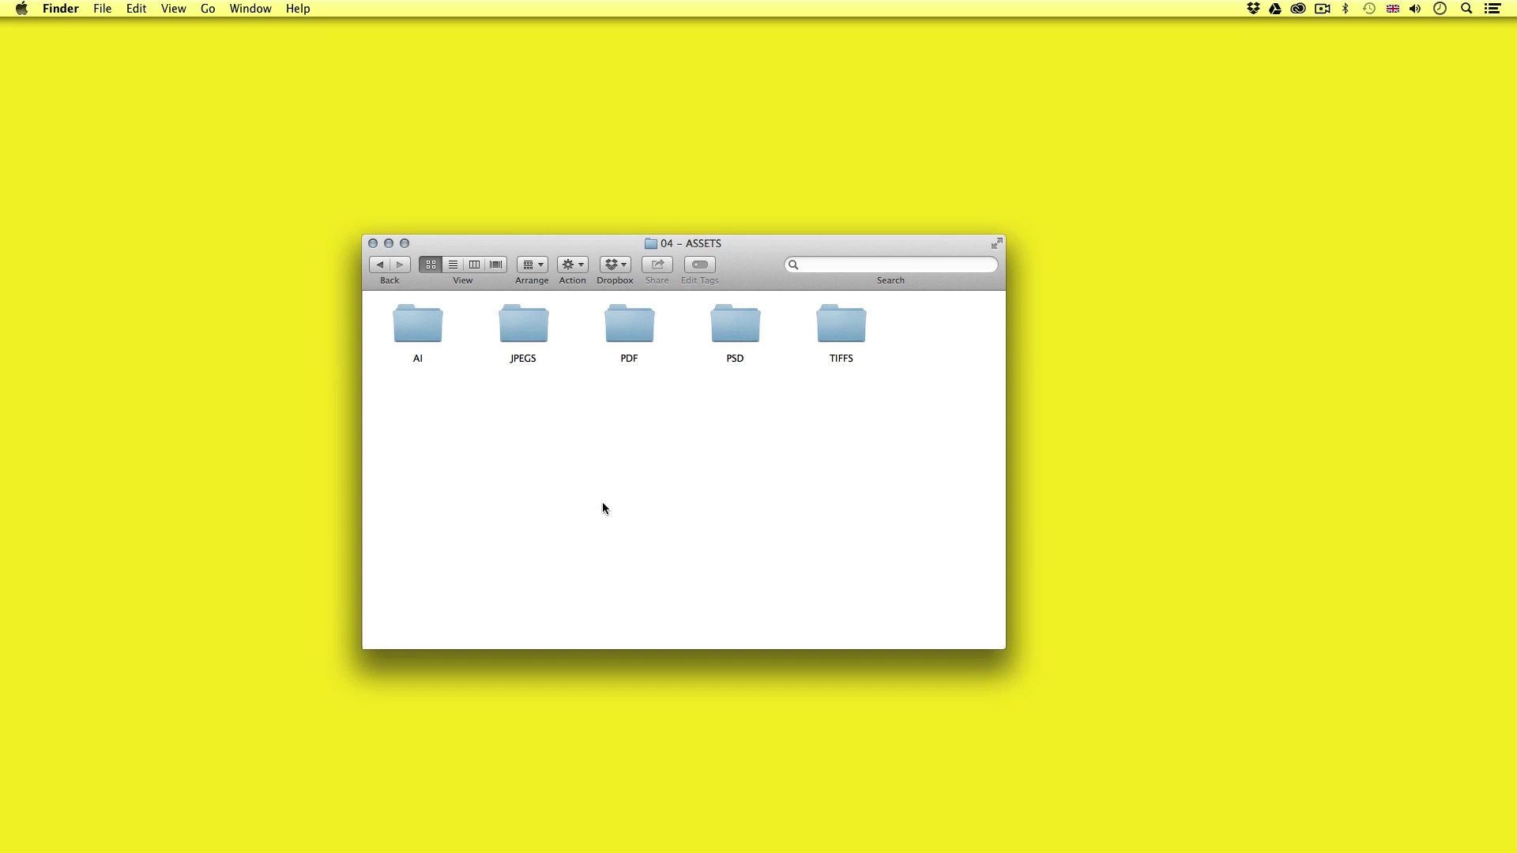
pyautogui.click(515, 335)
pyautogui.click(425, 332)
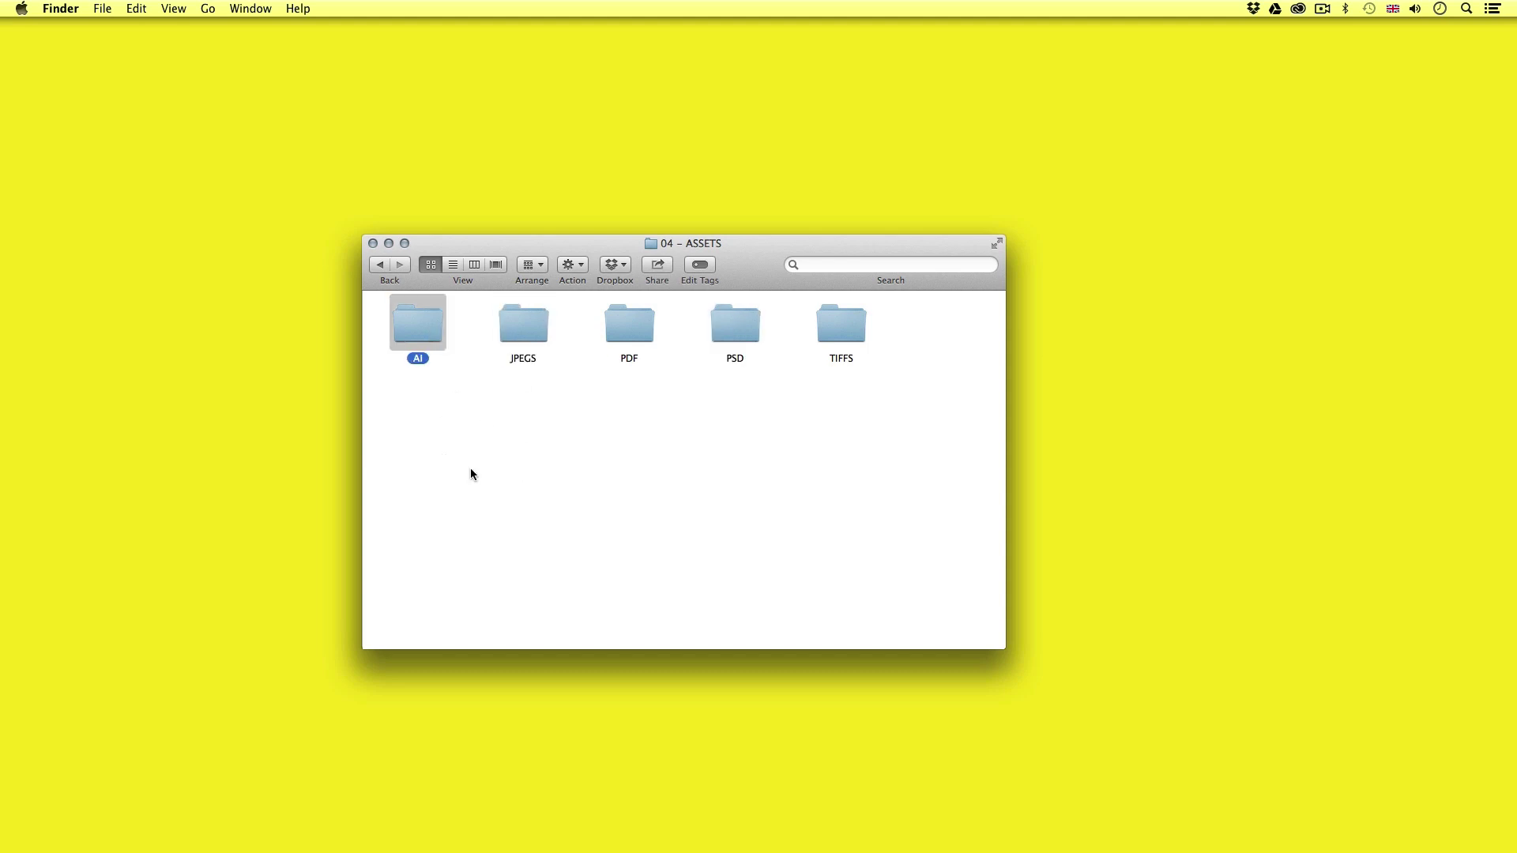
pyautogui.click(631, 328)
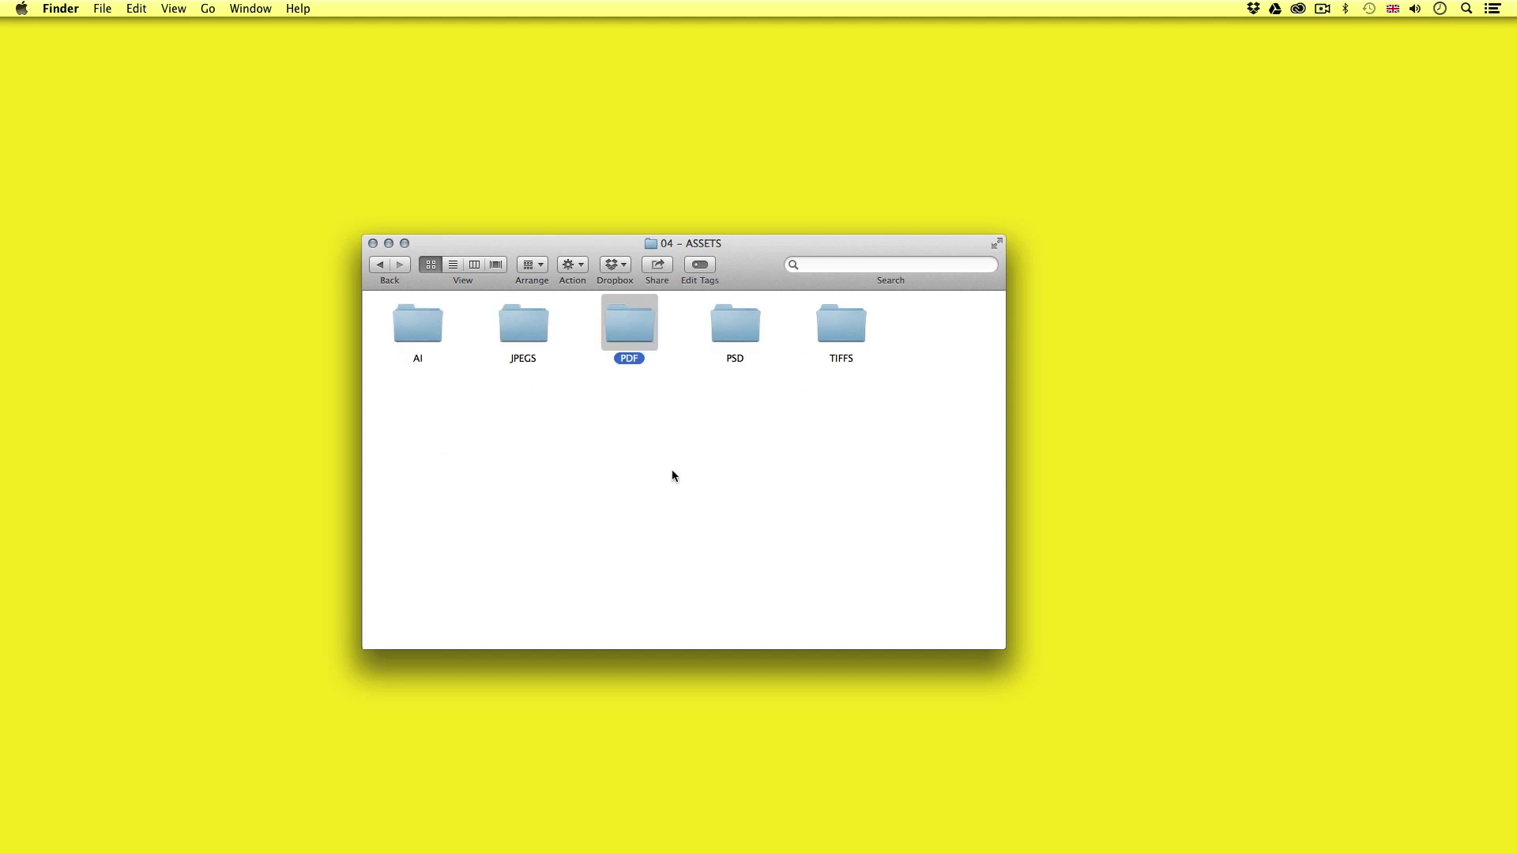
pyautogui.click(839, 316)
pyautogui.click(671, 439)
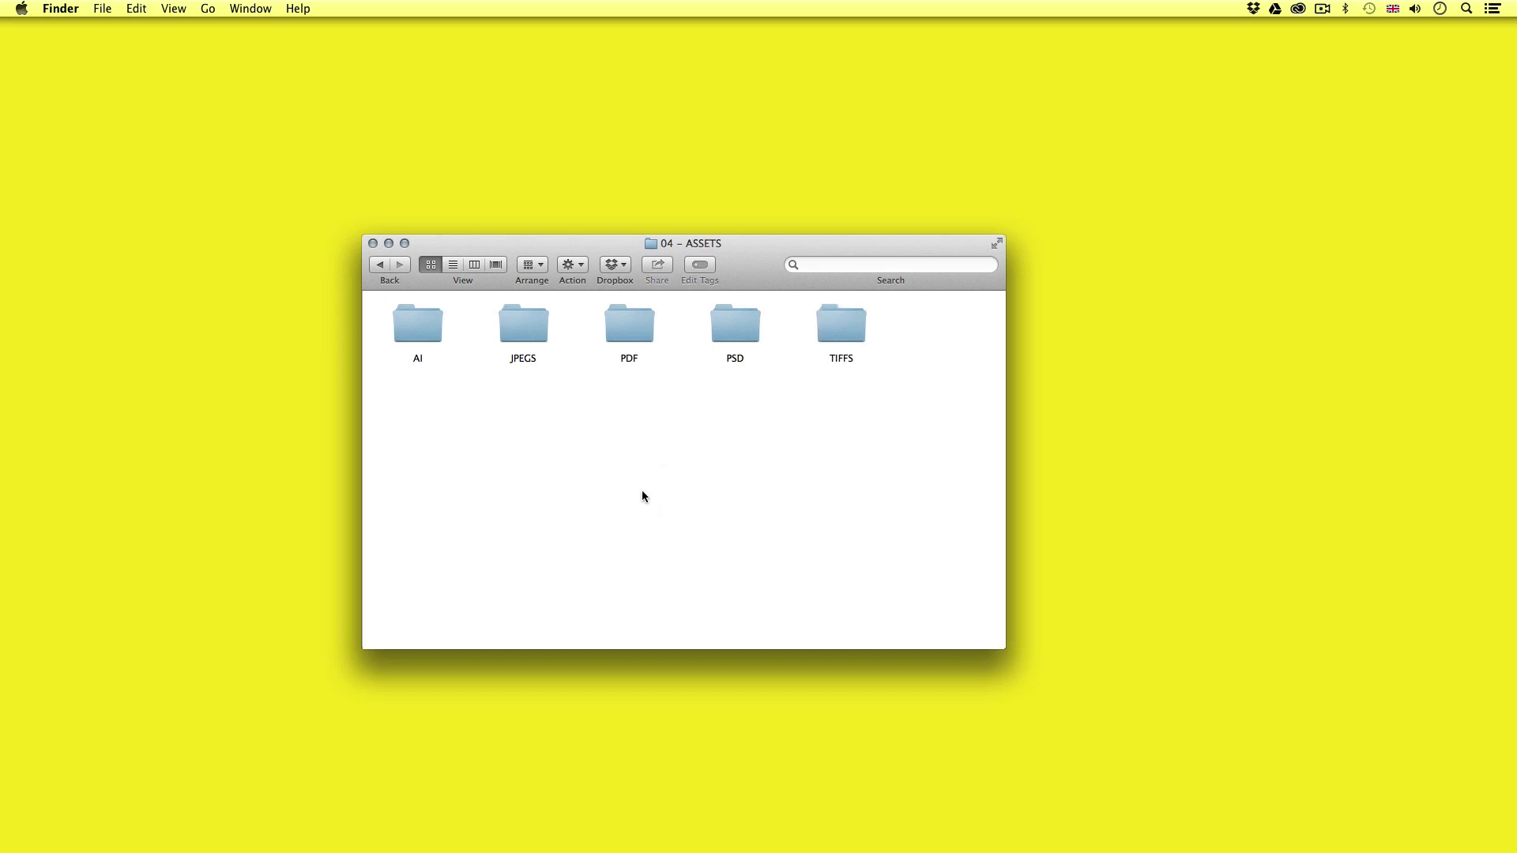
pyautogui.click(384, 267)
pyautogui.click(820, 319)
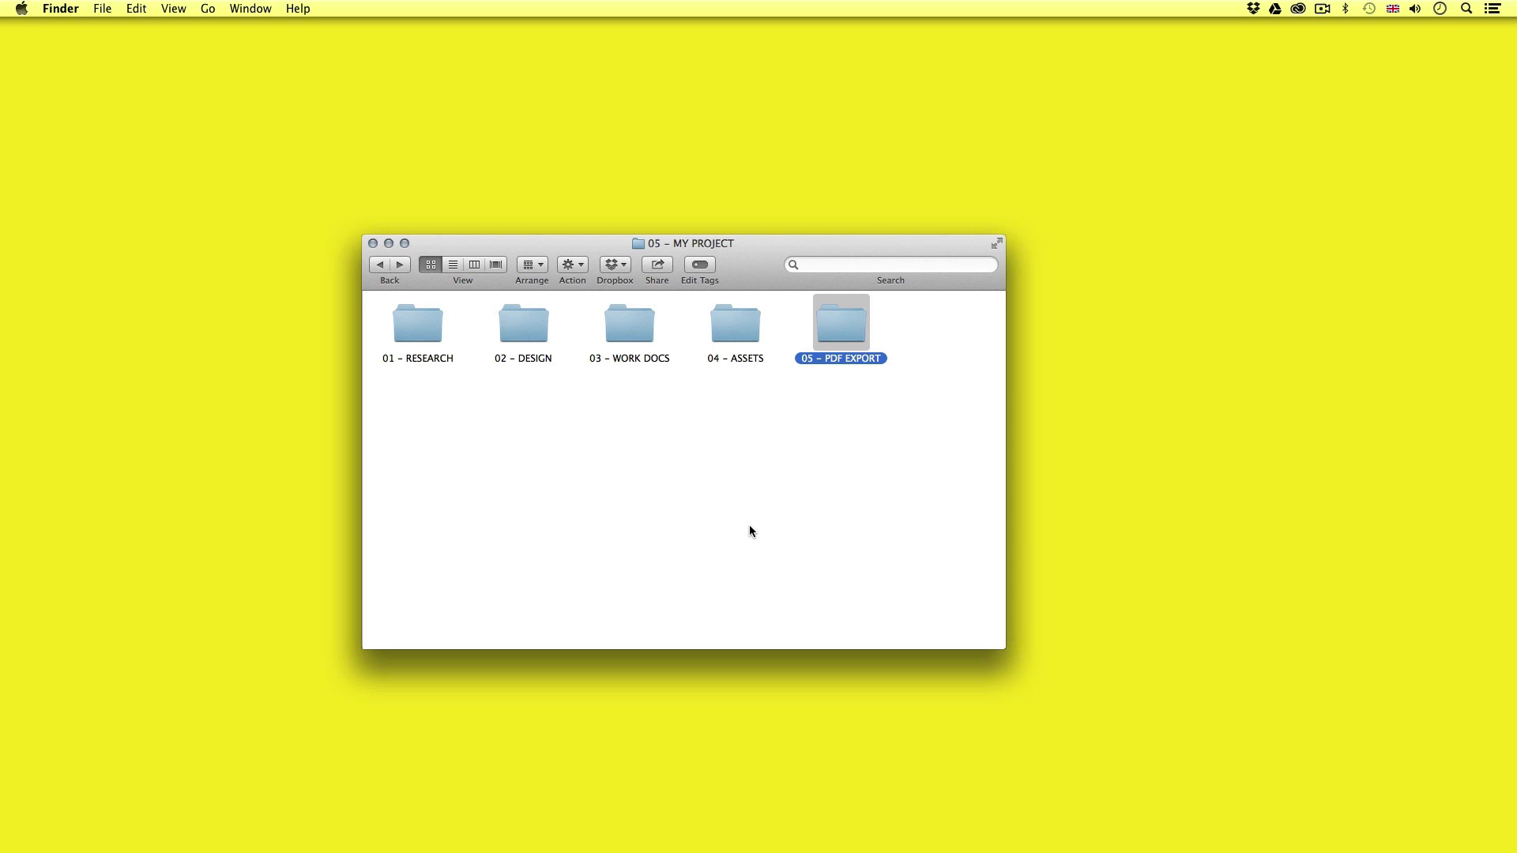
pyautogui.click(721, 485)
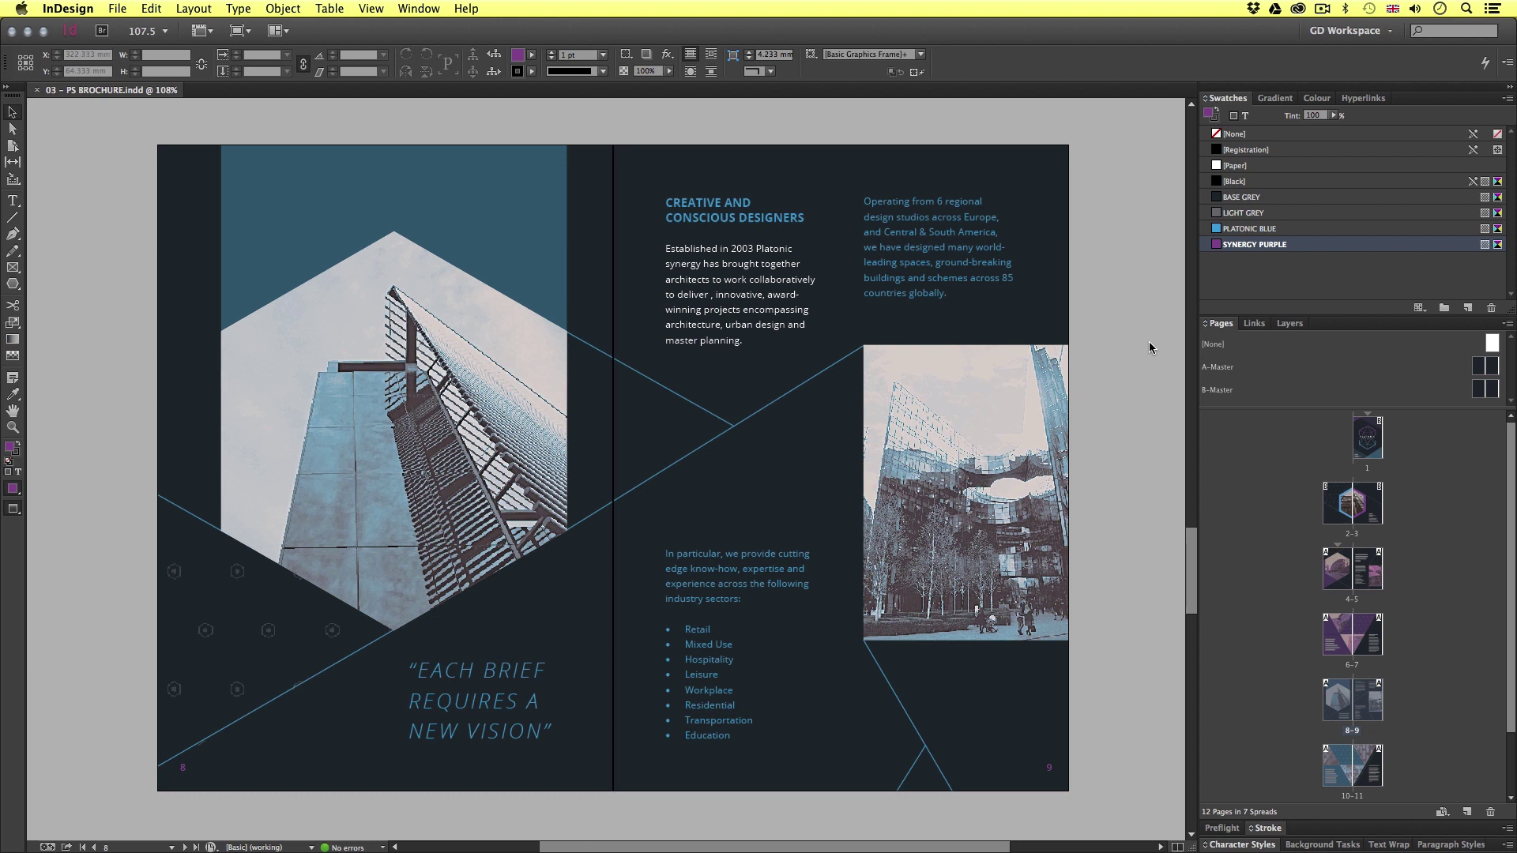
# Switch spread 8–9 to Normal mode with W to show guides, margins and frame edges.
pyautogui.press('w')
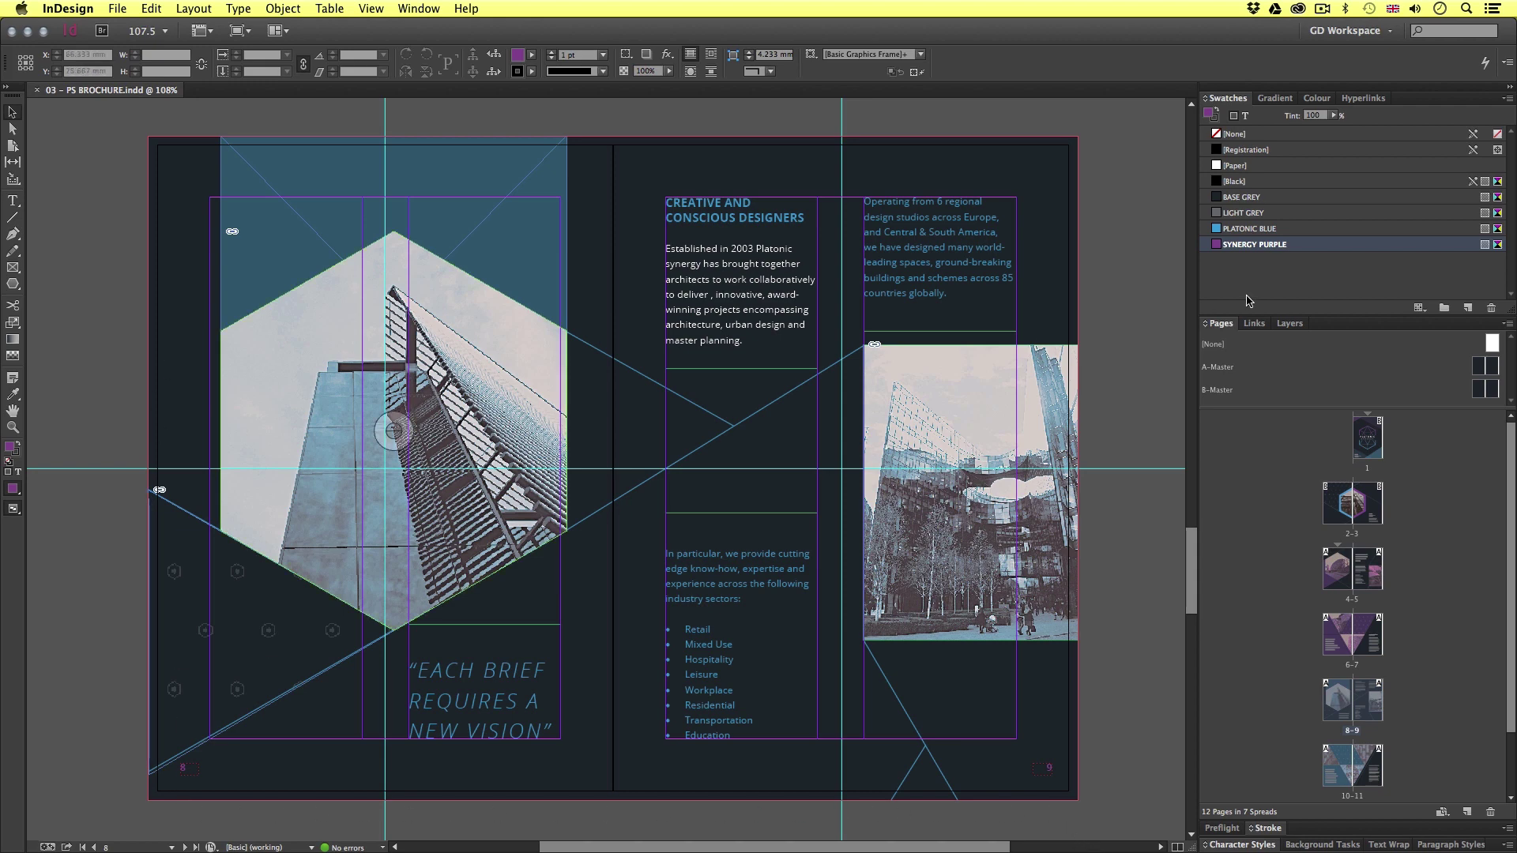
# Zoom into page 9's top-right corner to inspect the bleed, then zoom back out.
pyautogui.press('z')
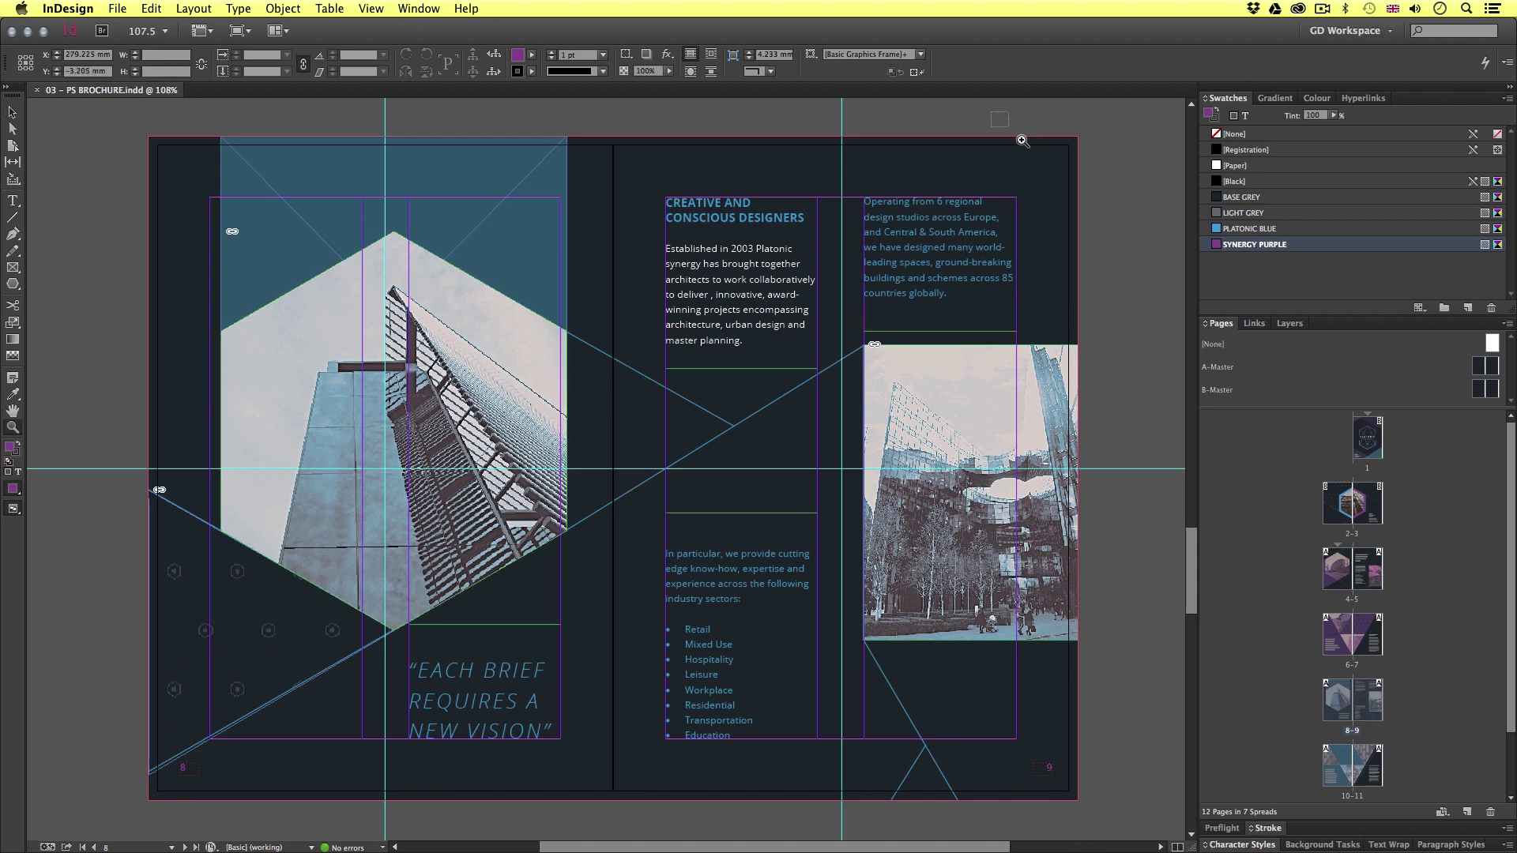
pyautogui.moveTo(1023, 141); pyautogui.dragTo(1155, 312)
pyautogui.moveTo(652, 375); pyautogui.dragTo(714, 370)
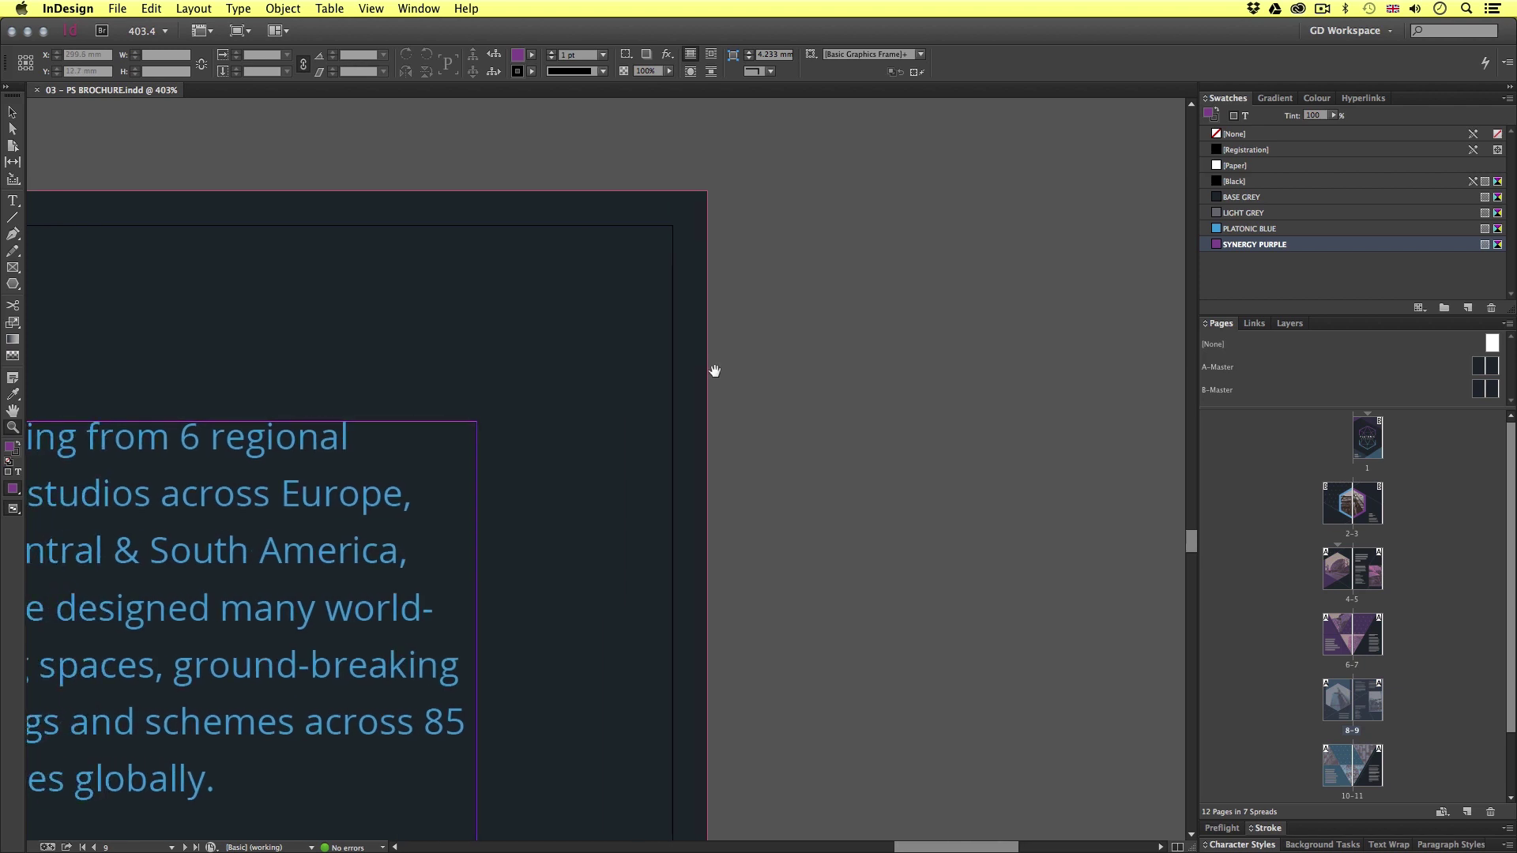
pyautogui.press('v')
pyautogui.press('z')
pyautogui.moveTo(633, 159); pyautogui.dragTo(789, 315)
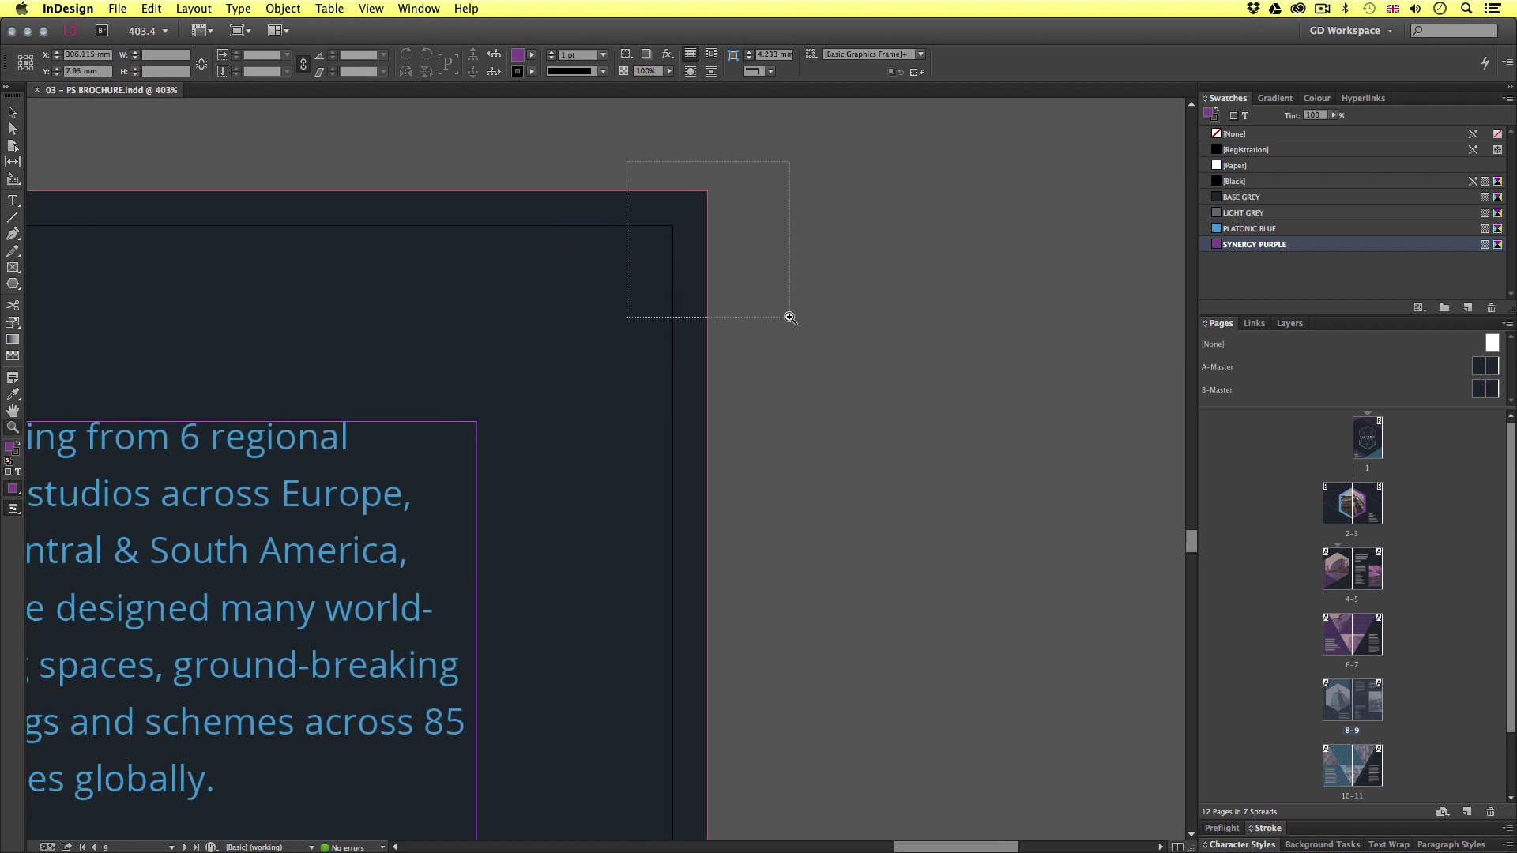
pyautogui.keyDown('alt'); pyautogui.click(656, 486); pyautogui.keyUp('alt')
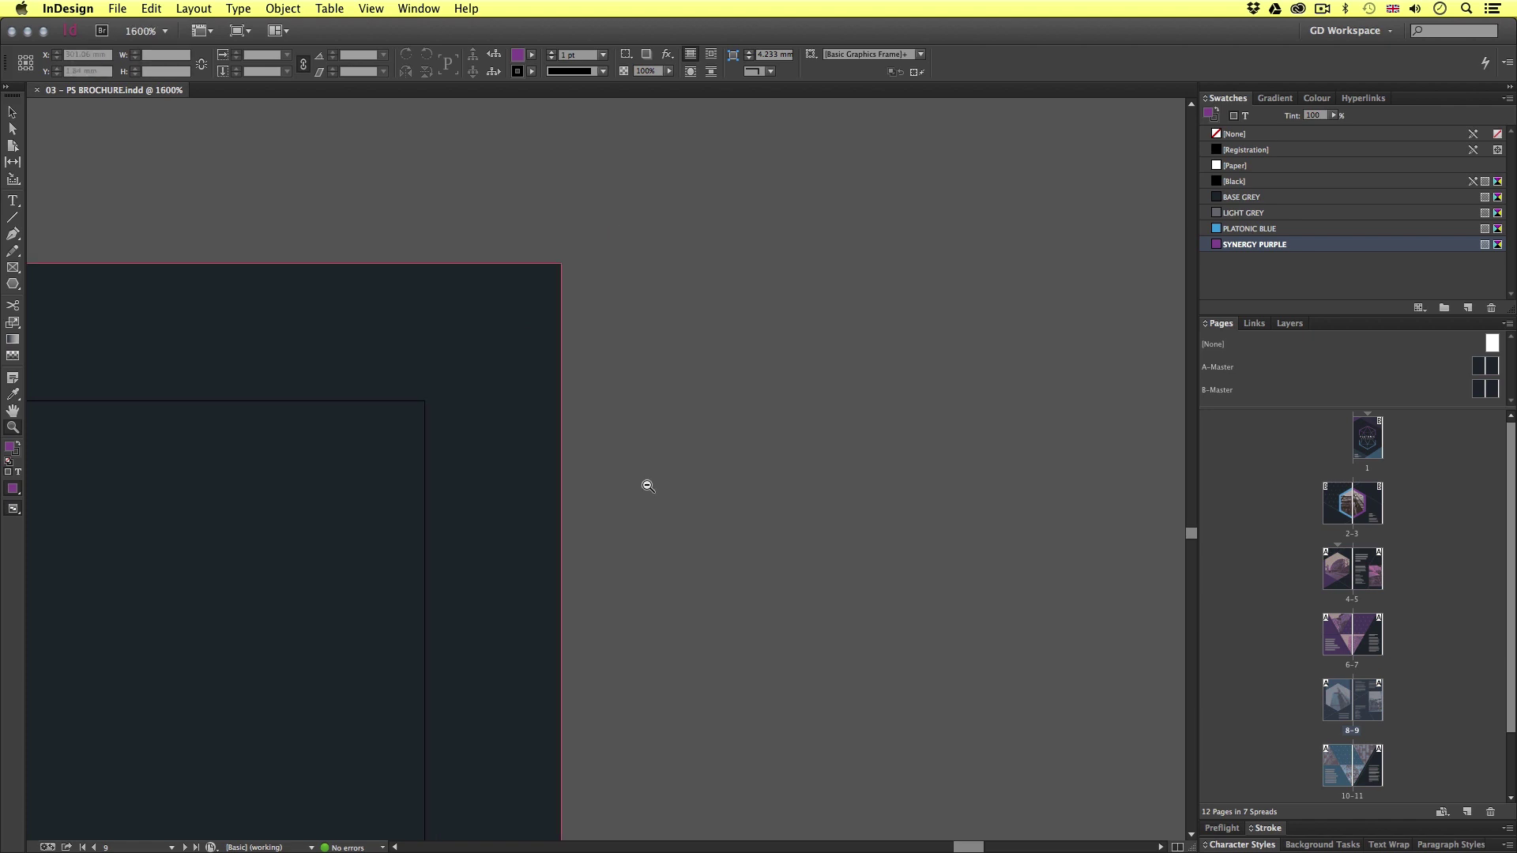
pyautogui.keyDown('alt'); pyautogui.click(573, 486); pyautogui.keyUp('alt')
pyautogui.keyDown('alt'); pyautogui.click(545, 490); pyautogui.keyUp('alt')
pyautogui.keyDown('alt'); pyautogui.click(543, 489); pyautogui.keyUp('alt')
pyautogui.scroll(-2, 716, 586)
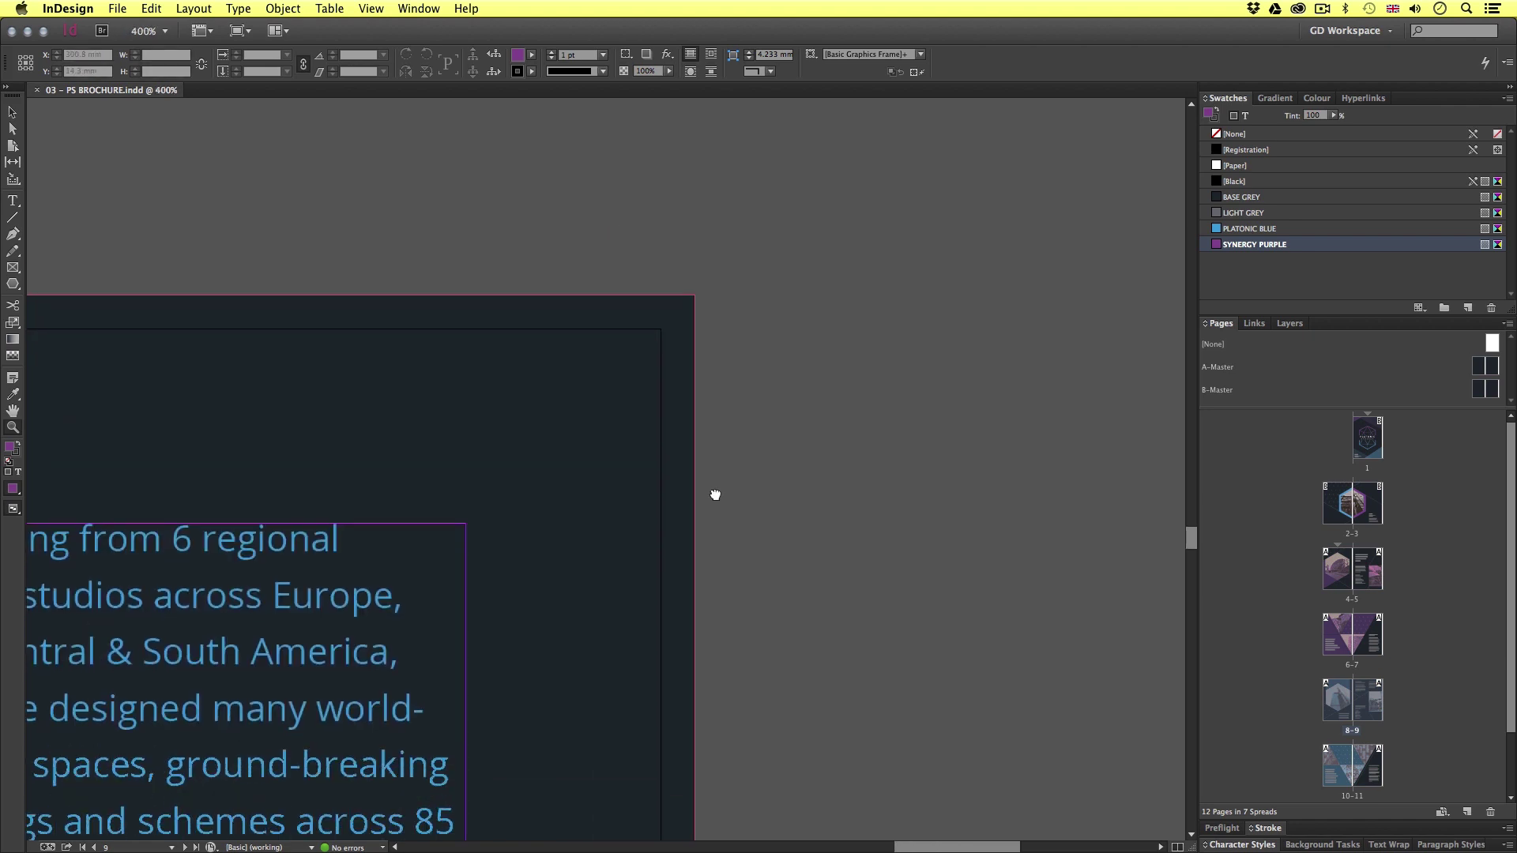
# Compare Preview with the guides view, fit and pan to spread 8–9, and leave it in Preview.
pyautogui.press('w')
pyautogui.press('w')
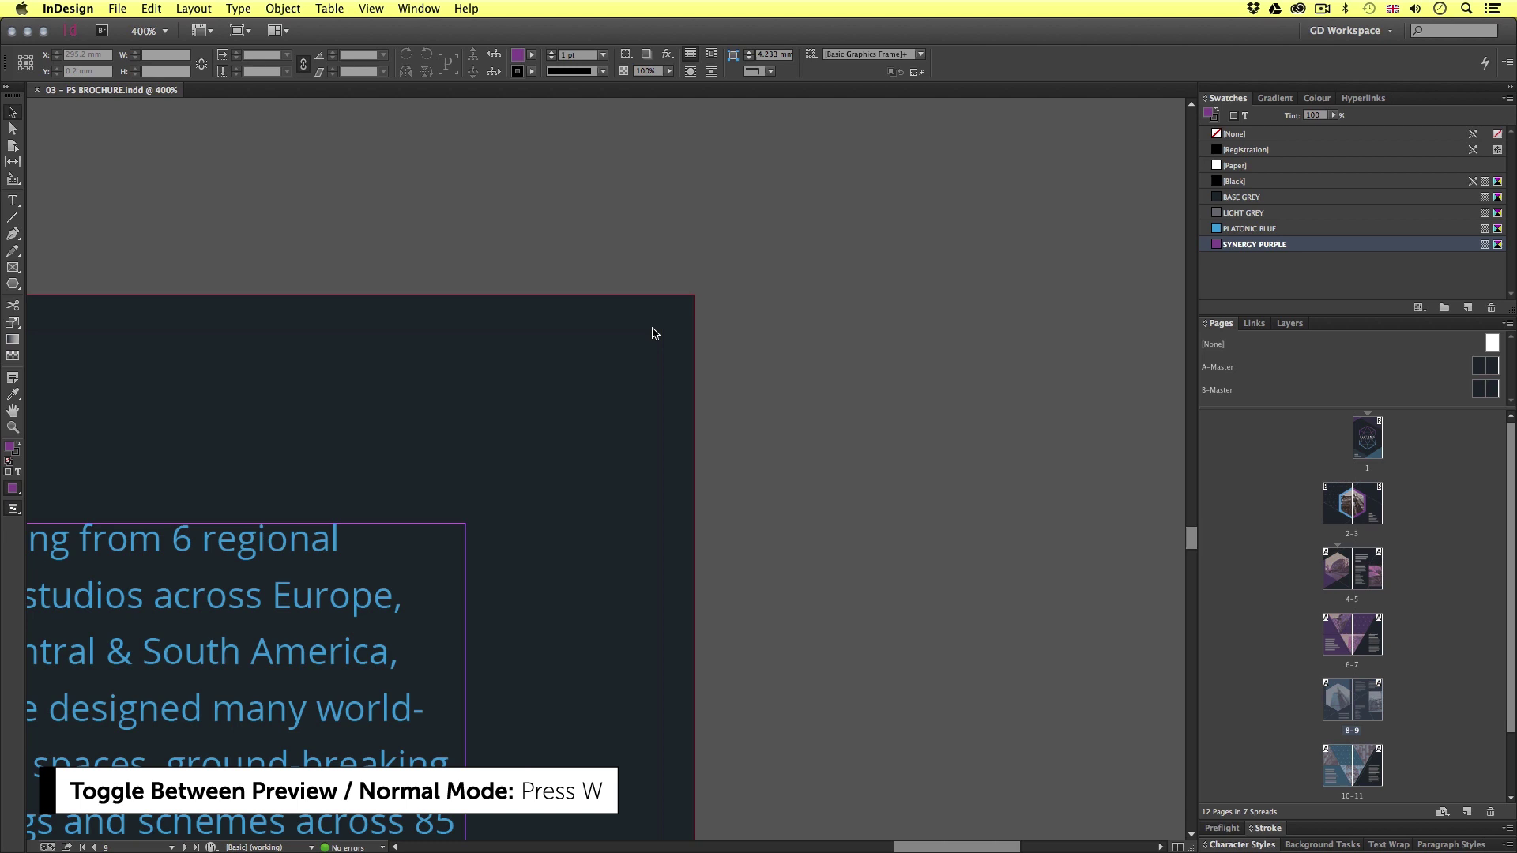
pyautogui.press('w')
pyautogui.press('w')
pyautogui.press('w')
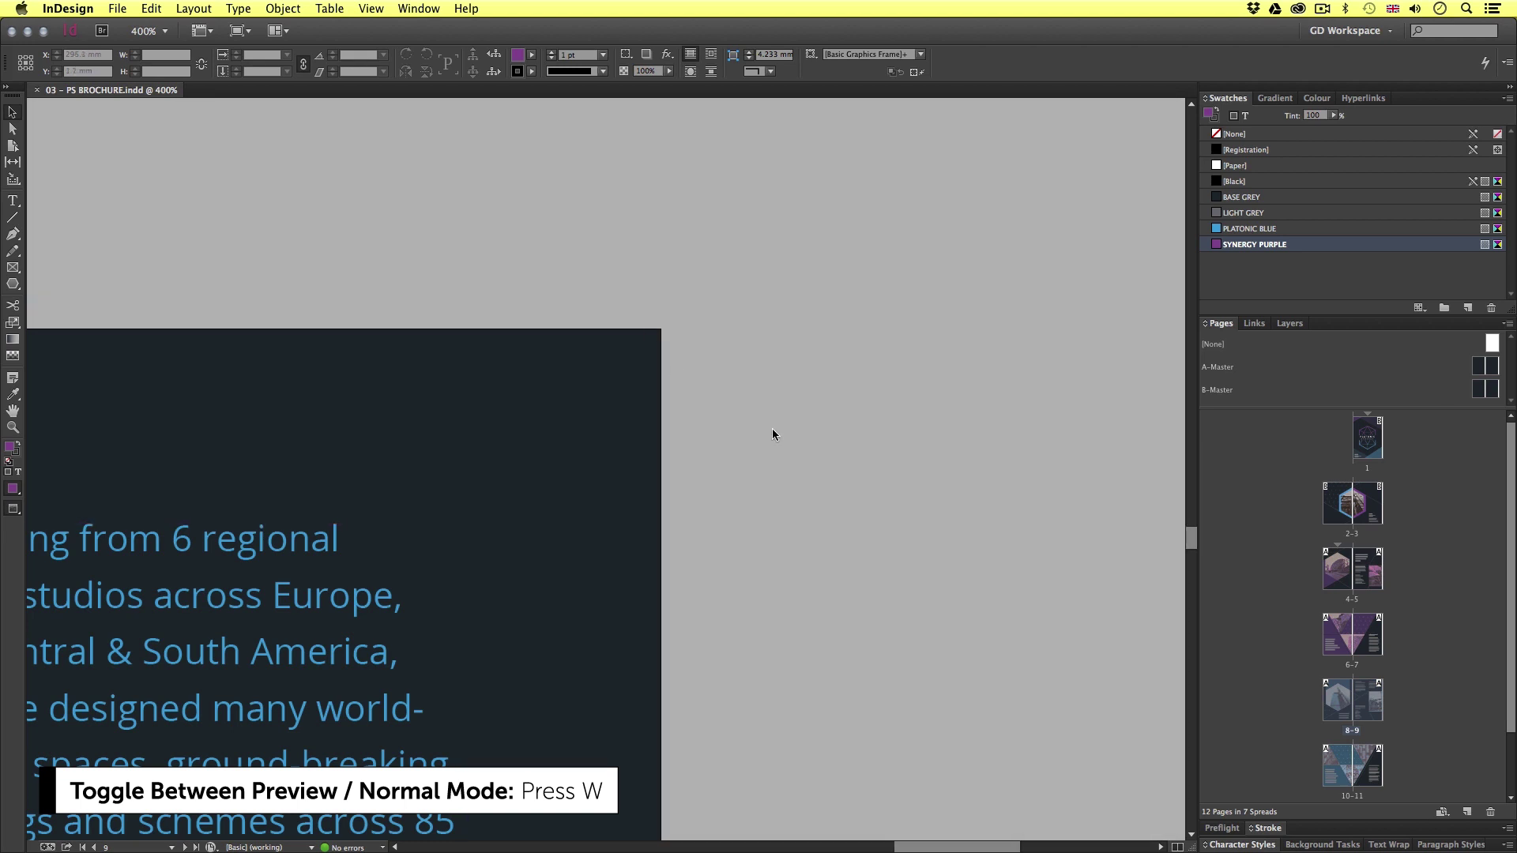
pyautogui.press('w')
pyautogui.press('w')
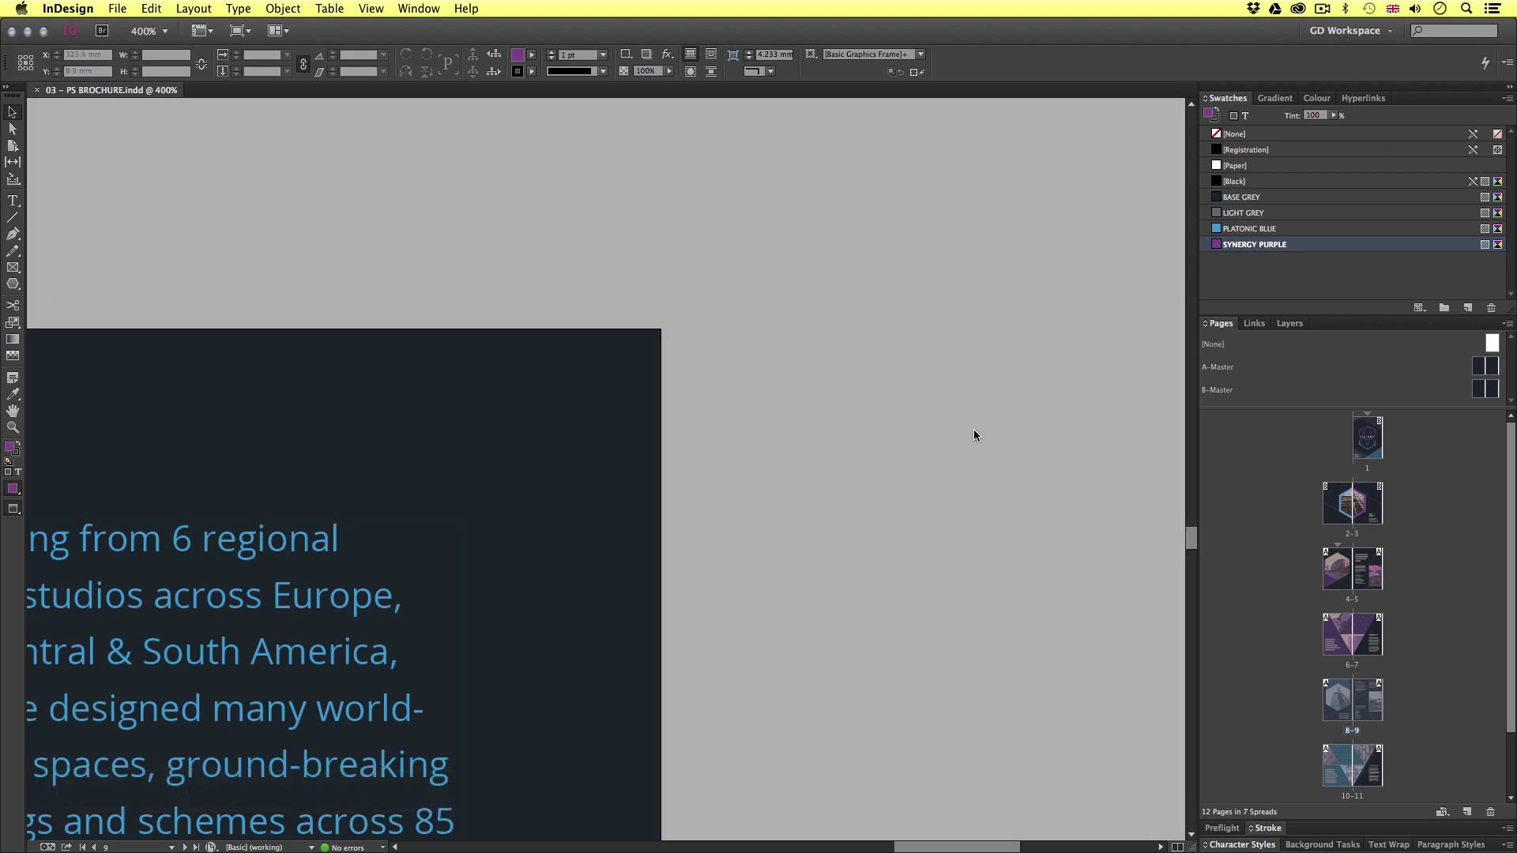
pyautogui.press('w')
pyautogui.press('w')
pyautogui.press('w')
pyautogui.press('super+0')
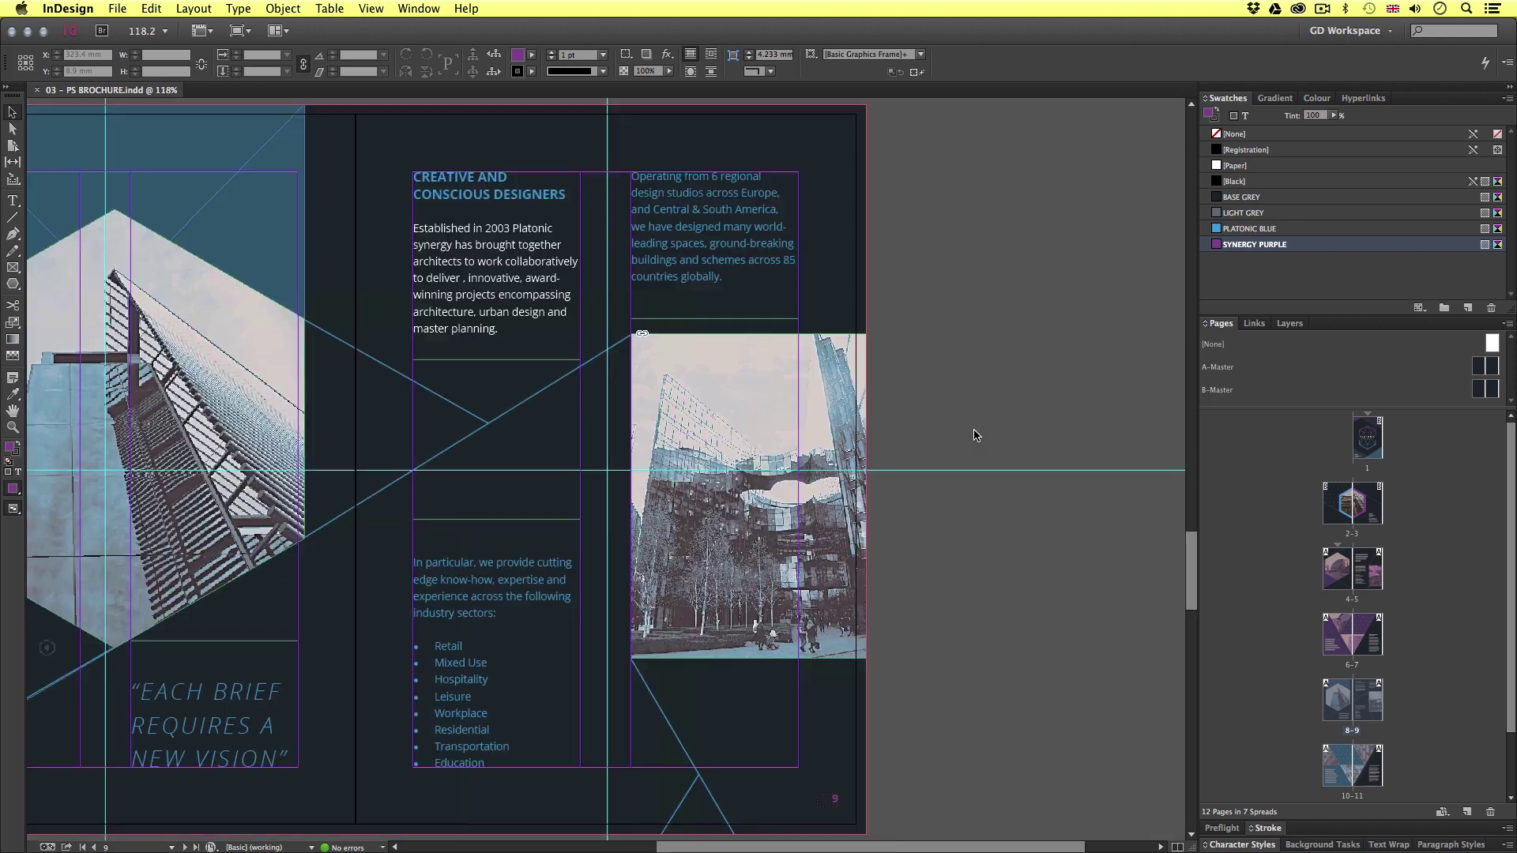
pyautogui.moveTo(582, 505); pyautogui.dragTo(775, 508)
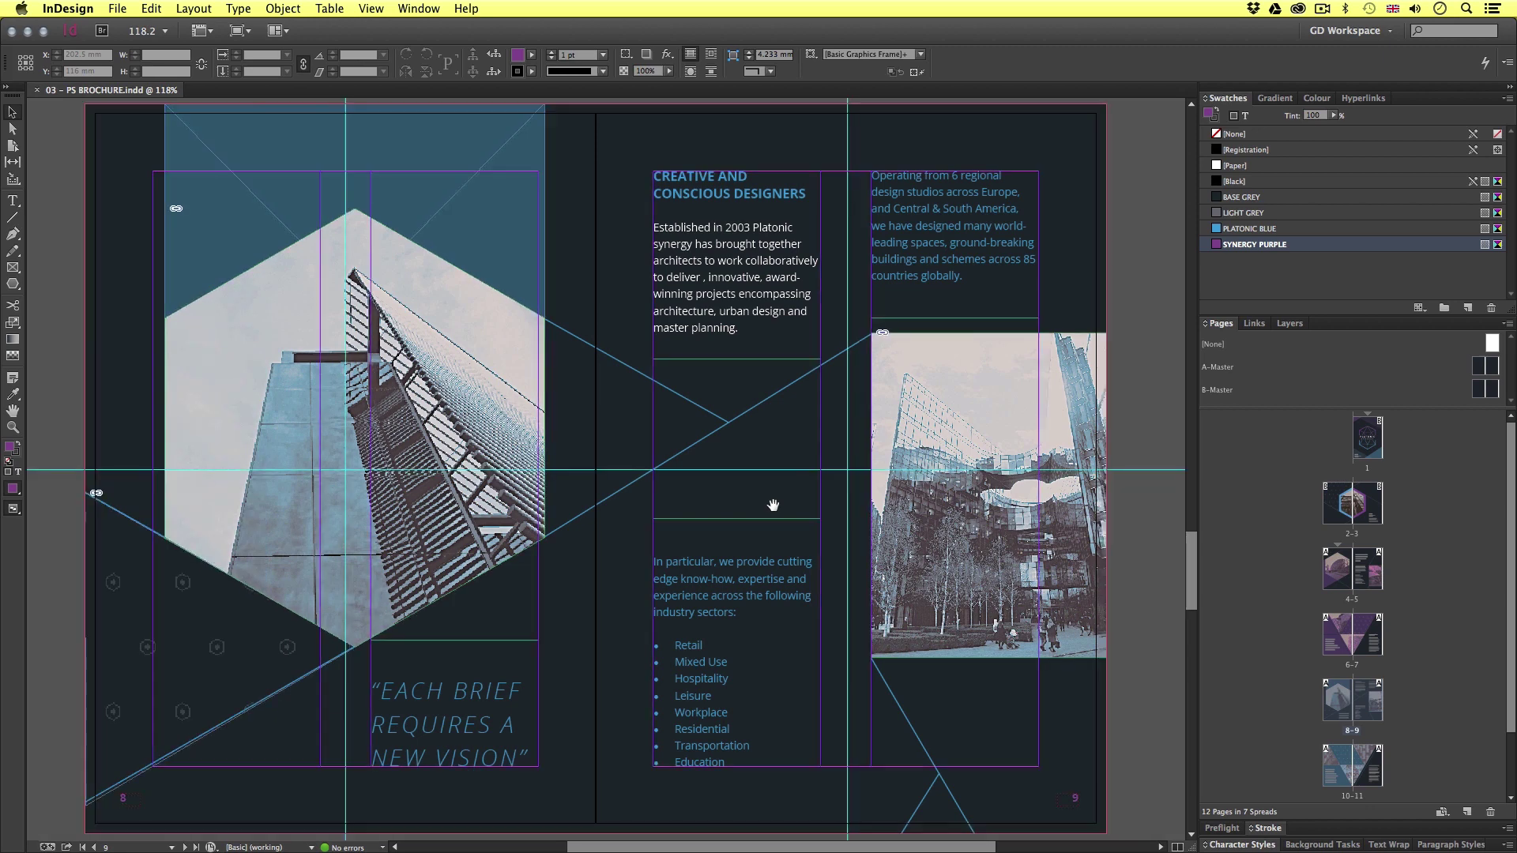
pyautogui.press('w')
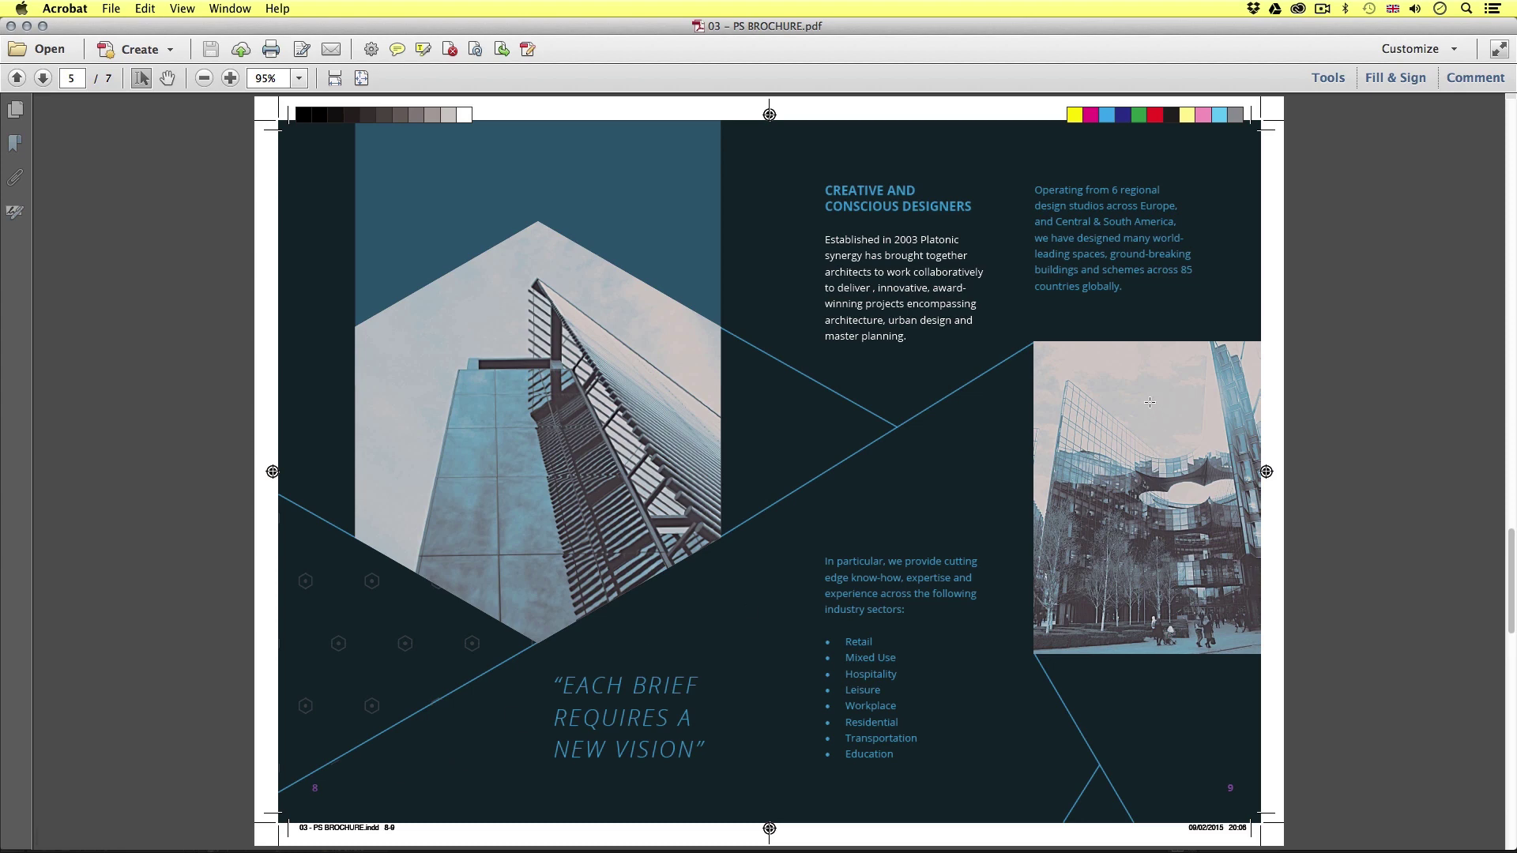
# Scroll and pan the exported PDF's spread 8–9 to check page edge, colour bars and bleed.
pyautogui.scroll(5, 281, 211)
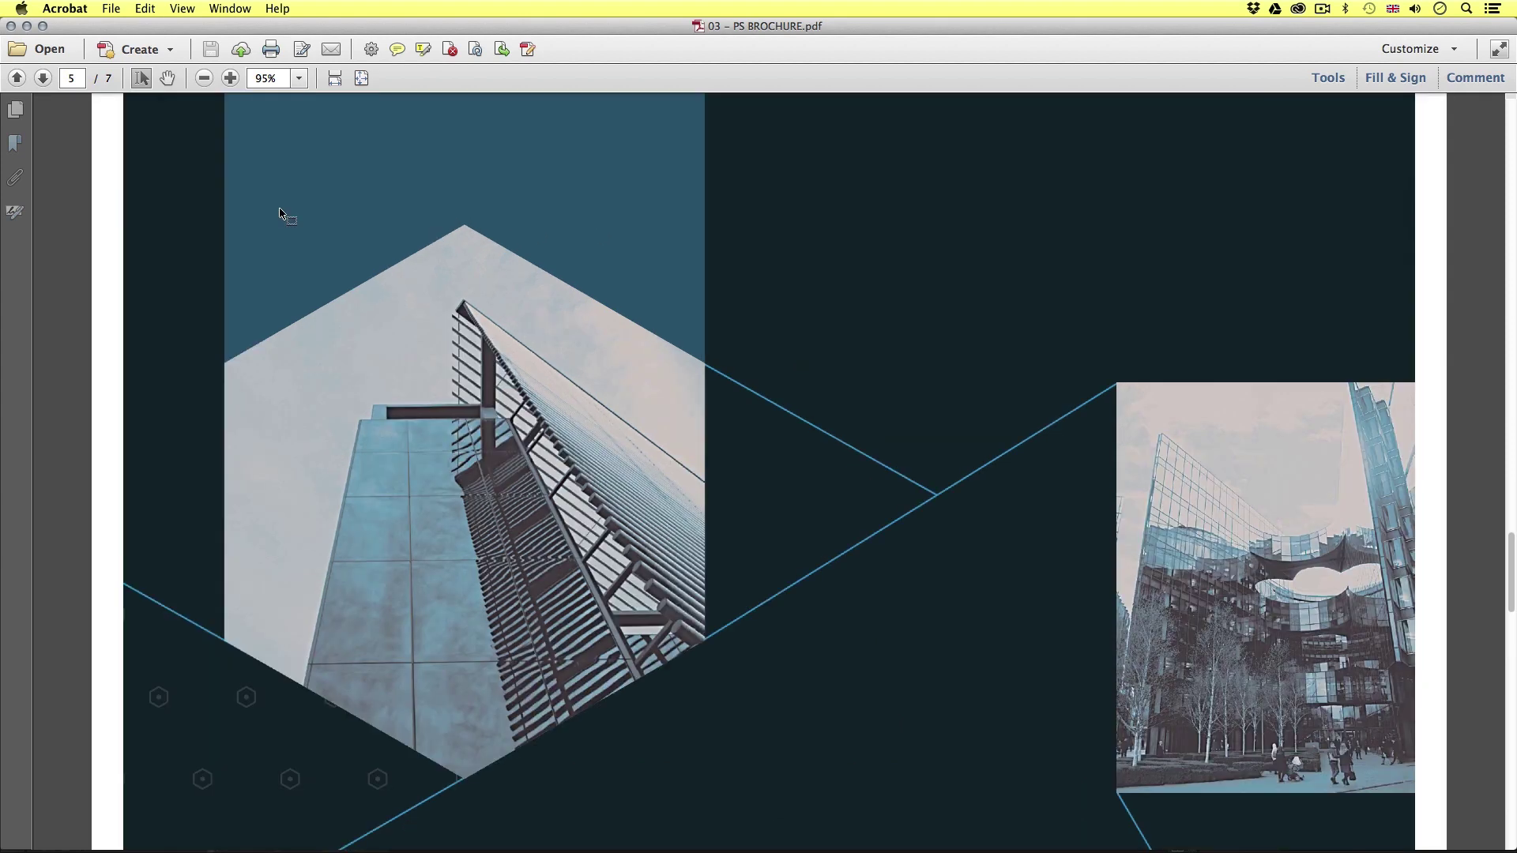
pyautogui.moveTo(200, 187); pyautogui.dragTo(328, 258)
pyautogui.scroll(-10, 1251, 337)
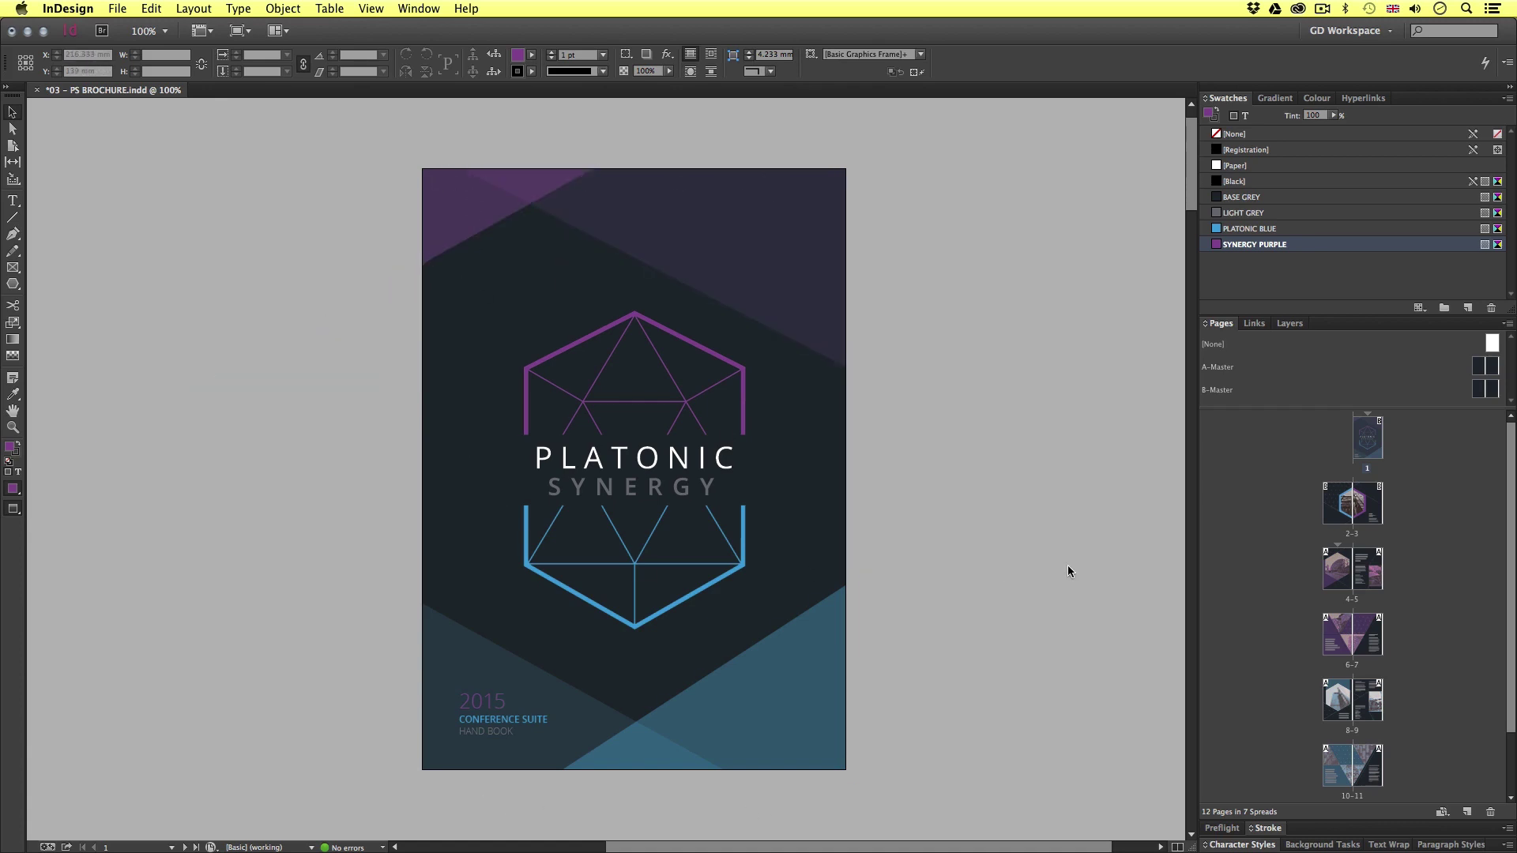
# Scroll through the brochure from the PLATONIC SYNERGY cover down to the pages 10–11 spread.
pyautogui.scroll(-15, 666, 562)
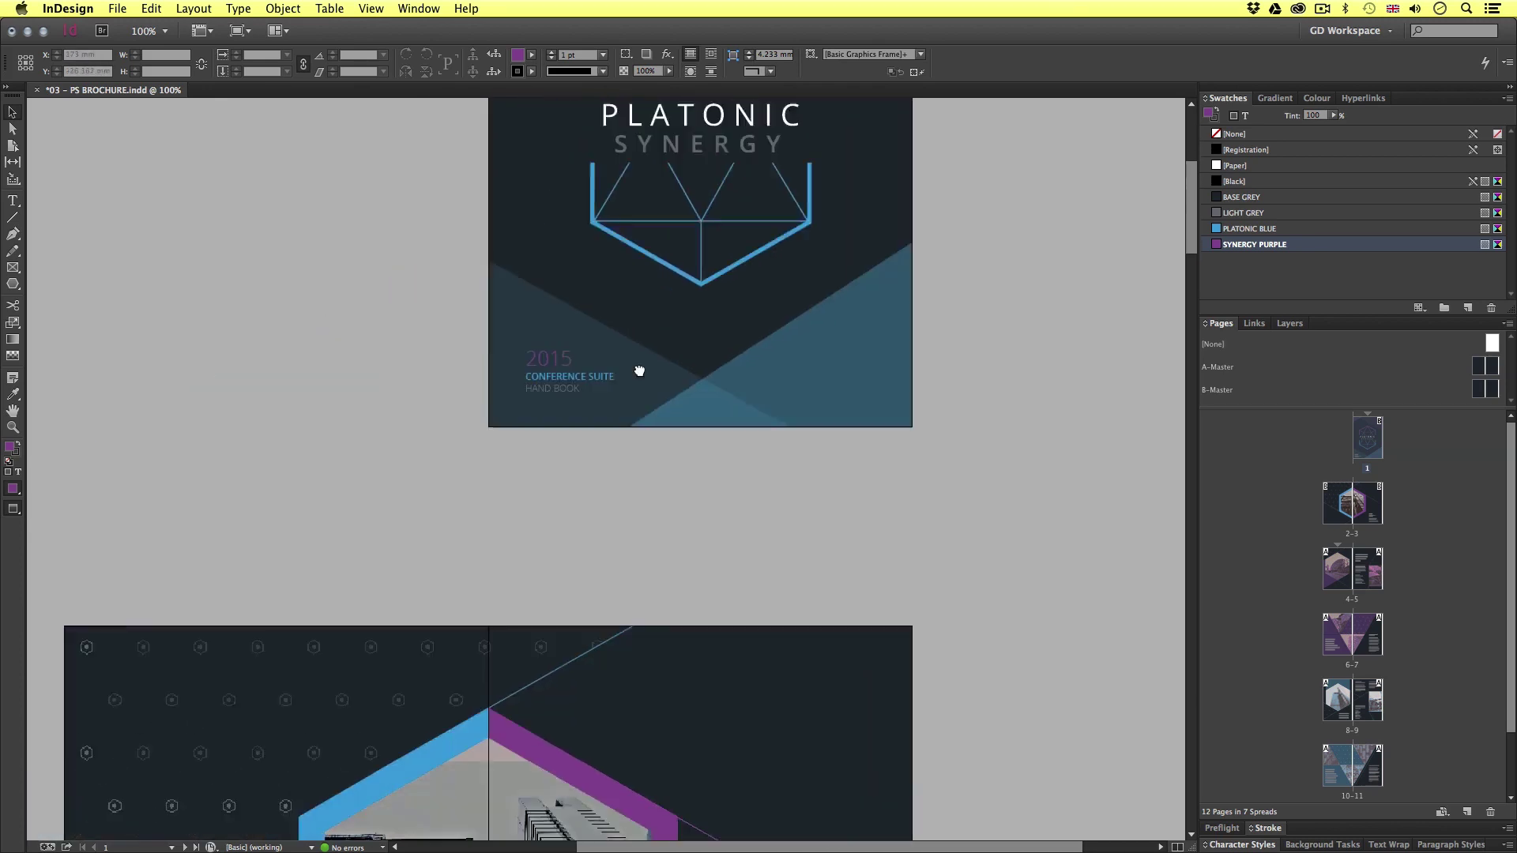
pyautogui.scroll(-15, 846, 510)
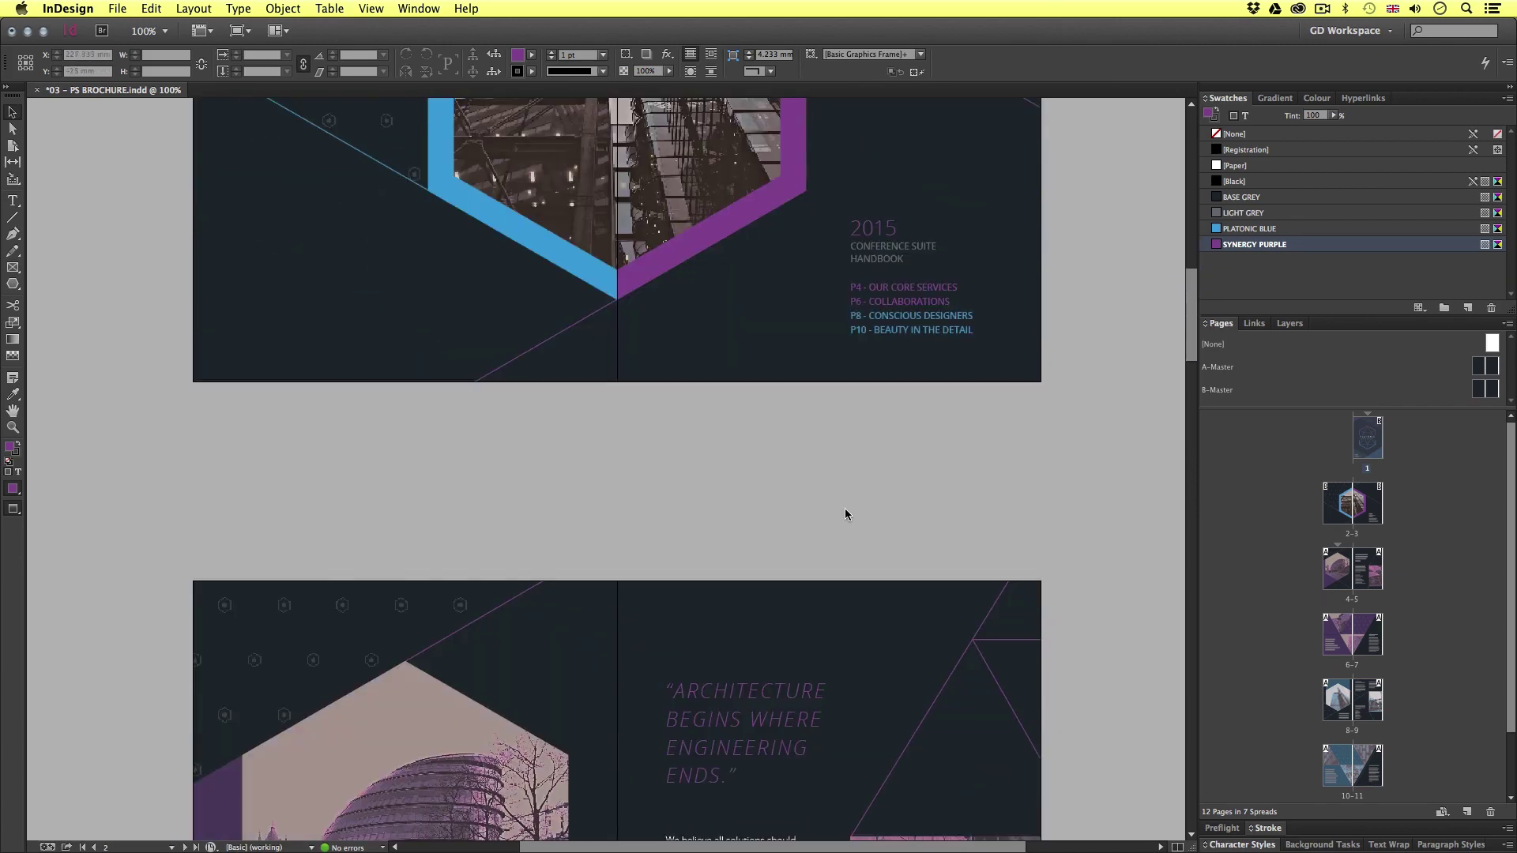
pyautogui.scroll(-15, 848, 516)
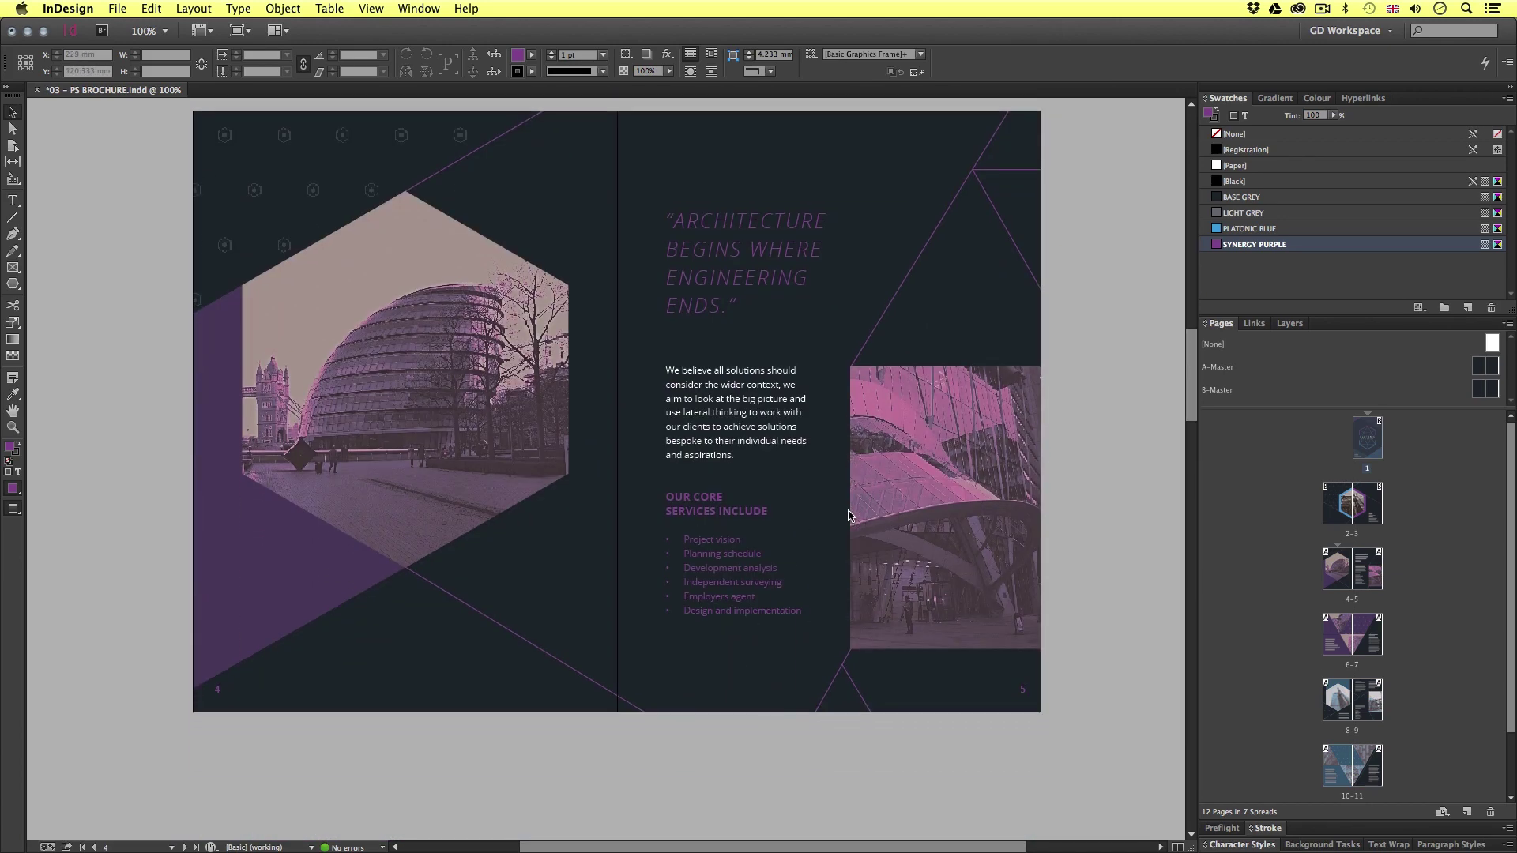
pyautogui.scroll(-15, 848, 516)
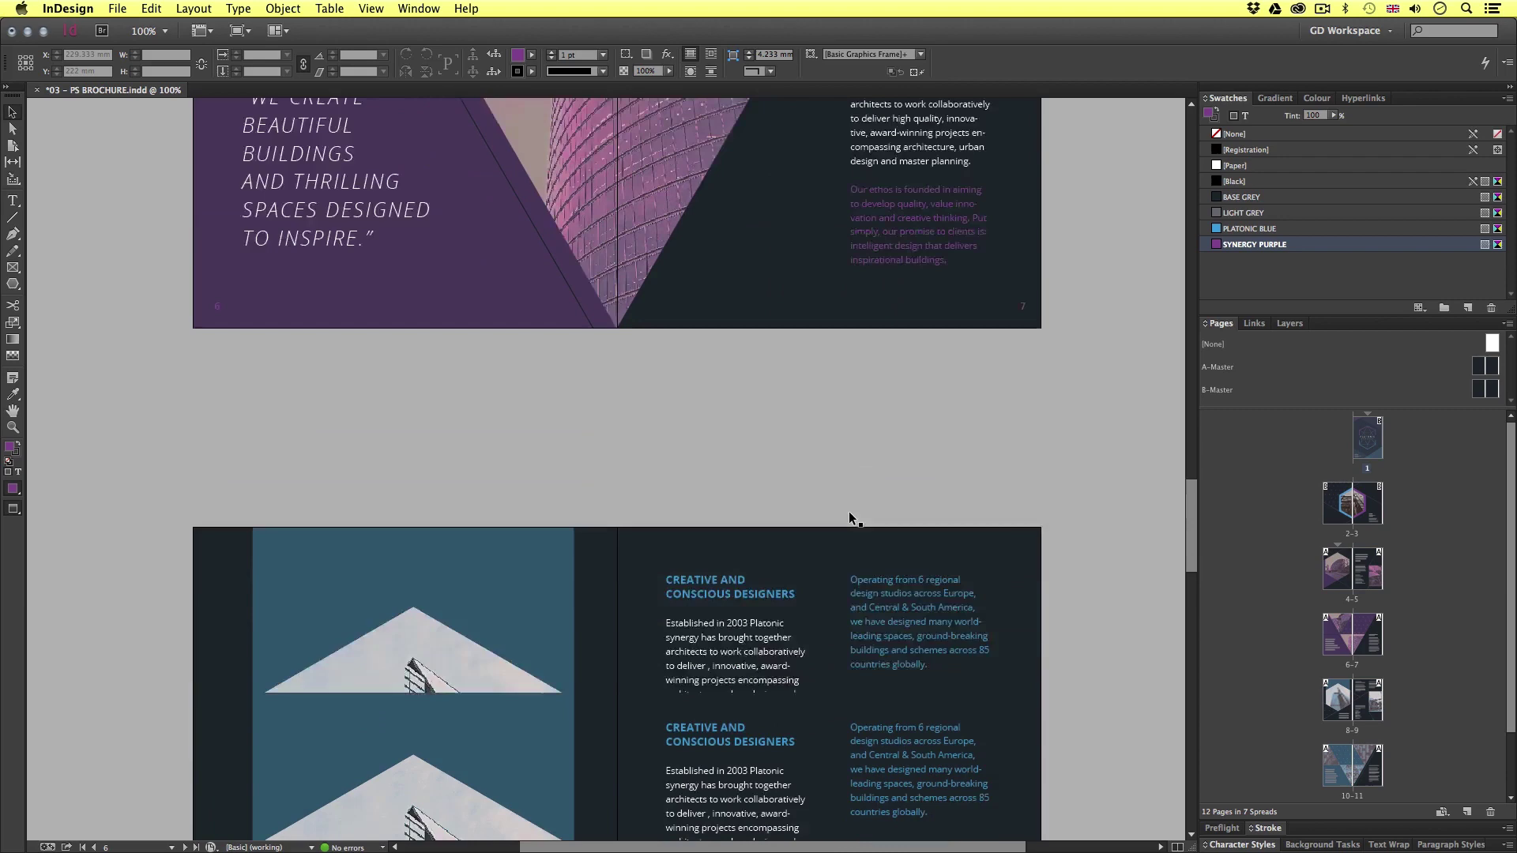
pyautogui.scroll(-15, 848, 516)
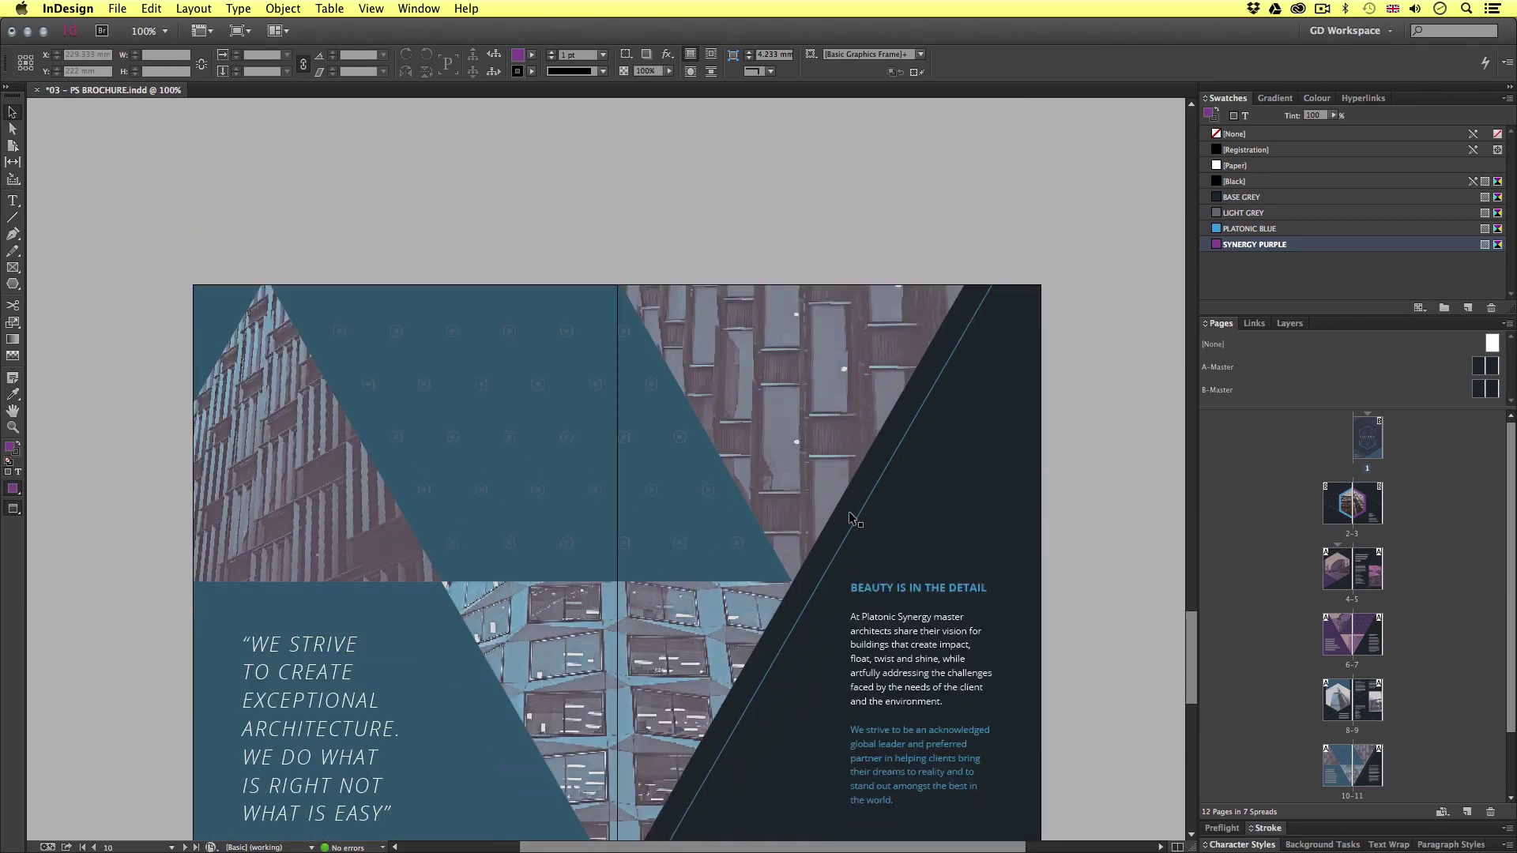